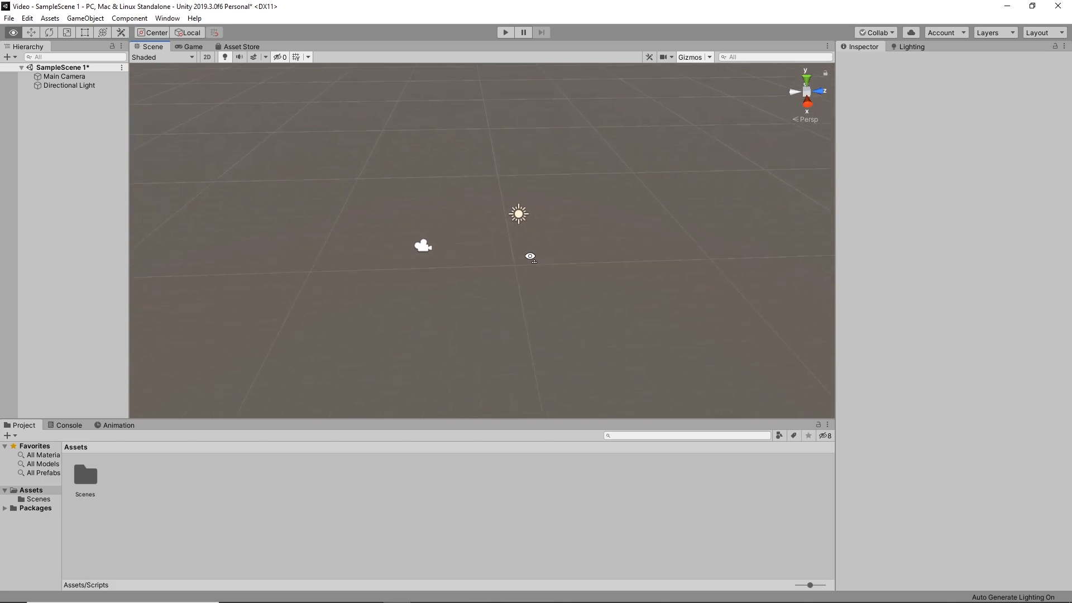
Look around the empty scene from several angles and distances, around the main camera and directional light
{"action": "key", "text": "w"}
{"action": "key", "text": "s"}
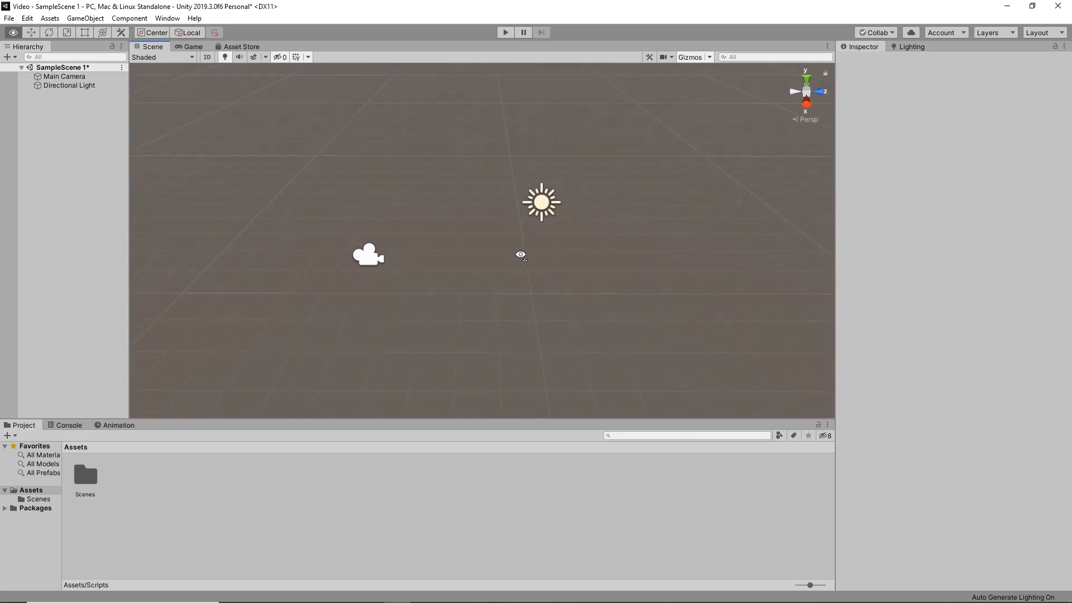
{"action": "key", "text": "d"}
{"action": "key", "text": "a"}
{"action": "key", "text": "d"}
{"action": "key", "text": "a"}
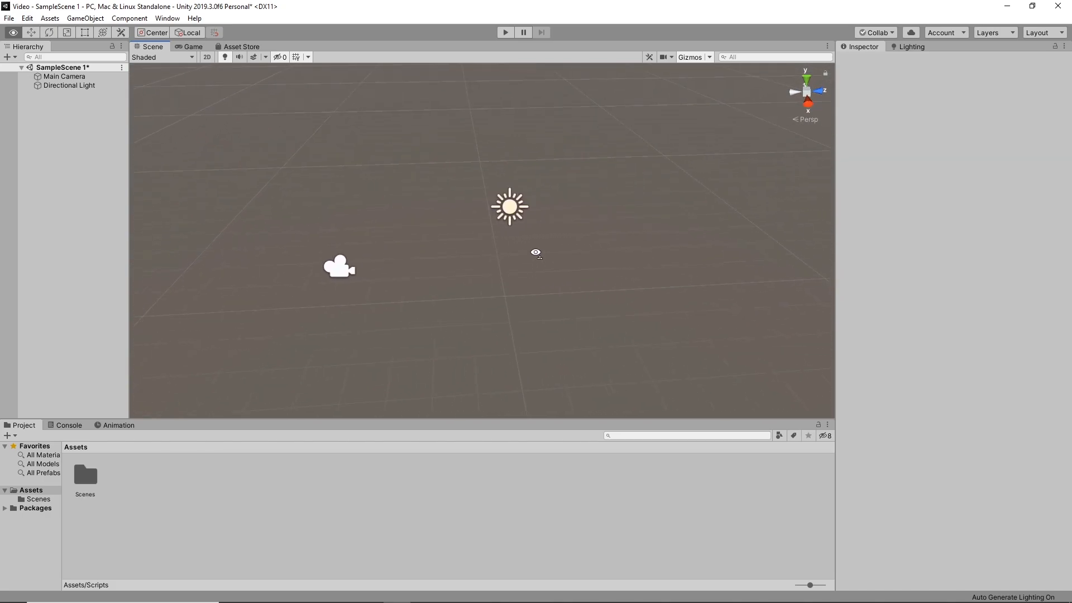
{"action": "key", "text": "d"}
{"action": "key", "text": "s"}
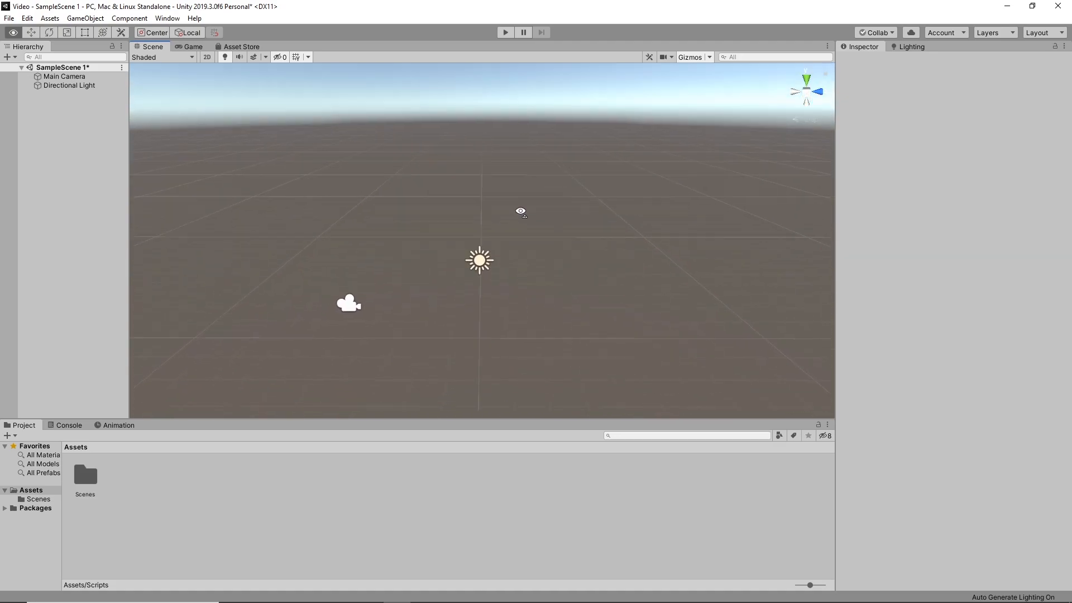
{"action": "key", "text": "w"}
Add a 3D cube object to the scene
{"action": "right_click", "coordinate": [58, 119]}
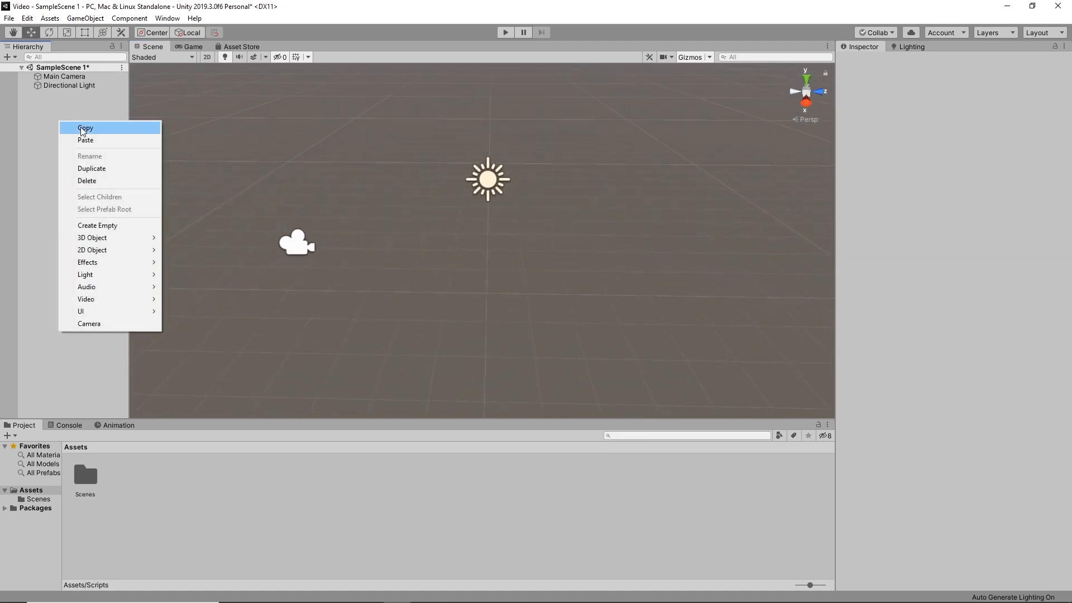
{"action": "right_click", "coordinate": [34, 105]}
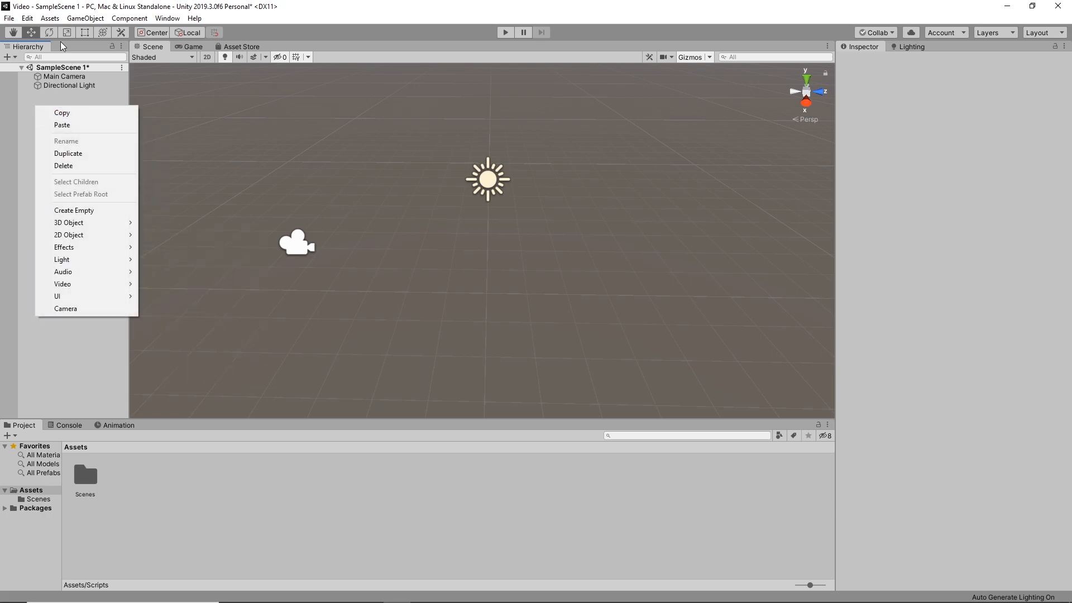
{"action": "mouse_move", "coordinate": [85, 222]}
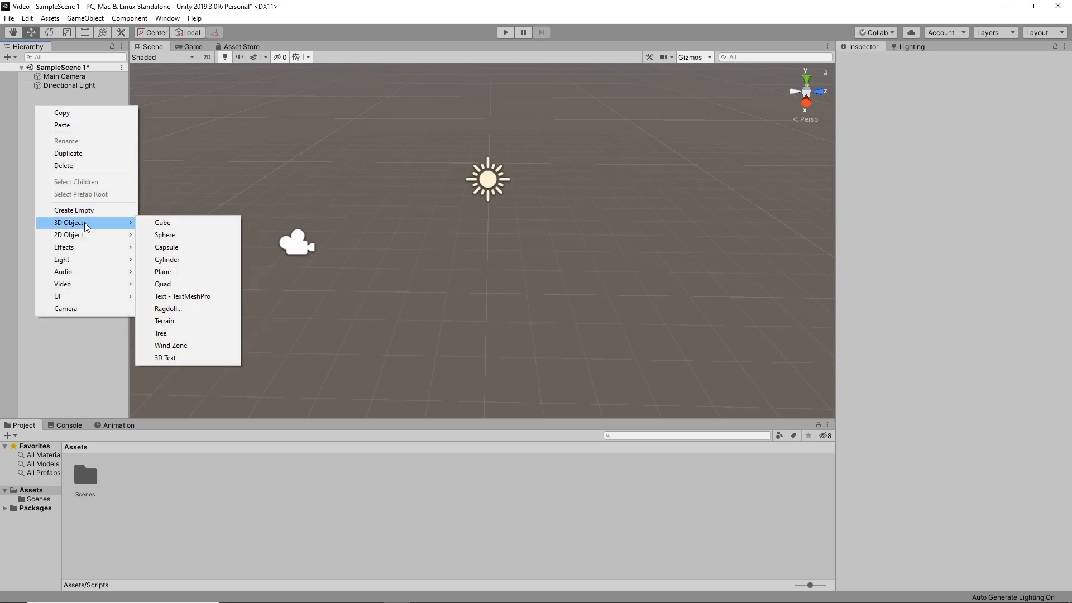
{"action": "left_click", "coordinate": [174, 225]}
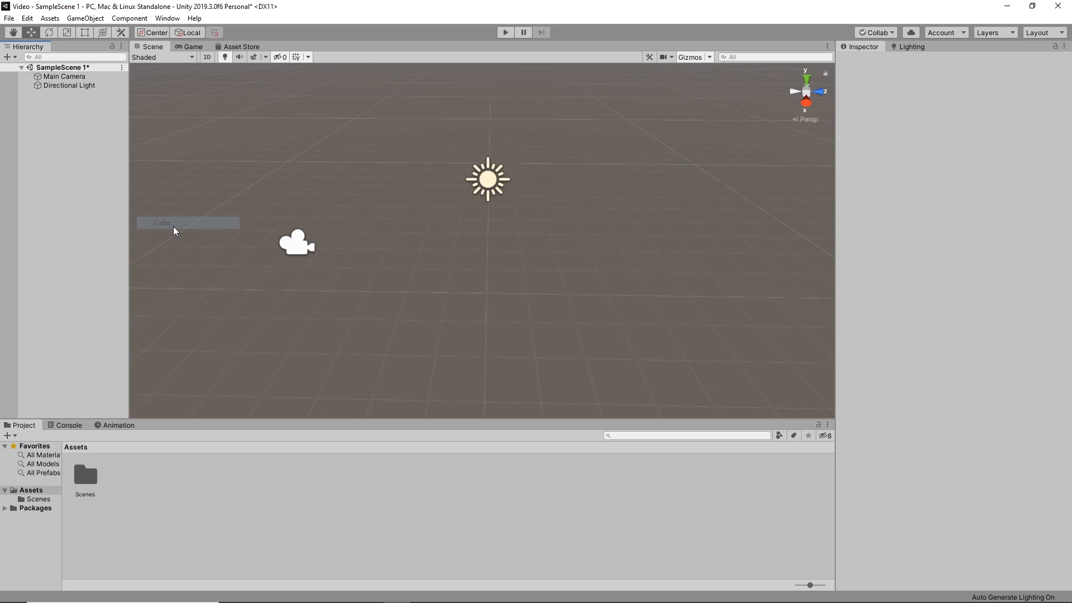
{"action": "left_click", "coordinate": [8, 57]}
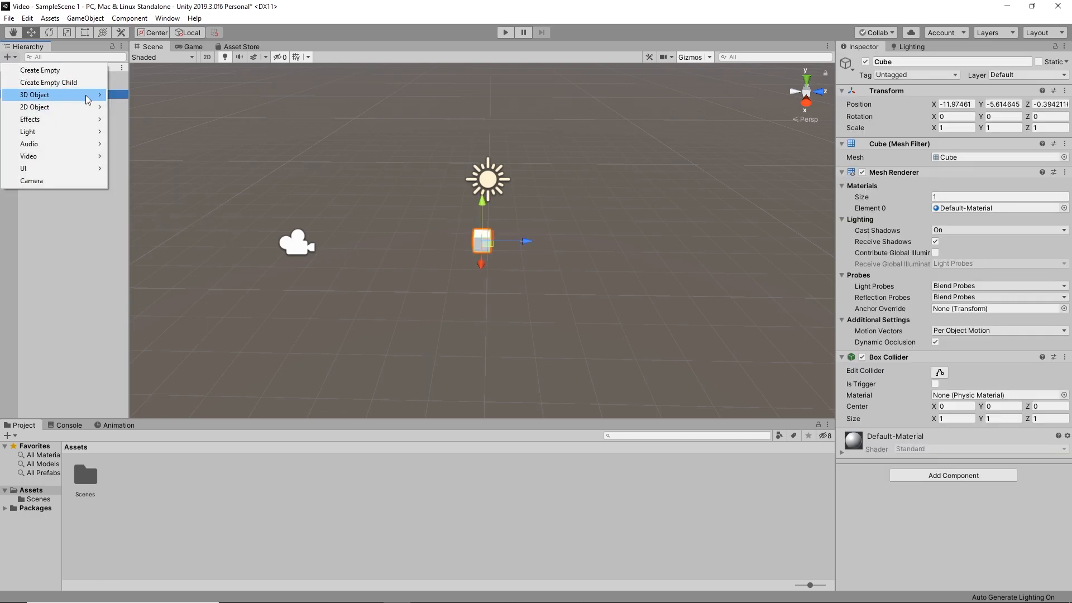
{"action": "mouse_move", "coordinate": [88, 99]}
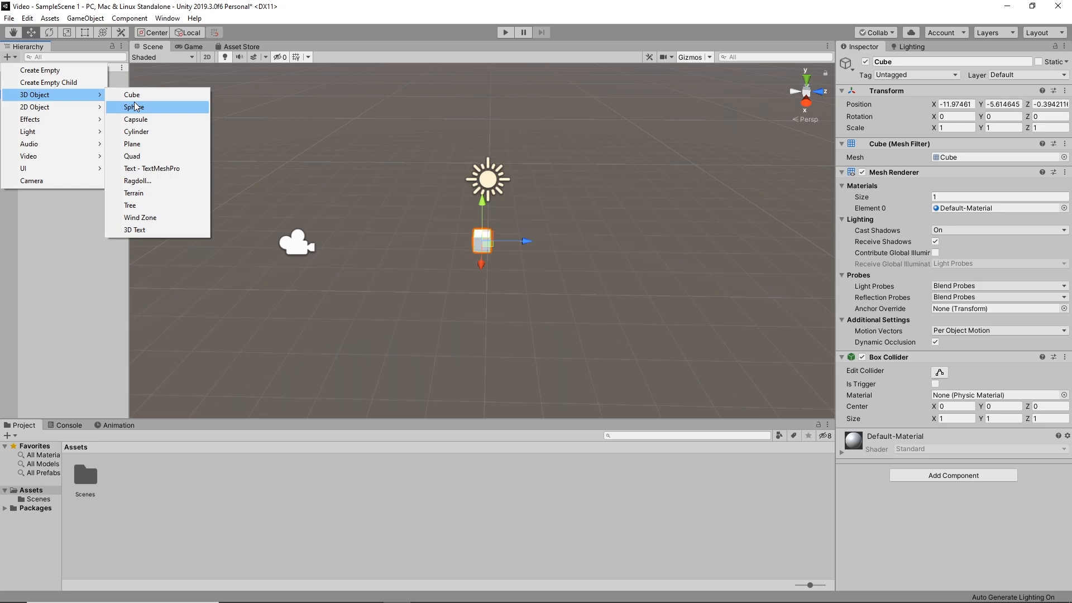
{"action": "left_click", "coordinate": [79, 229]}
Place the cube at the world origin by setting its X and Y position to 0 and resetting its Transform
{"action": "left_click_drag", "start_coordinate": [488, 238], "coordinate": [646, 177], "text": "alt"}
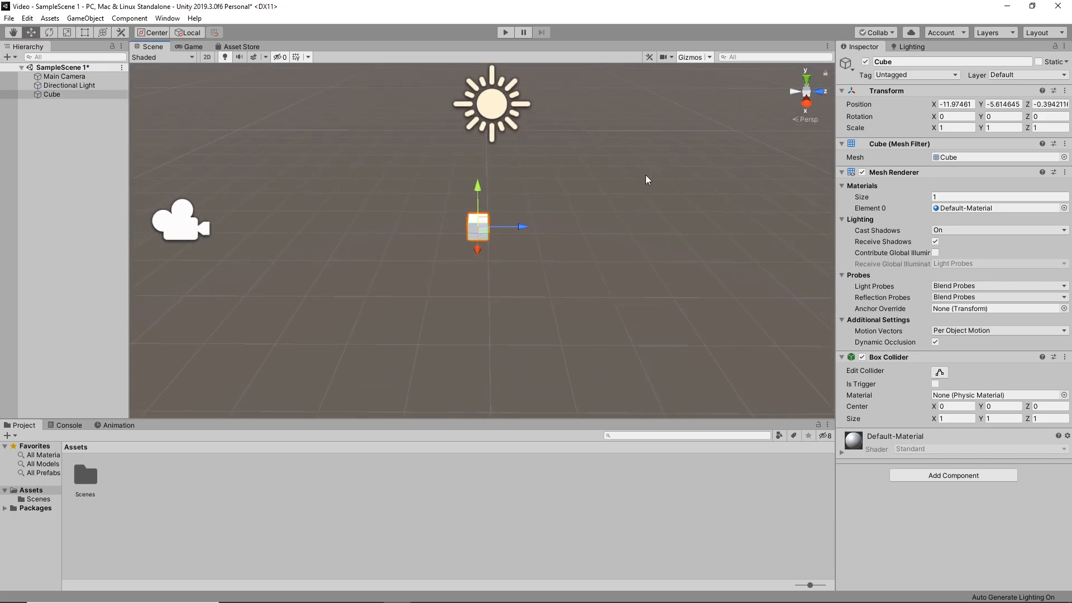
{"action": "left_click", "coordinate": [955, 104]}
{"action": "type", "text": "0"}
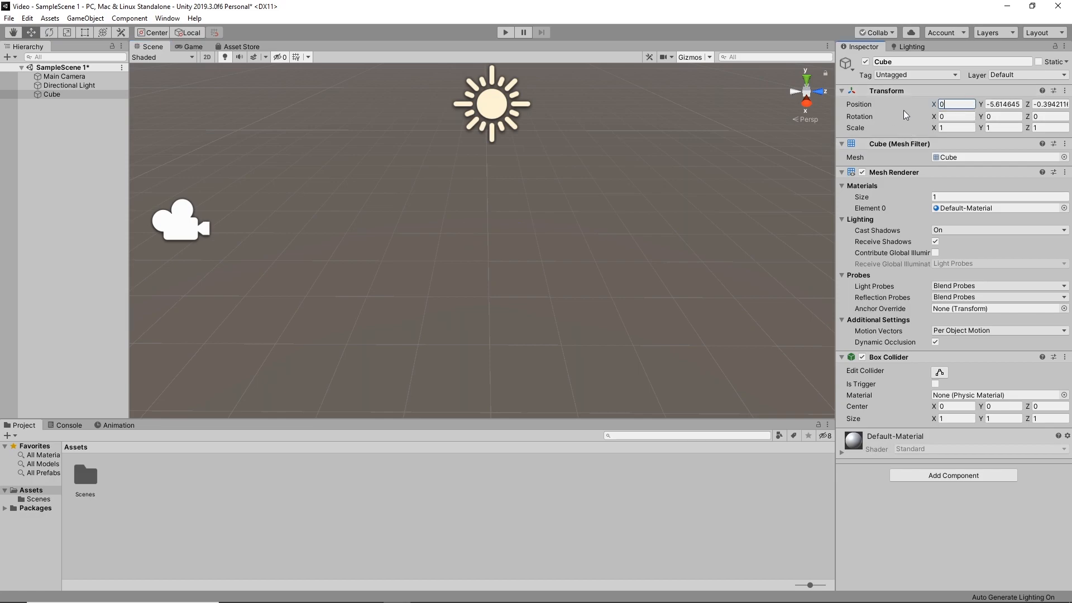
{"action": "left_click_drag", "start_coordinate": [551, 208], "coordinate": [513, 262], "text": "alt"}
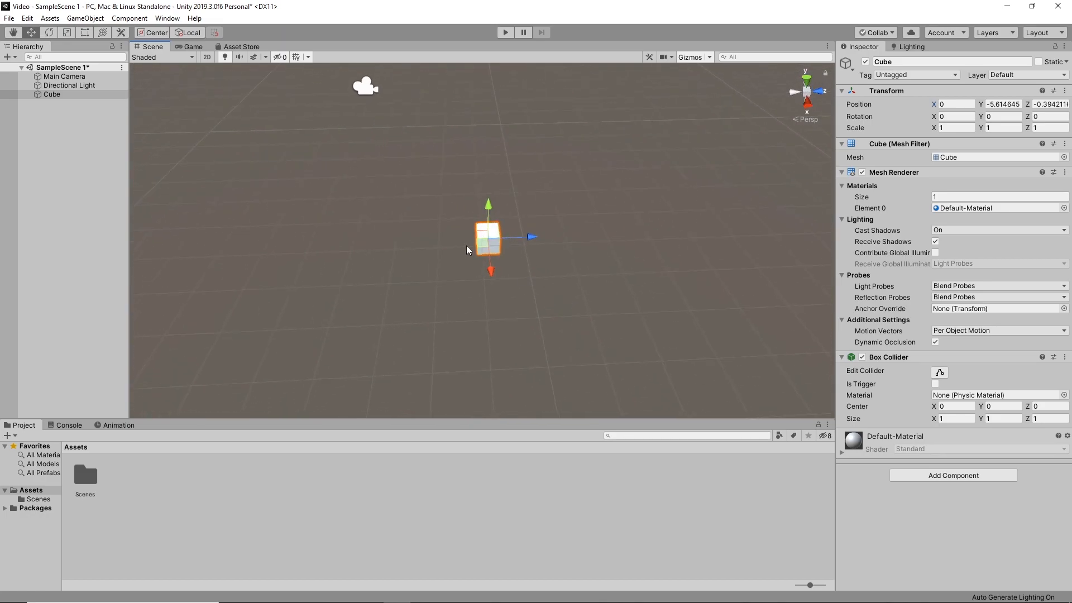
{"action": "left_click", "coordinate": [958, 104]}
{"action": "left_click", "coordinate": [1005, 104]}
{"action": "type", "text": "0"}
{"action": "right_click", "coordinate": [962, 98]}
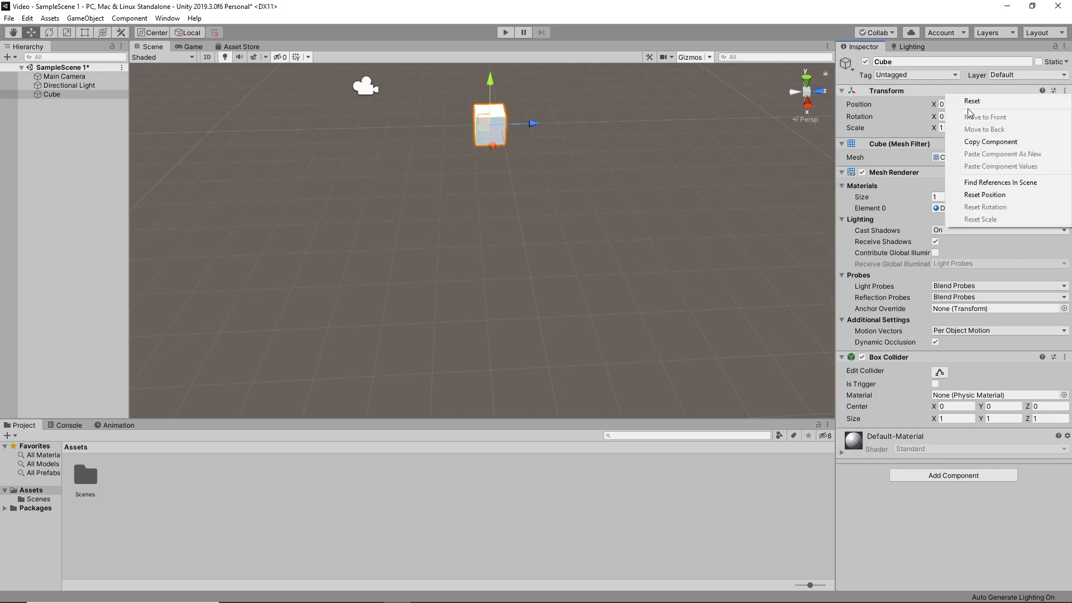
{"action": "left_click", "coordinate": [970, 106]}
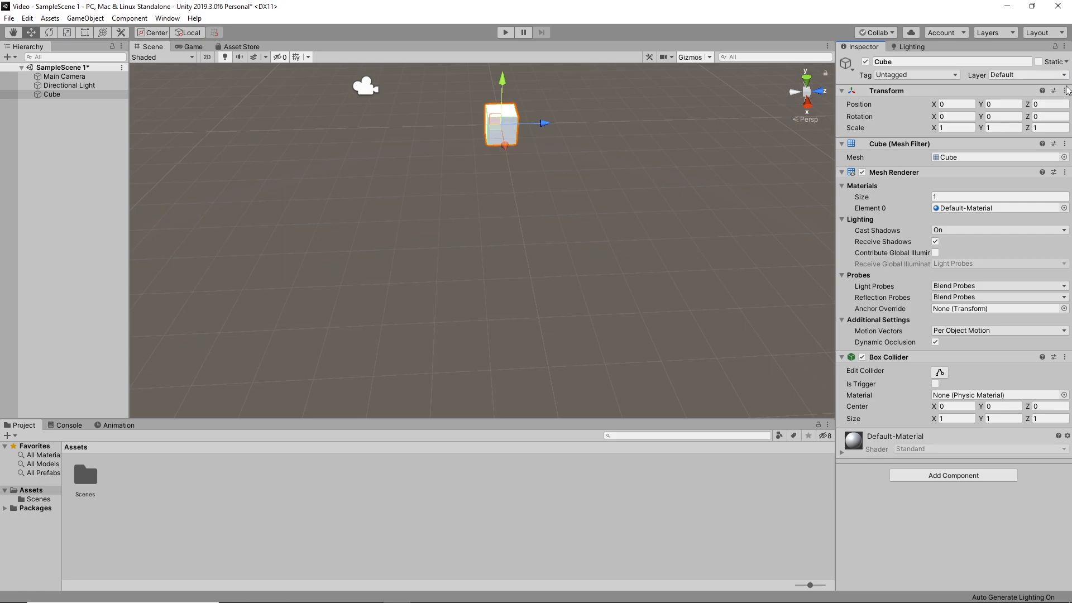
{"action": "right_click", "coordinate": [947, 91]}
{"action": "left_click", "coordinate": [969, 103]}
Rename the cube object to "Player"
{"action": "left_click_drag", "start_coordinate": [527, 98], "coordinate": [536, 146], "text": "alt"}
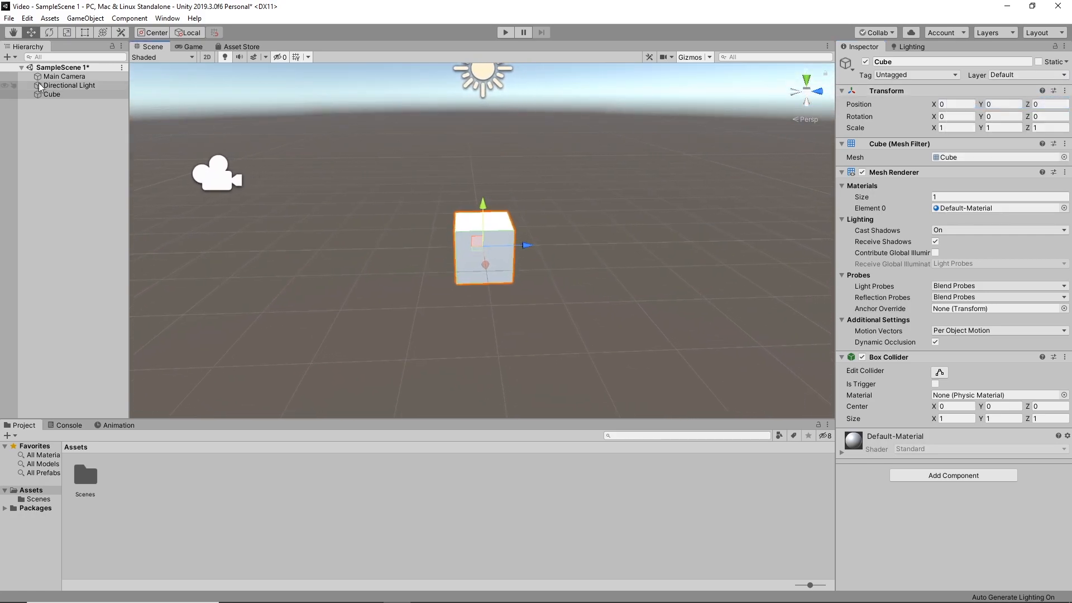
{"action": "right_click", "coordinate": [49, 94]}
{"action": "left_click", "coordinate": [81, 128]}
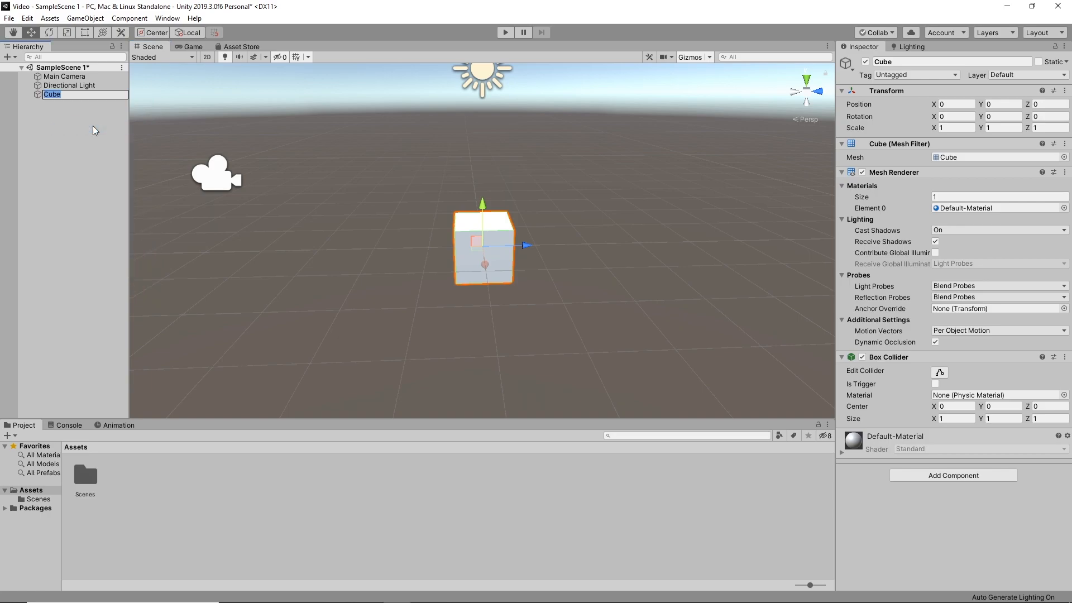
{"action": "type", "text": "Player"}
{"action": "key", "text": "Return"}
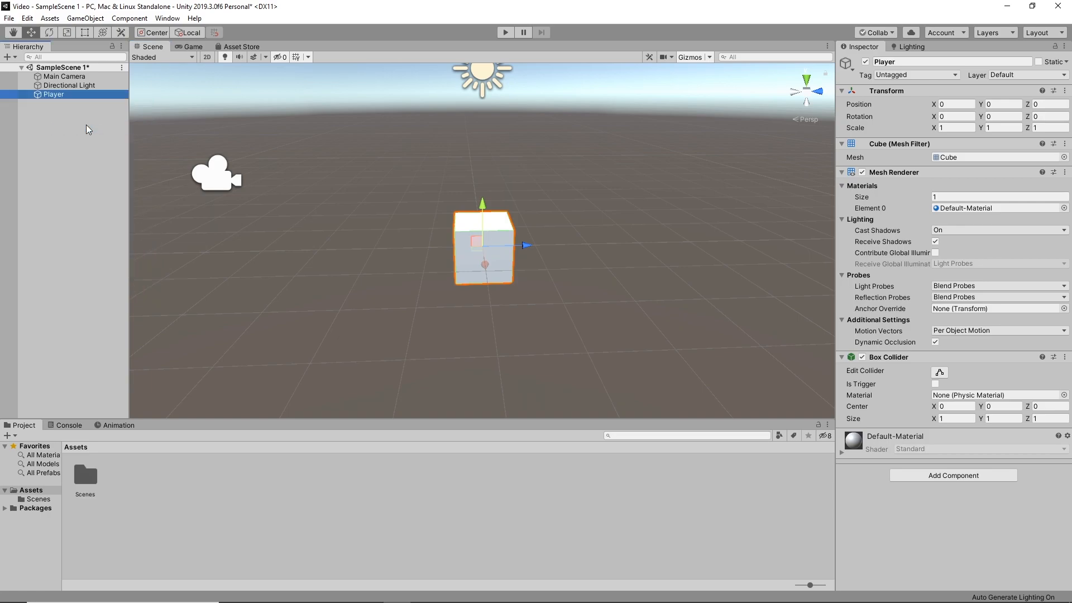
Create a new material in the Assets folder, keeping its default name, and select the Player object
{"action": "right_click", "coordinate": [139, 484]}
{"action": "mouse_move", "coordinate": [220, 205]}
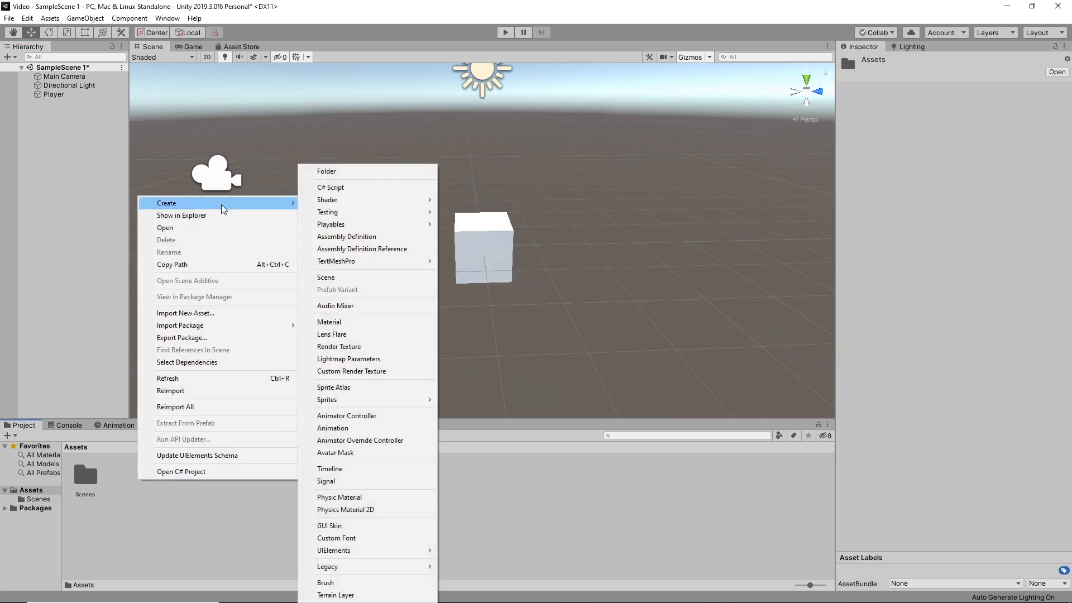
{"action": "left_click", "coordinate": [344, 322]}
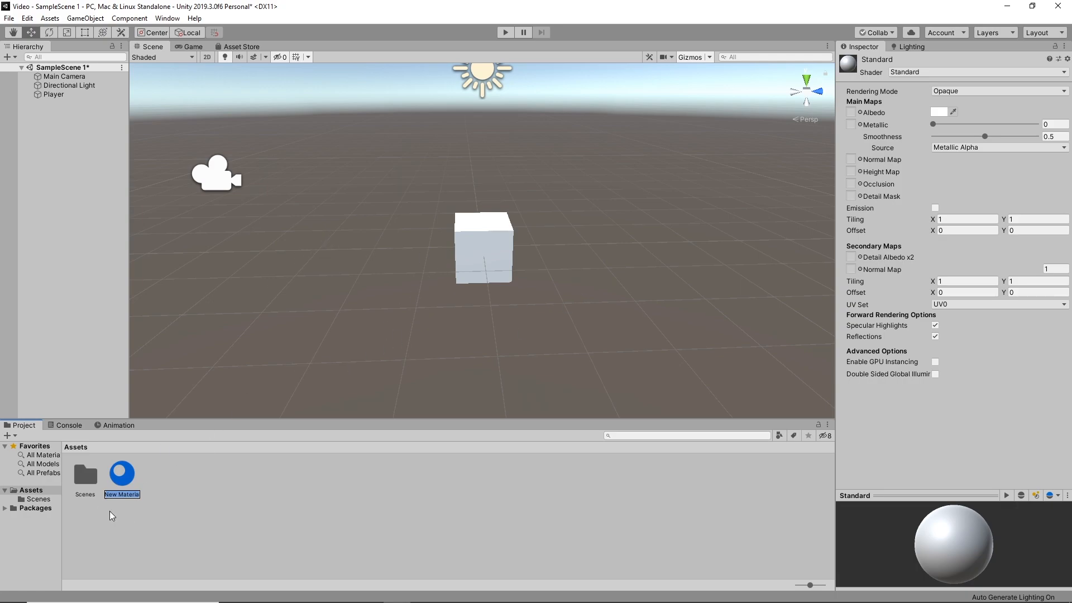
{"action": "left_click", "coordinate": [44, 94]}
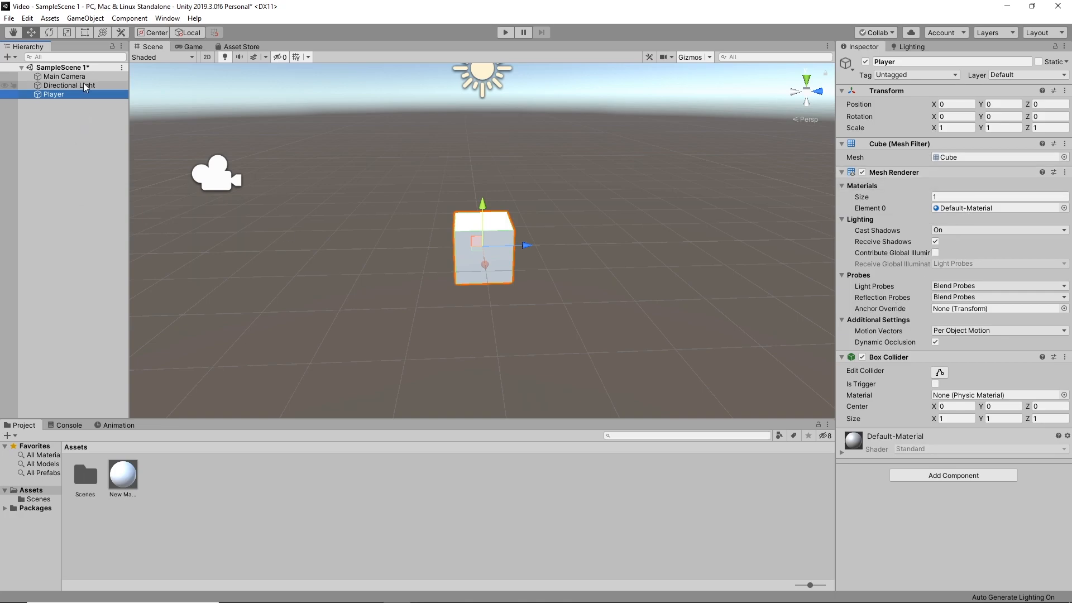
{"action": "left_click", "coordinate": [121, 481]}
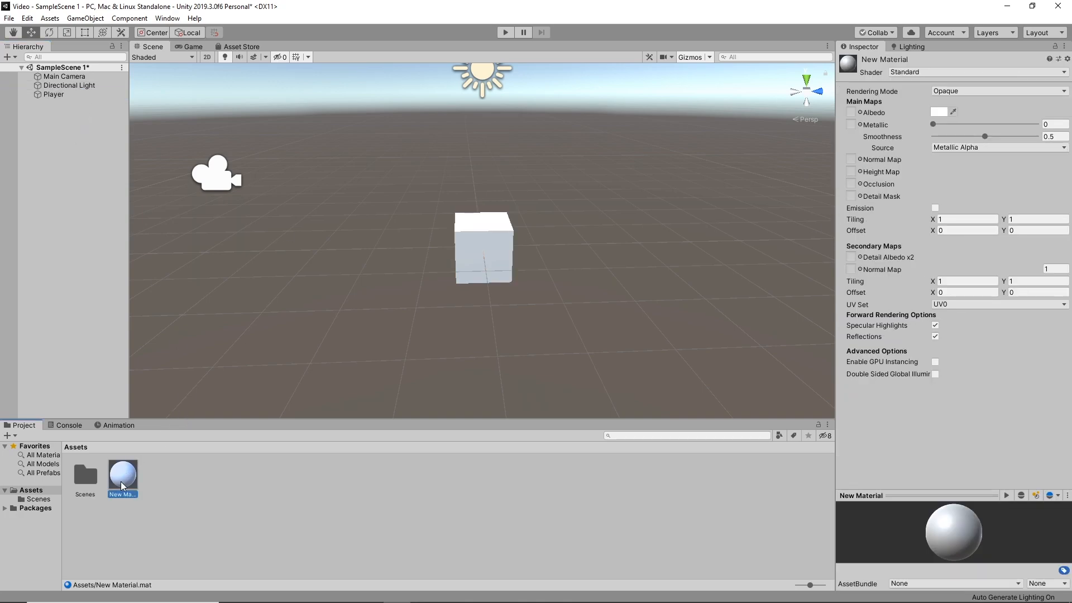
{"action": "left_click", "coordinate": [939, 113]}
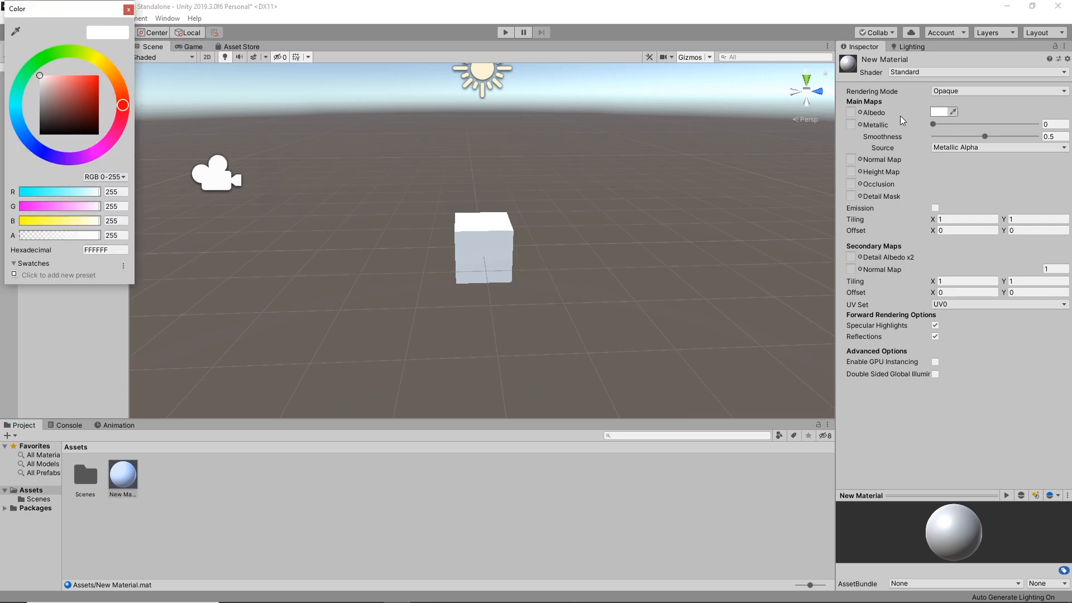
{"action": "left_click", "coordinate": [128, 9]}
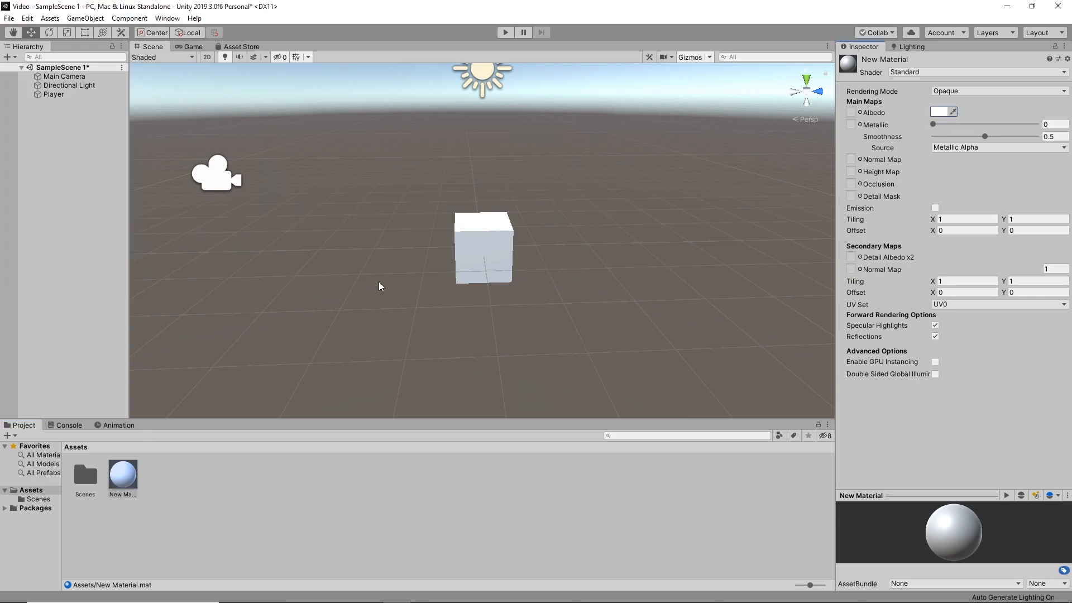
Rename the new material in the Assets folder to "PlayerMaterial"
{"action": "right_click", "coordinate": [113, 484]}
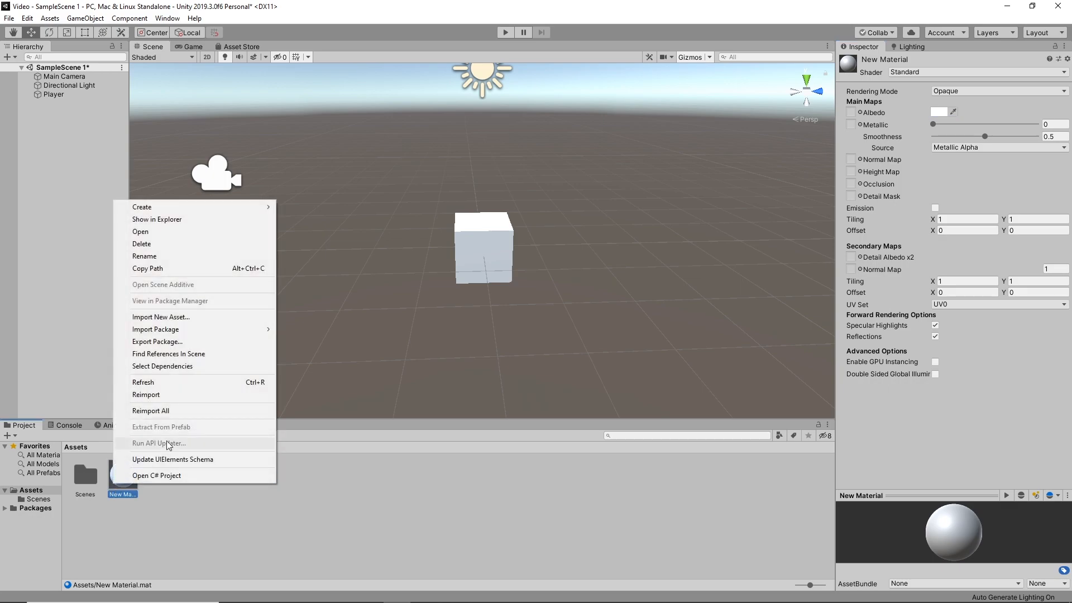
{"action": "left_click", "coordinate": [157, 258]}
{"action": "type", "text": "PlayerMat"}
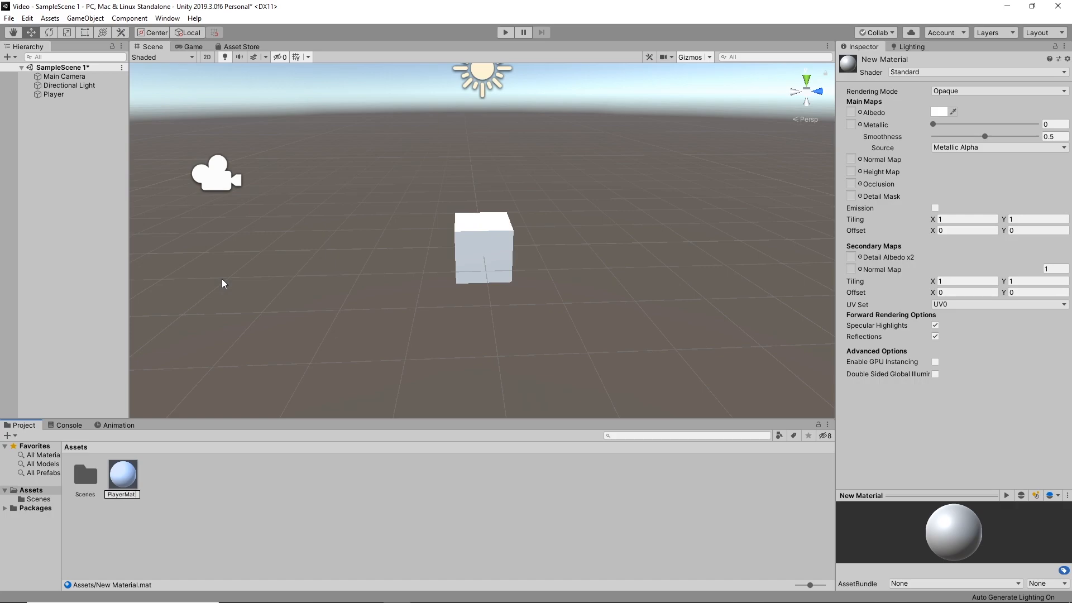
{"action": "key", "text": "Return"}
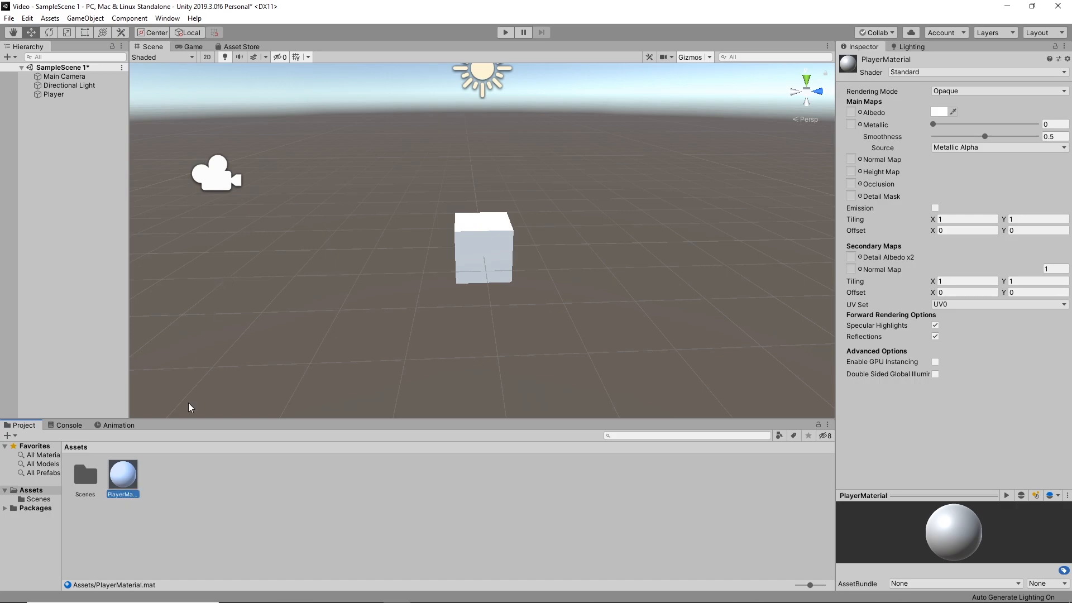
Change the albedo colour of PlayerMaterial to a medium grey
{"action": "left_click", "coordinate": [938, 112]}
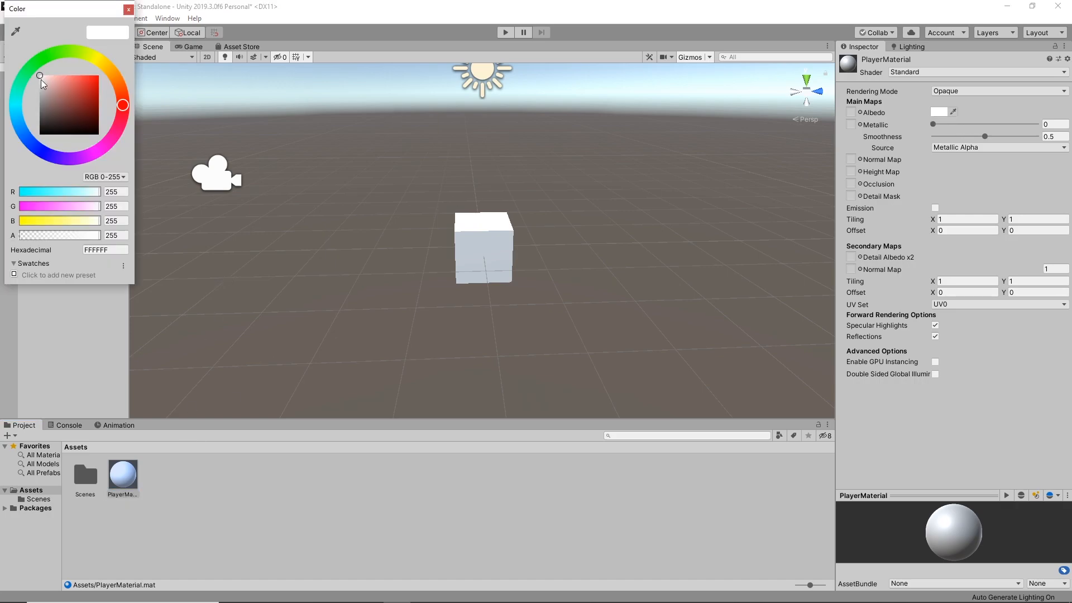
{"action": "left_click_drag", "start_coordinate": [41, 79], "coordinate": [25, 99]}
{"action": "left_click", "coordinate": [128, 10]}
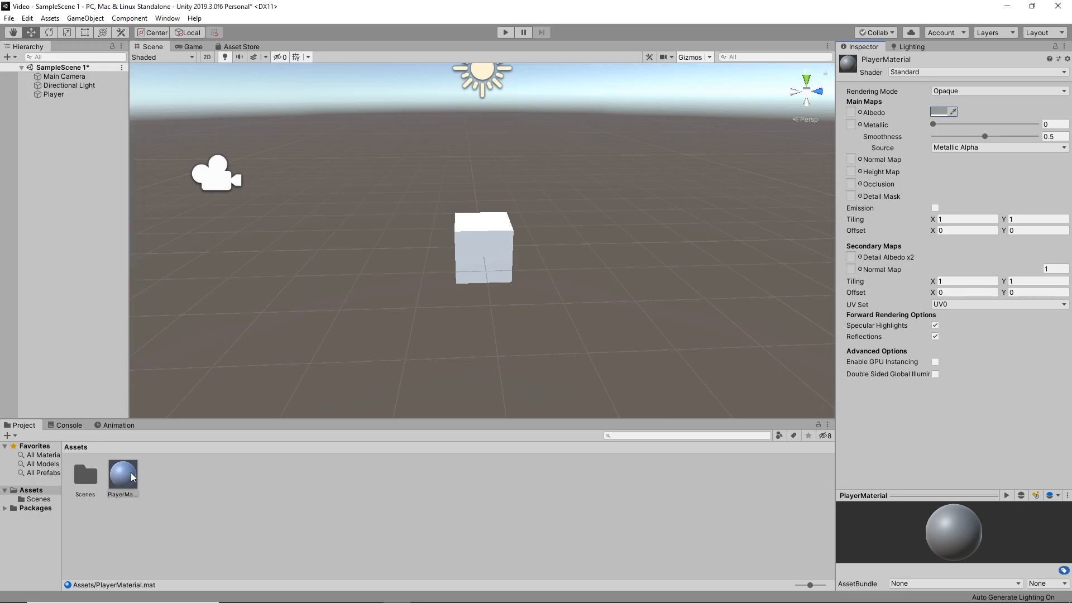
Add a second 3D cube and move it along the Z axis to about 8.32, beside the Player cube
{"action": "right_click", "coordinate": [75, 119]}
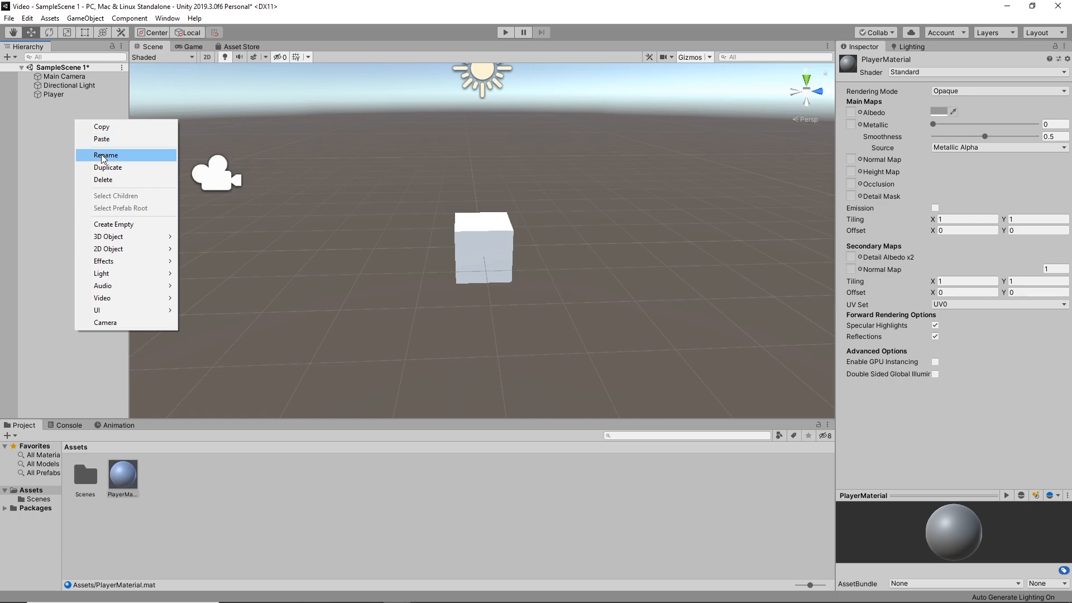
{"action": "mouse_move", "coordinate": [155, 239]}
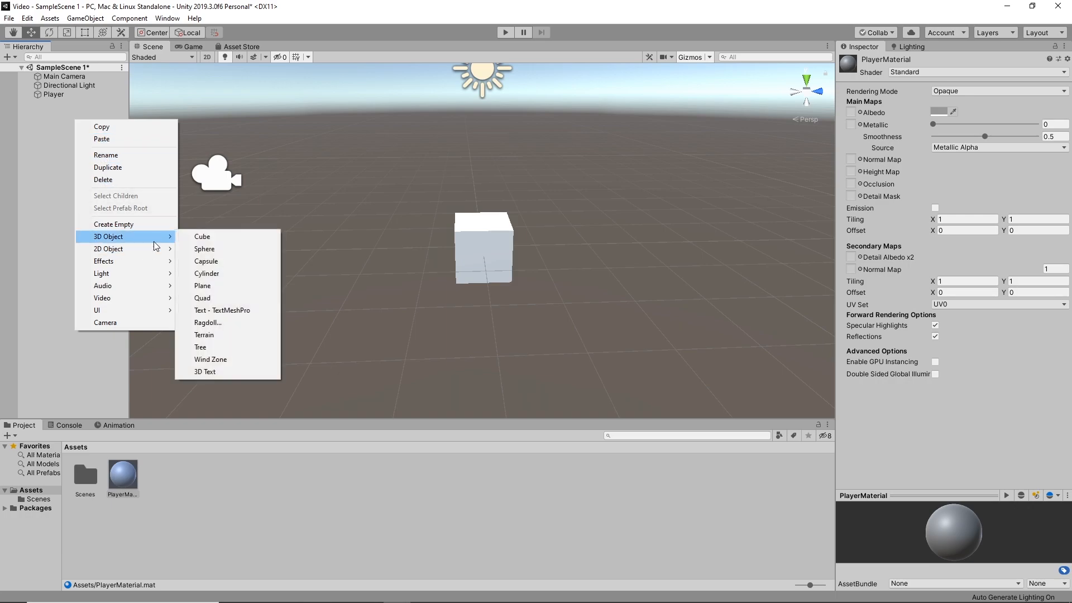
{"action": "left_click", "coordinate": [216, 240]}
{"action": "left_click_drag", "start_coordinate": [536, 246], "coordinate": [610, 251]}
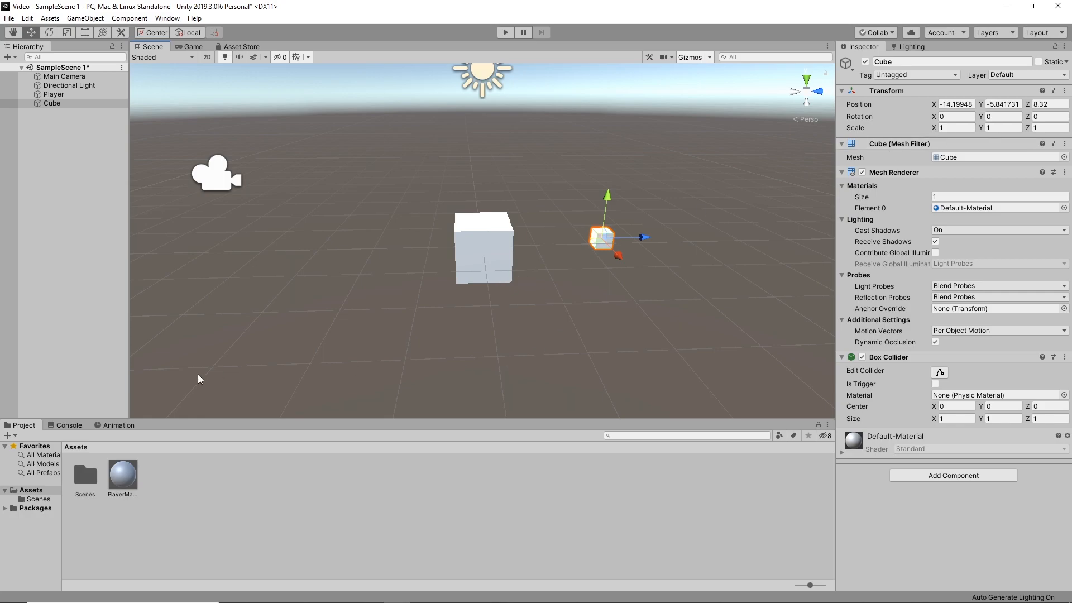
Apply PlayerMaterial to the Player cube in the scene
{"action": "left_click_drag", "start_coordinate": [115, 477], "coordinate": [495, 256]}
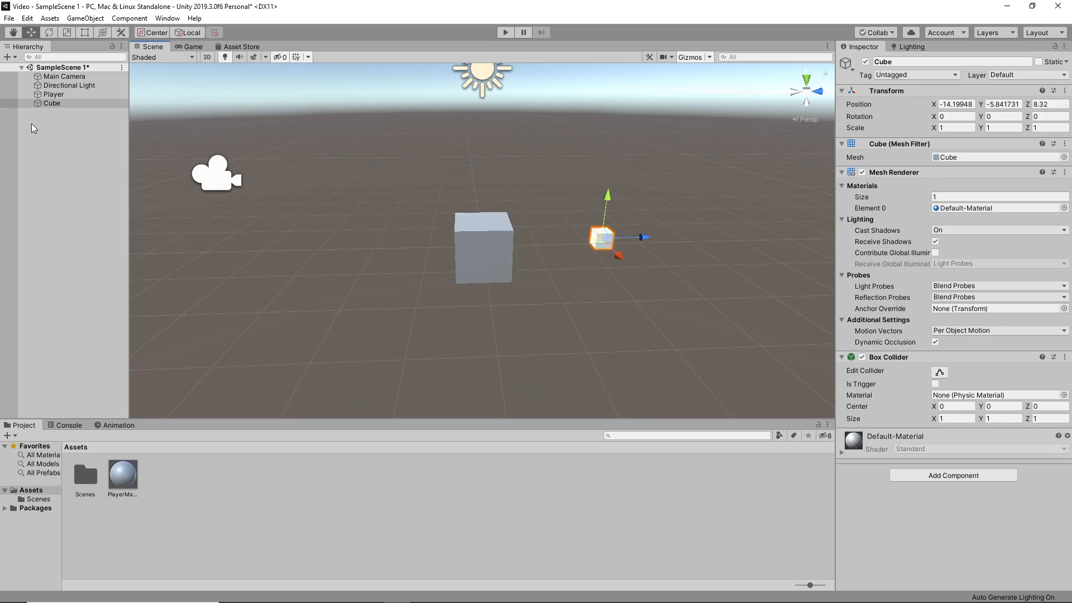
Delete the second cube from the scene, leaving the Player object in place
{"action": "key", "text": "Delete"}
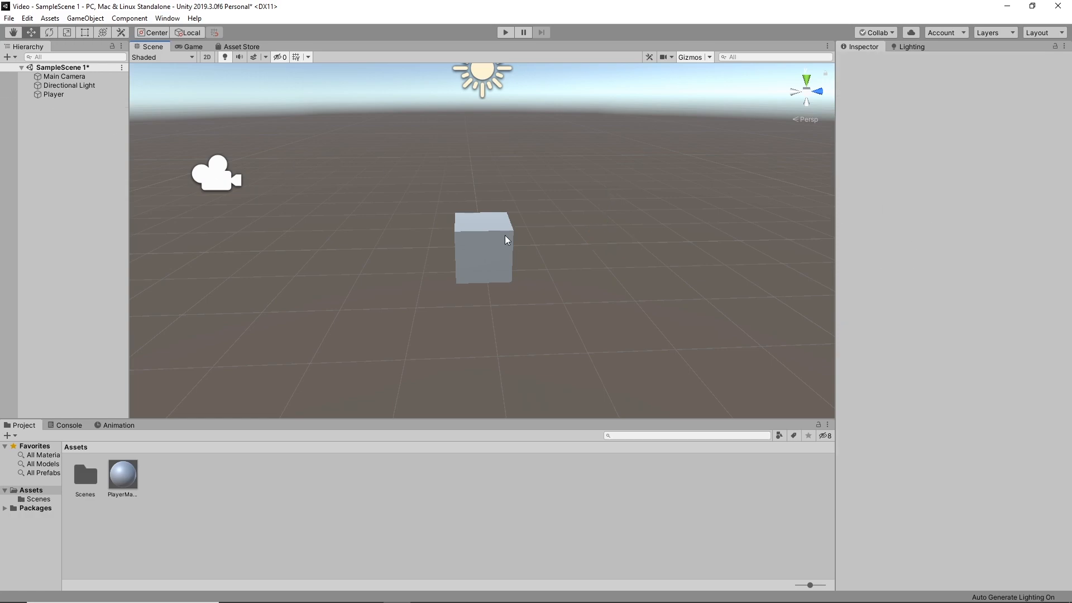
{"action": "mouse_move", "coordinate": [530, 215]}
{"action": "right_mouse_down"}
{"action": "mouse_move", "coordinate": [530, 235]}
{"action": "mouse_move", "coordinate": [534, 206]}
{"action": "right_mouse_up"}
{"action": "key", "text": "s"}
{"action": "key", "text": "w"}
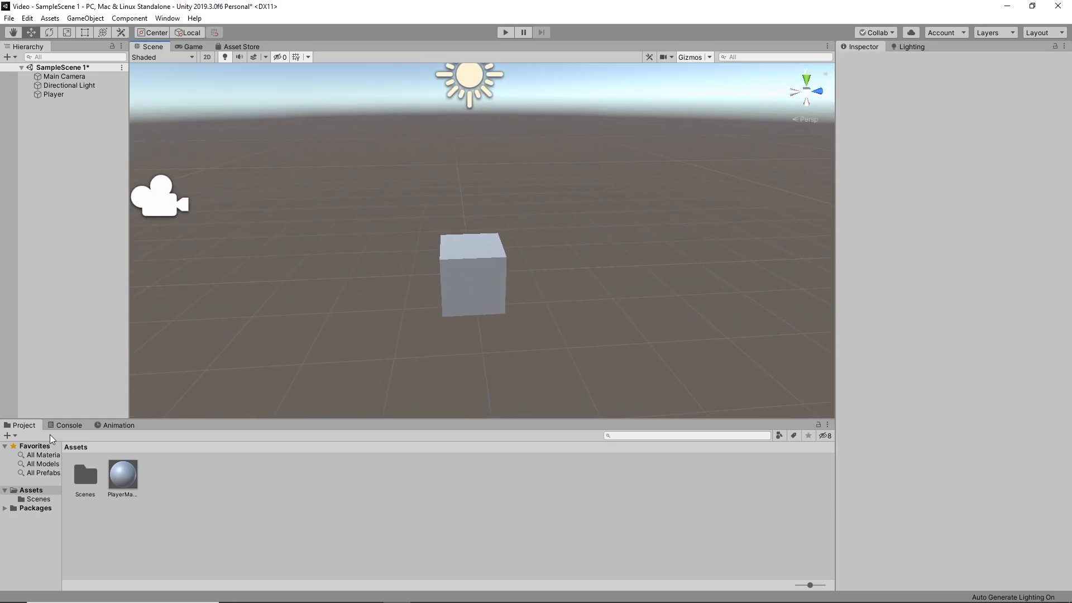
Change PlayerMaterial's albedo colour to magenta FF00E0 and raise its smoothness to about 0.702
{"action": "left_click", "coordinate": [125, 478]}
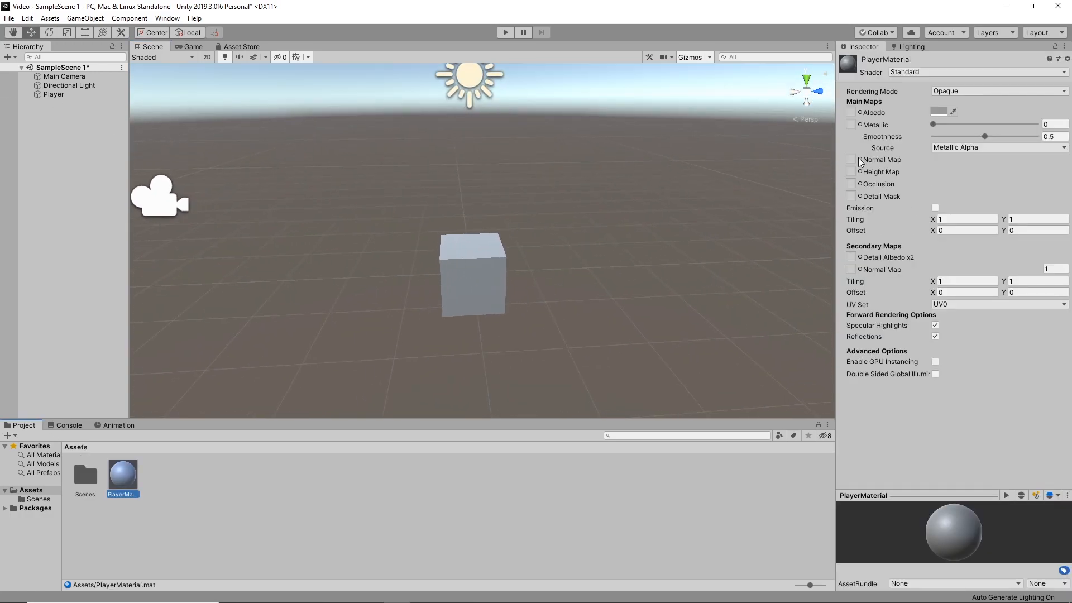
{"action": "left_click", "coordinate": [942, 112]}
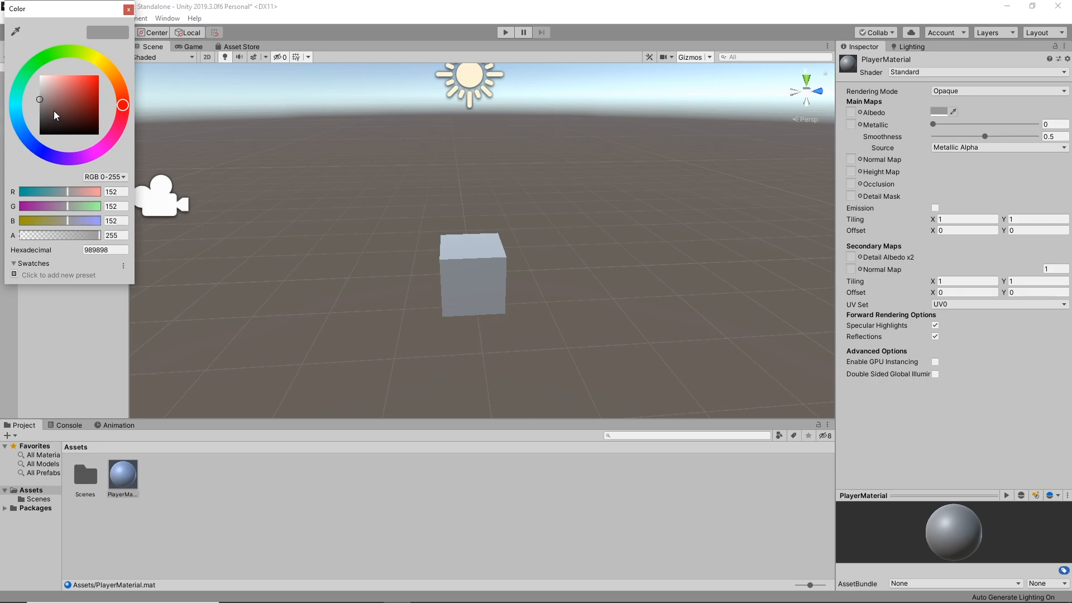
{"action": "left_click_drag", "start_coordinate": [56, 116], "coordinate": [152, 20]}
{"action": "left_click_drag", "start_coordinate": [25, 158], "coordinate": [121, 174]}
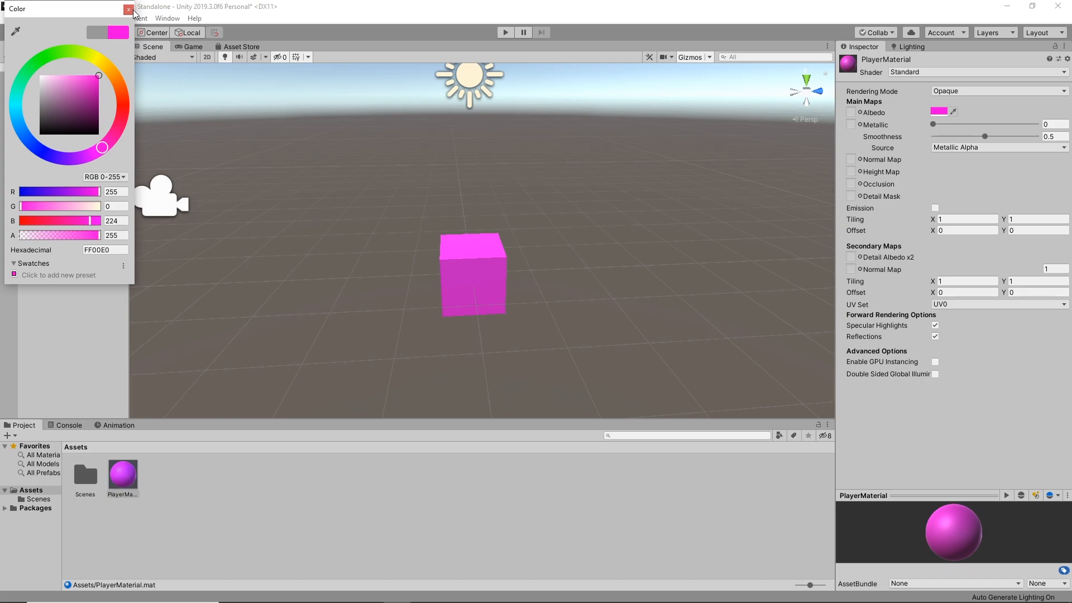
{"action": "left_click", "coordinate": [132, 10]}
{"action": "mouse_move", "coordinate": [987, 136]}
{"action": "left_mouse_down"}
{"action": "mouse_move", "coordinate": [1065, 124]}
{"action": "mouse_move", "coordinate": [941, 126]}
{"action": "mouse_move", "coordinate": [1005, 137]}
{"action": "left_mouse_up"}
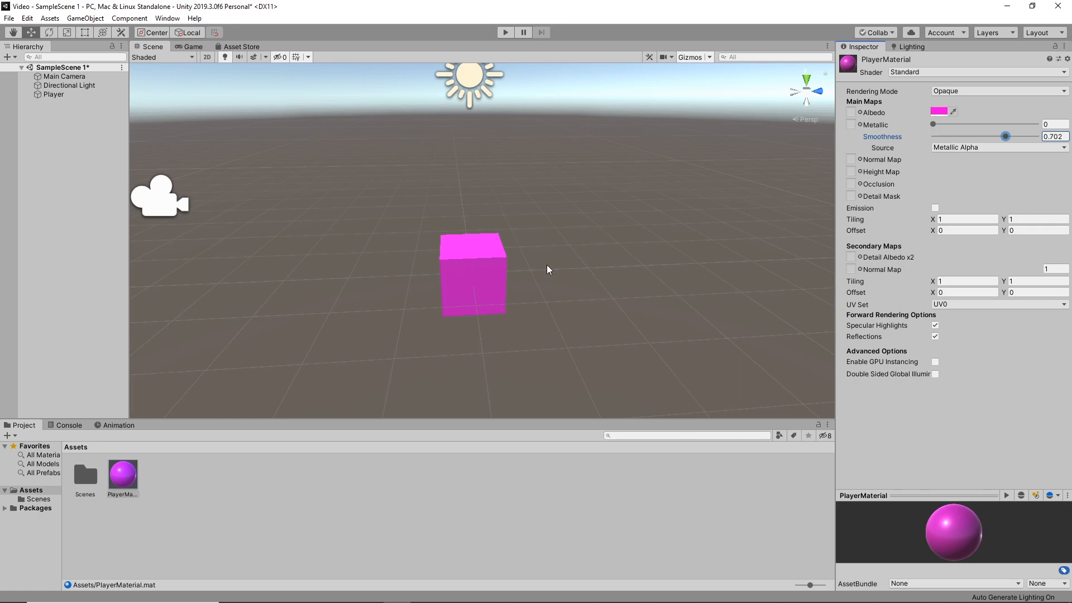
Create a new folder named Materials in Assets
{"action": "right_click", "coordinate": [158, 474]}
{"action": "mouse_move", "coordinate": [274, 200]}
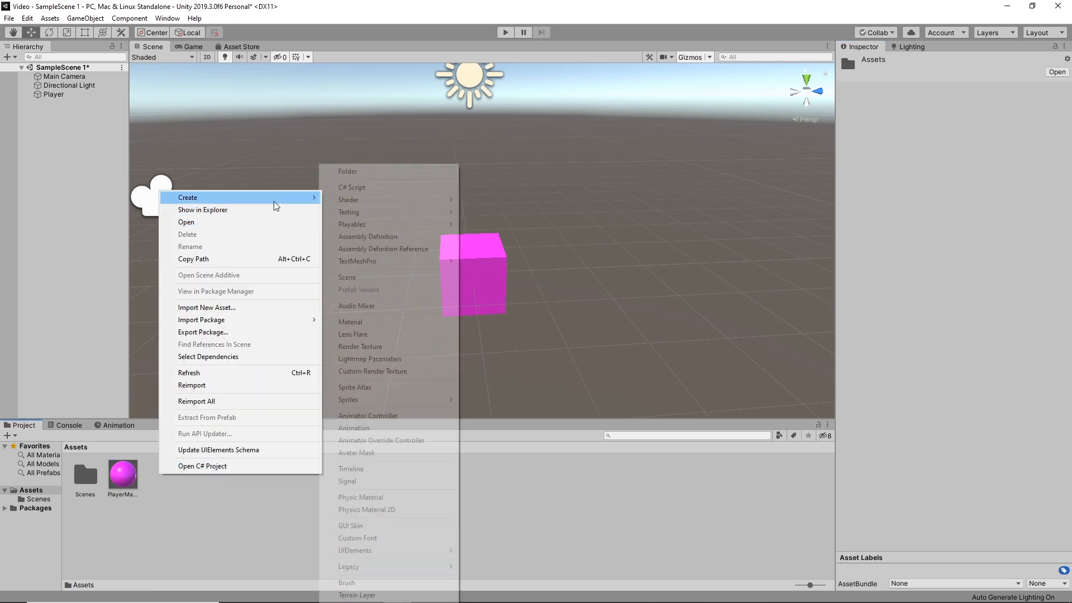
{"action": "left_click", "coordinate": [382, 171]}
{"action": "type", "text": "Materials"}
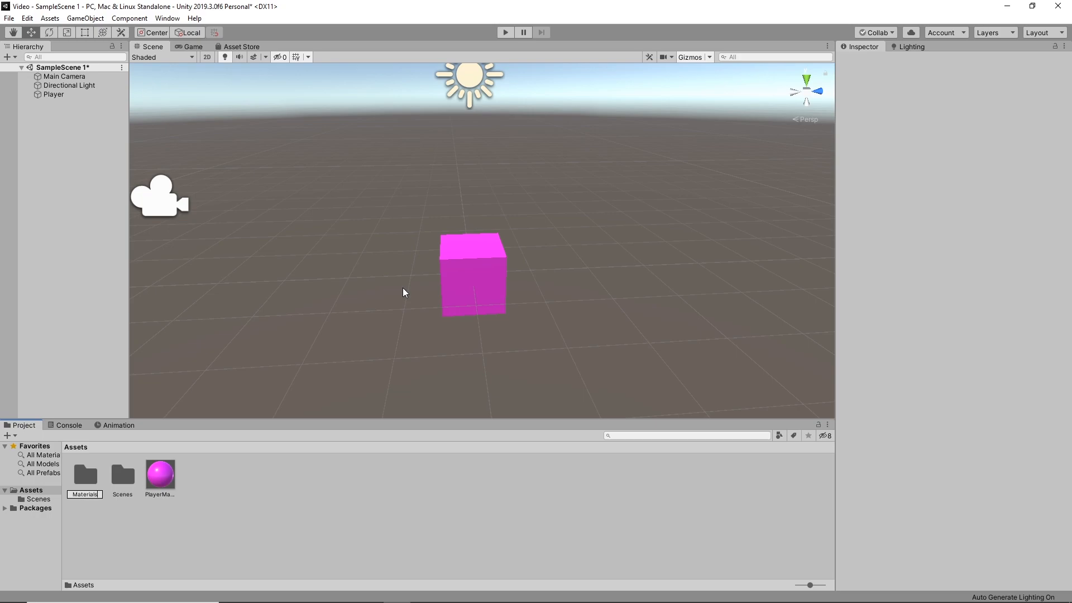
{"action": "key", "text": "Return"}
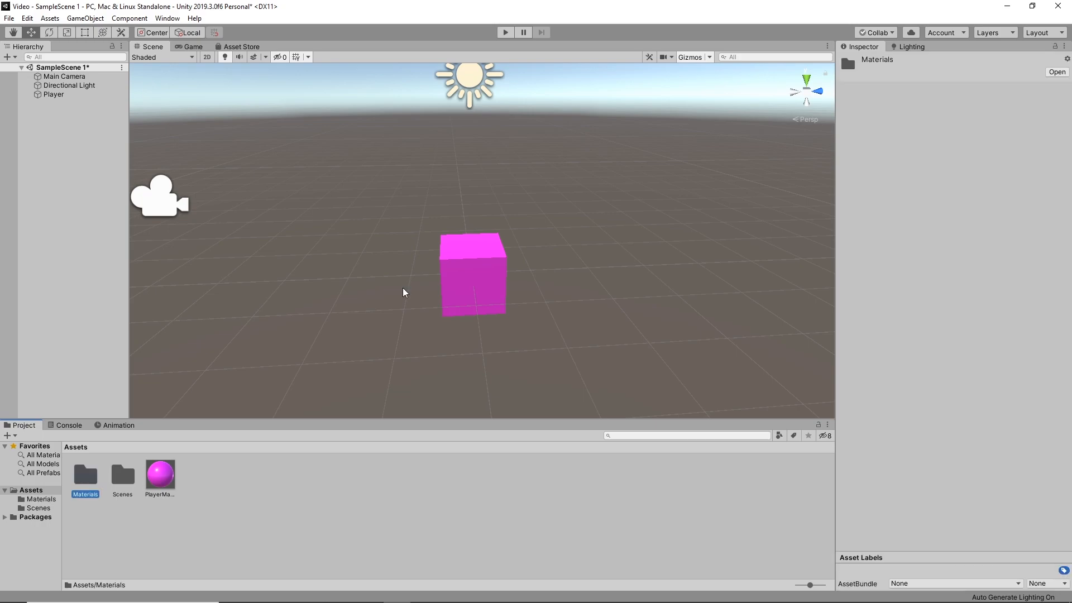
Create a second folder named Scripts in Assets
{"action": "right_click", "coordinate": [229, 489]}
{"action": "mouse_move", "coordinate": [361, 211]}
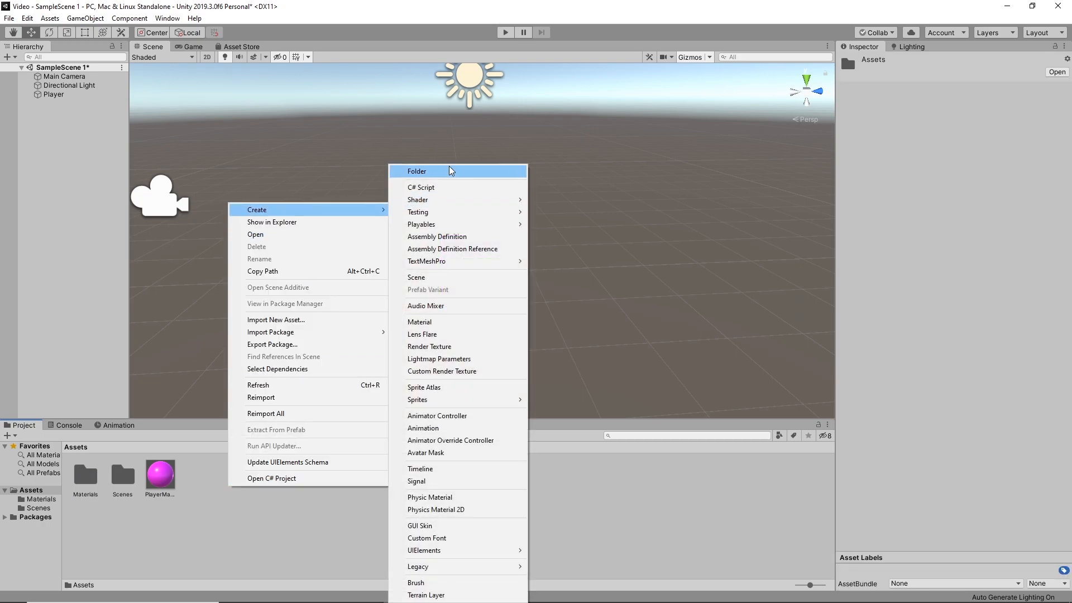
{"action": "left_click", "coordinate": [446, 170]}
{"action": "type", "text": "Scrip"}
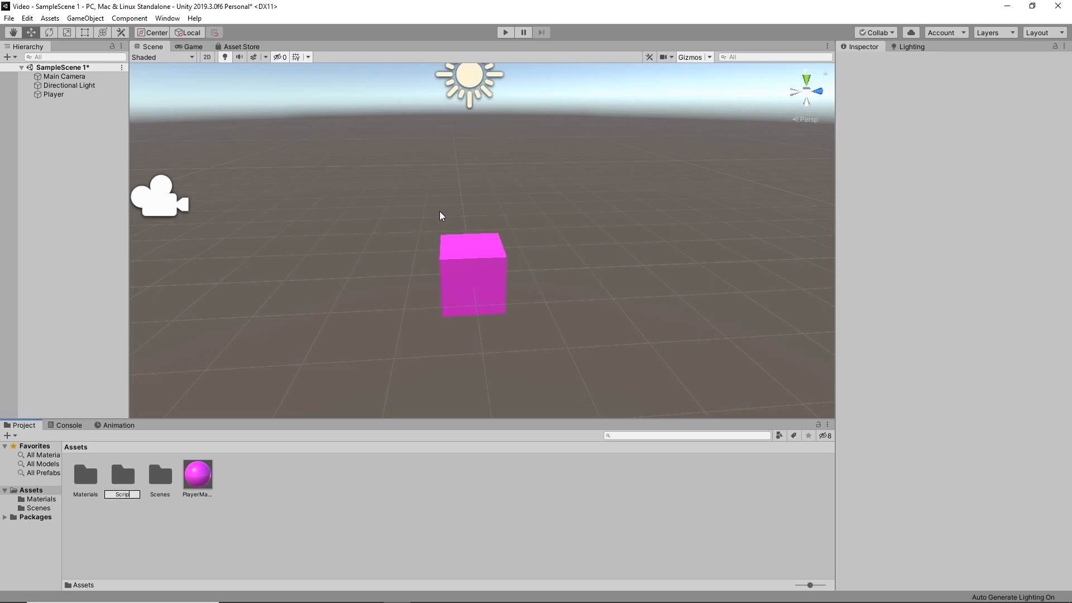
{"action": "type", "text": "ts"}
{"action": "key", "text": "Return"}
Move PlayerMaterial into the Materials folder, check the folder's contents and return to Assets
{"action": "left_click_drag", "start_coordinate": [195, 486], "coordinate": [87, 478]}
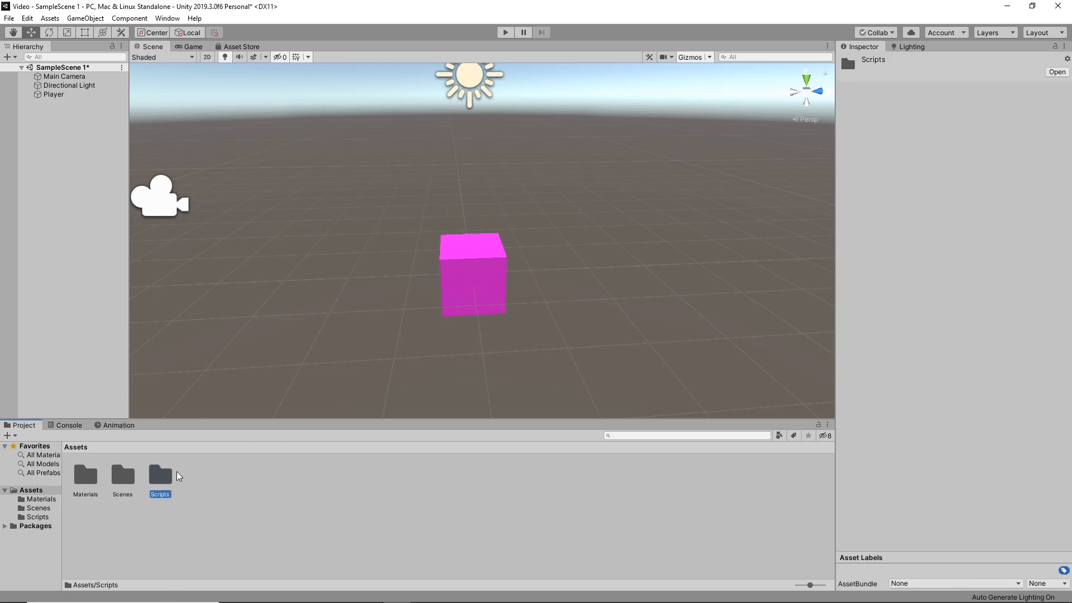
{"action": "double_click", "coordinate": [85, 477]}
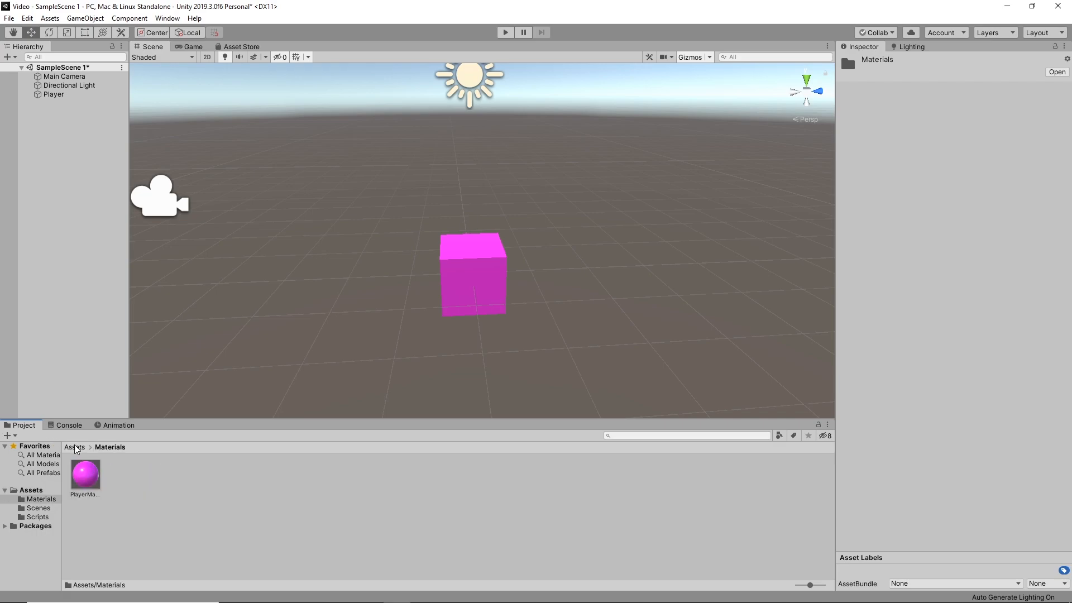
{"action": "left_click", "coordinate": [75, 447]}
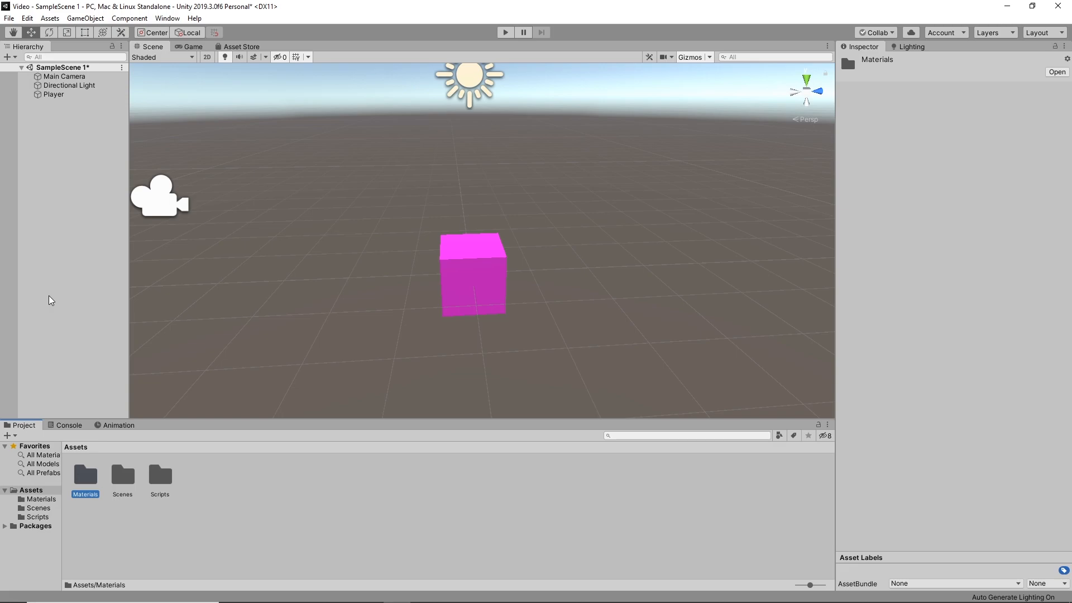
Compare how the Player cube appears in the Scene view and through the camera in the Game view
{"action": "scroll", "coordinate": [486, 285], "scroll_direction": "down", "scroll_amount": 5}
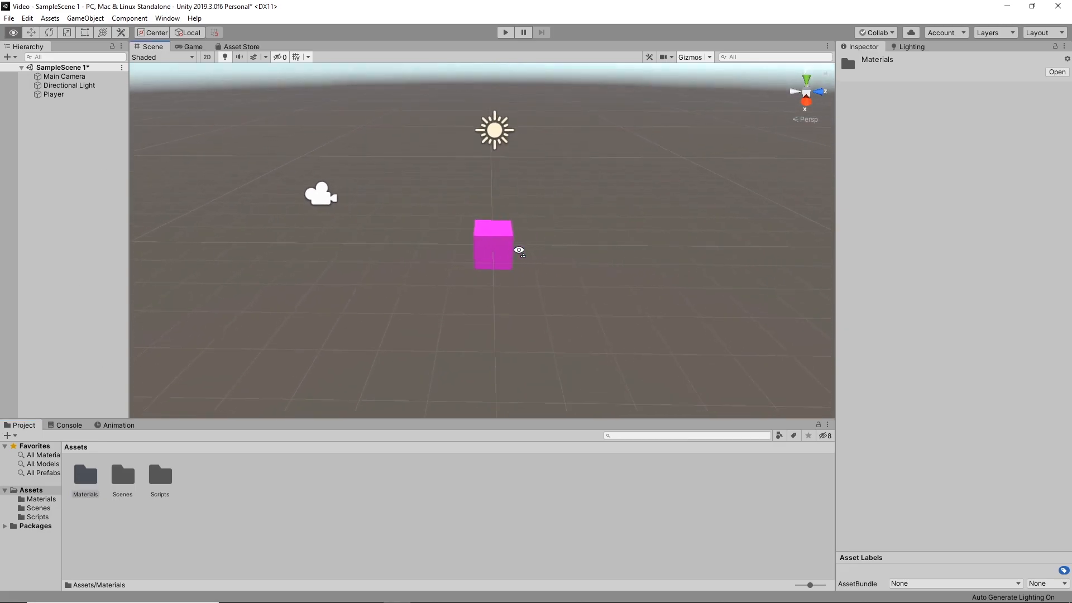
{"action": "mouse_move", "coordinate": [465, 254]}
{"action": "right_mouse_down"}
{"action": "mouse_move", "coordinate": [488, 242]}
{"action": "mouse_move", "coordinate": [459, 241]}
{"action": "mouse_move", "coordinate": [471, 249]}
{"action": "right_mouse_up"}
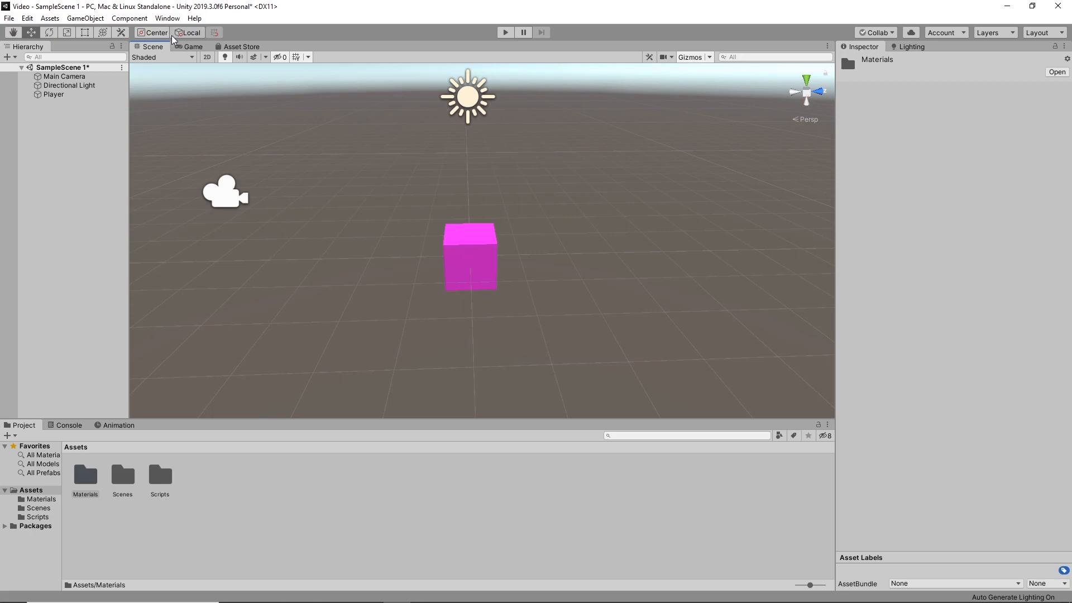
{"action": "left_click", "coordinate": [190, 46]}
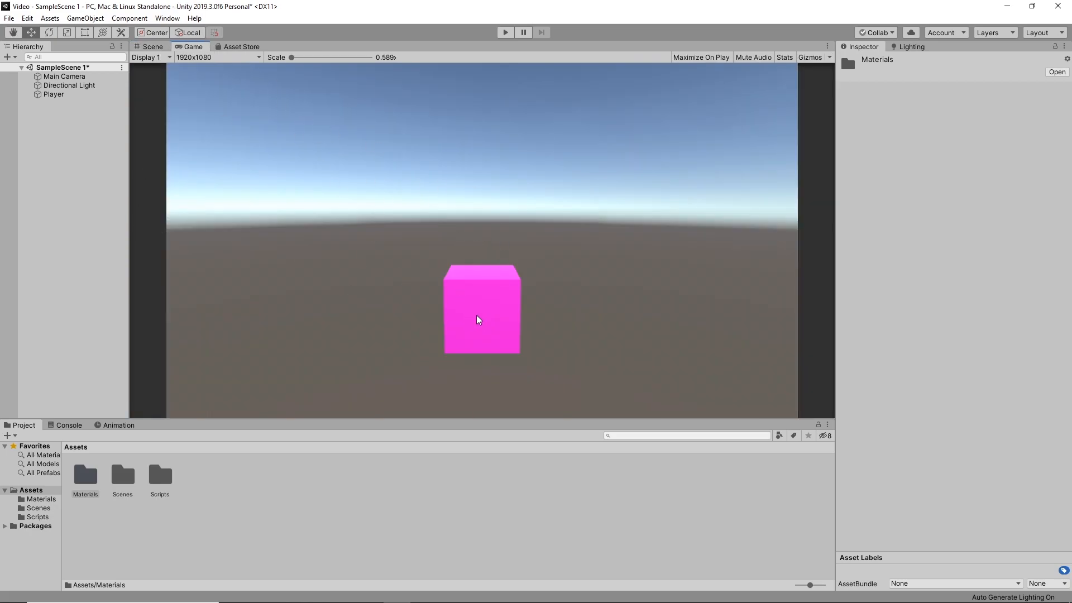
{"action": "left_click", "coordinate": [155, 47]}
{"action": "left_click_drag", "start_coordinate": [475, 175], "coordinate": [499, 195], "text": "alt"}
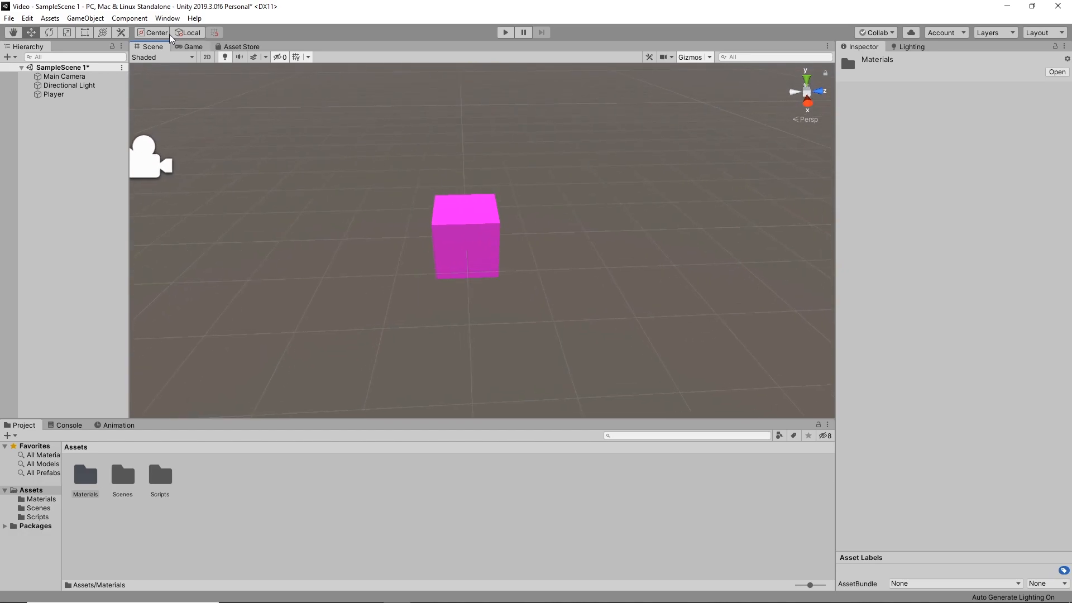
{"action": "left_click", "coordinate": [189, 46]}
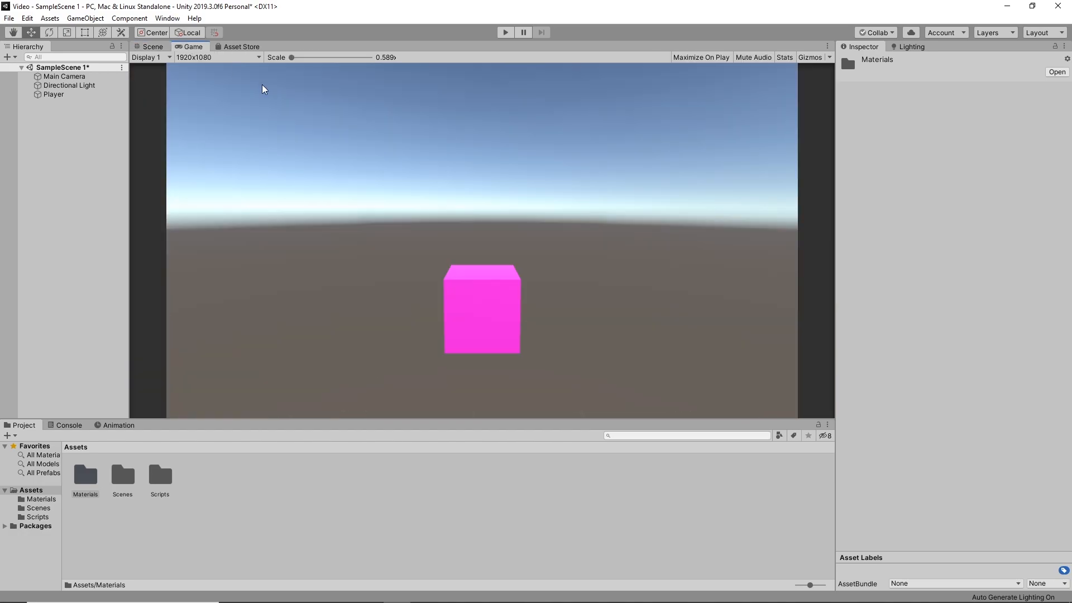
{"action": "left_click", "coordinate": [151, 46]}
Move the Main Camera back and up to about Y 1.89 and Z -4.76, facing the Player cube
{"action": "left_click_drag", "start_coordinate": [439, 199], "coordinate": [559, 189], "text": "alt"}
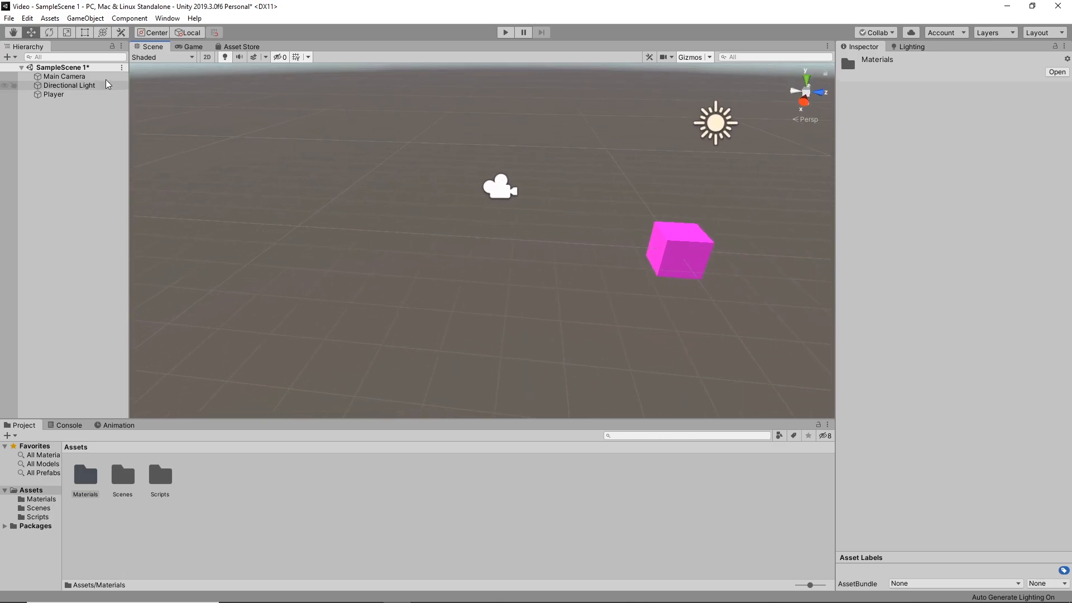
{"action": "left_click", "coordinate": [64, 76]}
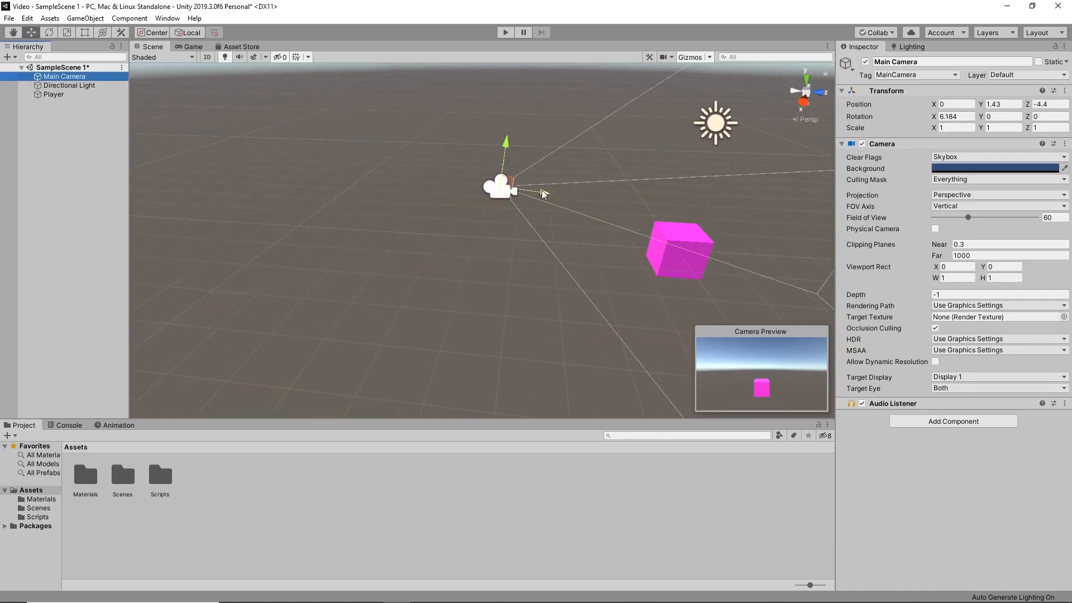
{"action": "left_click_drag", "start_coordinate": [543, 194], "coordinate": [527, 192]}
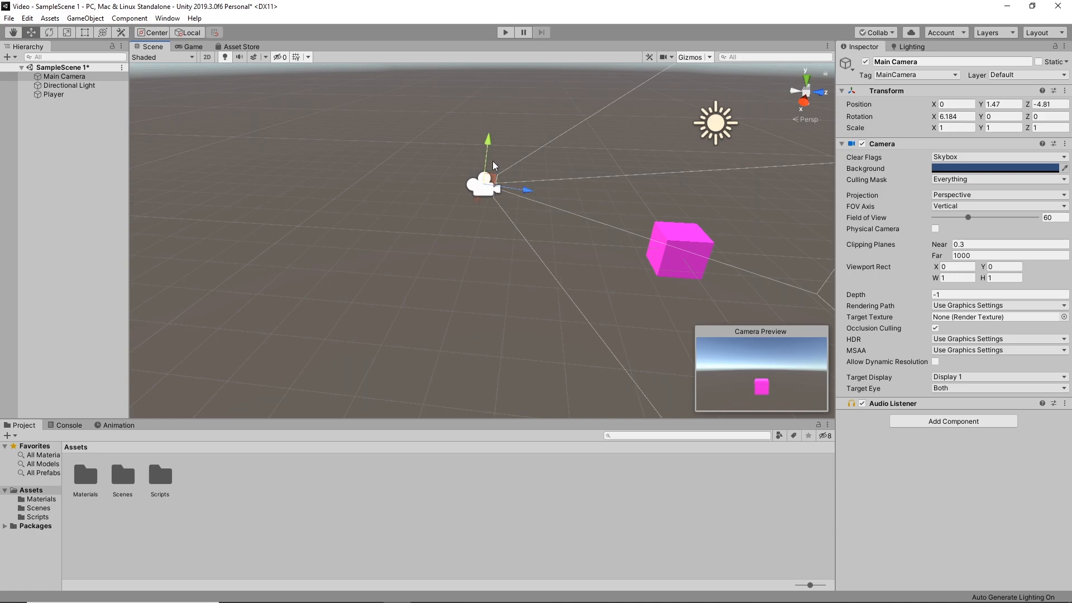
{"action": "left_click_drag", "start_coordinate": [489, 148], "coordinate": [491, 131]}
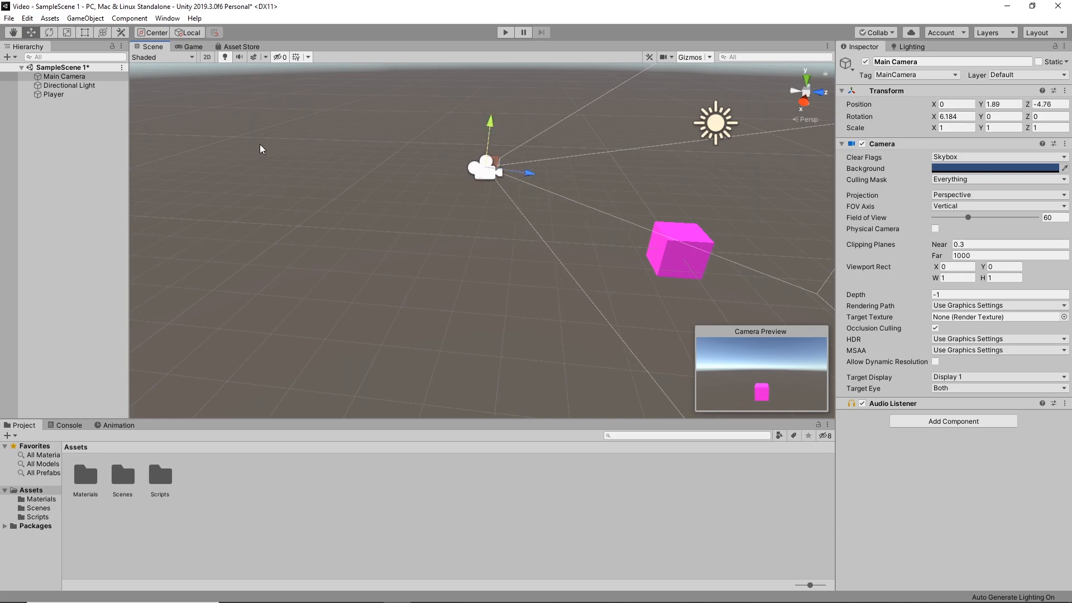
Move the Player cube slightly up along Y to about 0.018 and rotate it about -20 degrees around X
{"action": "left_click", "coordinate": [692, 238]}
{"action": "right_click_drag", "start_coordinate": [531, 275], "coordinate": [569, 240]}
{"action": "key", "text": "w"}
{"action": "key", "text": "d"}
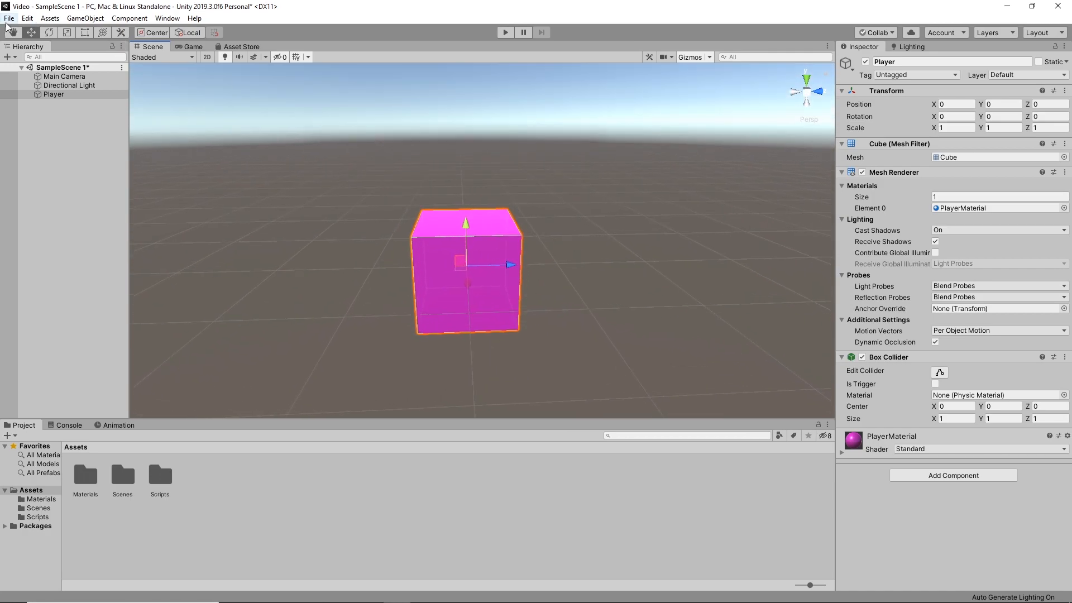
{"action": "left_click", "coordinate": [30, 33]}
{"action": "left_click_drag", "start_coordinate": [461, 234], "coordinate": [446, 324]}
{"action": "key", "text": "e"}
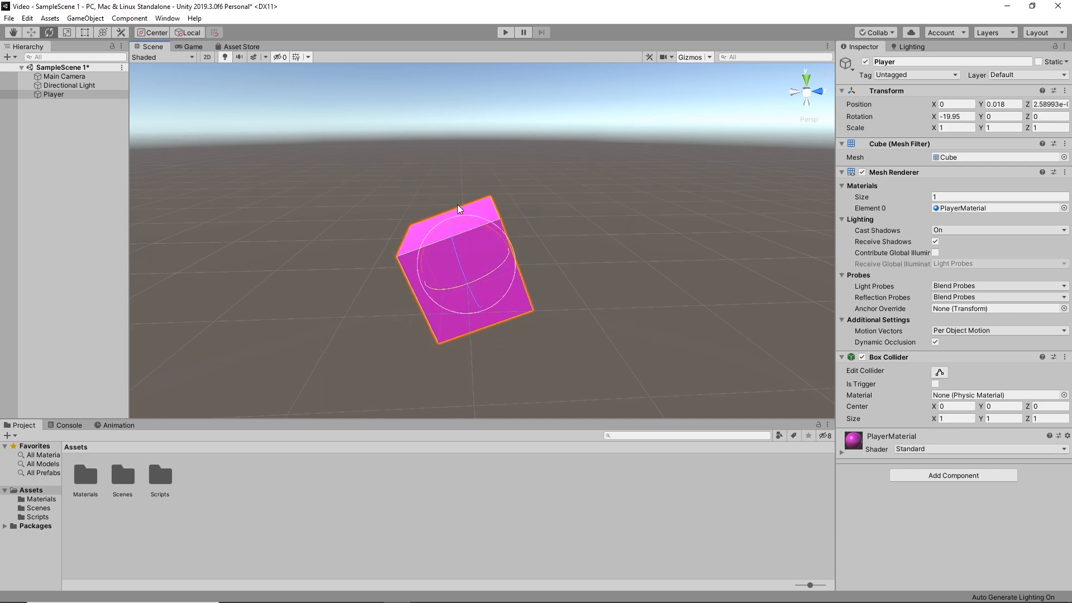
Stretch the Player cube with the Scale tool to about 2.33 on Y and 2 on Z
{"action": "left_click", "coordinate": [72, 33]}
{"action": "left_click_drag", "start_coordinate": [456, 229], "coordinate": [443, 184]}
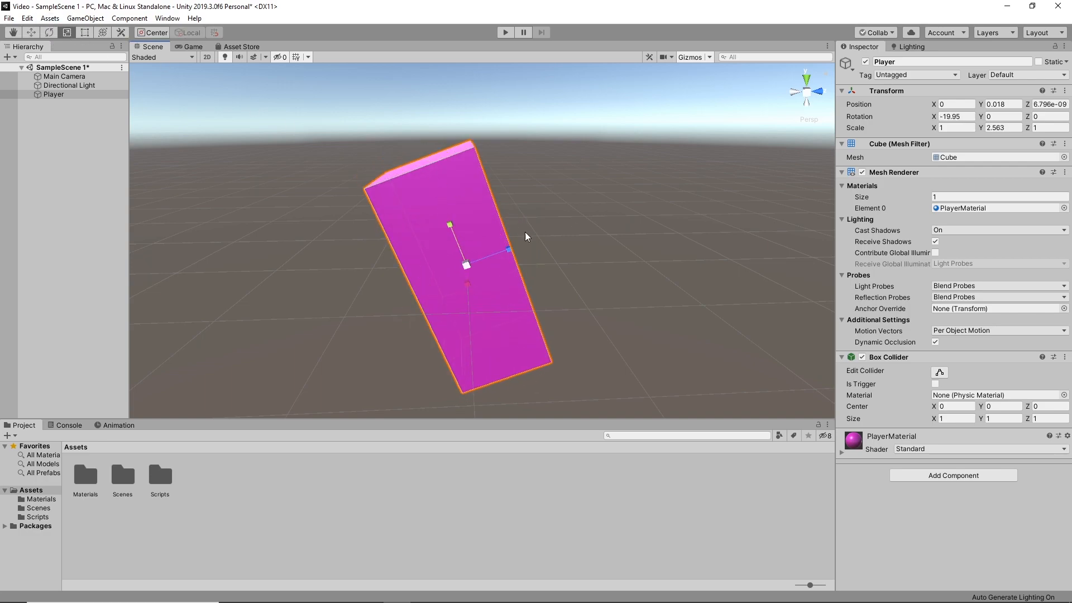
{"action": "left_click_drag", "start_coordinate": [509, 250], "coordinate": [549, 247]}
Shrink the Player with the Rect tool and adjust it with the Transform tool to about -5 degrees X rotation and 1.73 Y scale
{"action": "left_click", "coordinate": [85, 33]}
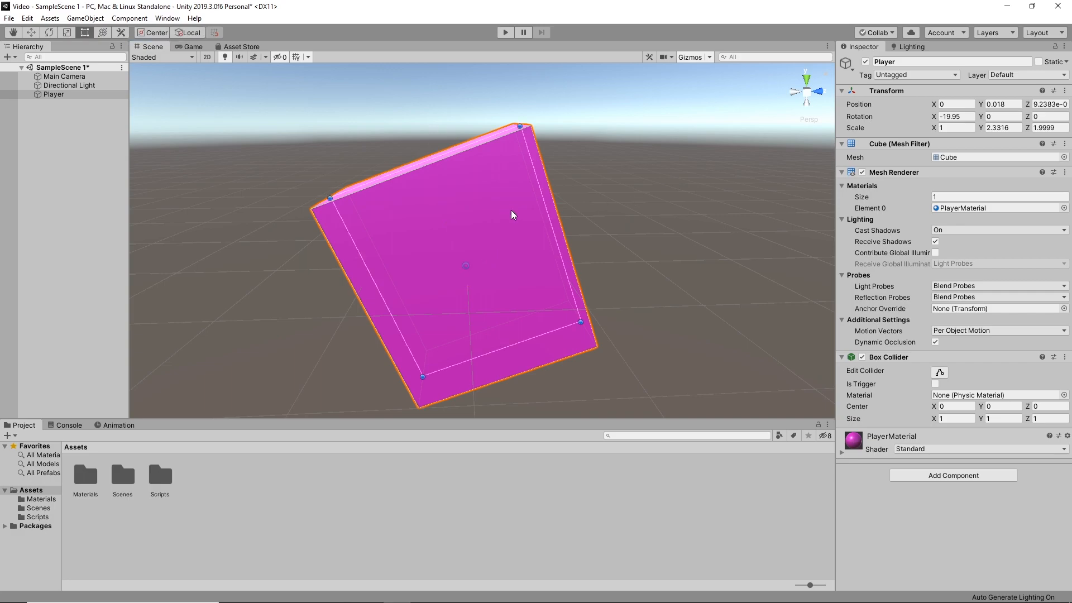
{"action": "left_click_drag", "start_coordinate": [520, 122], "coordinate": [489, 160]}
{"action": "left_click", "coordinate": [103, 33]}
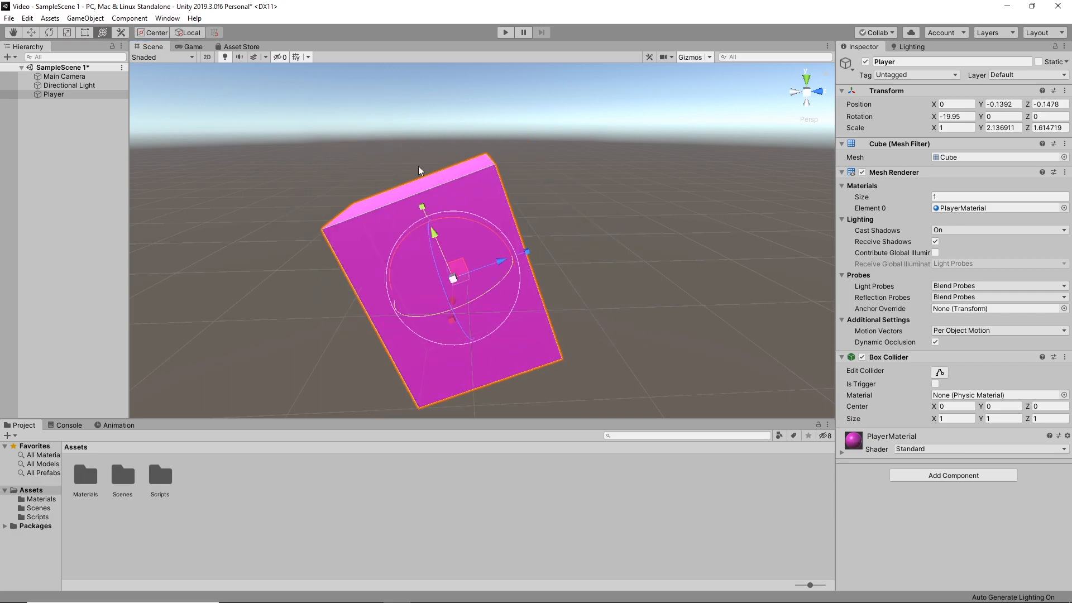
{"action": "left_click_drag", "start_coordinate": [420, 208], "coordinate": [455, 262]}
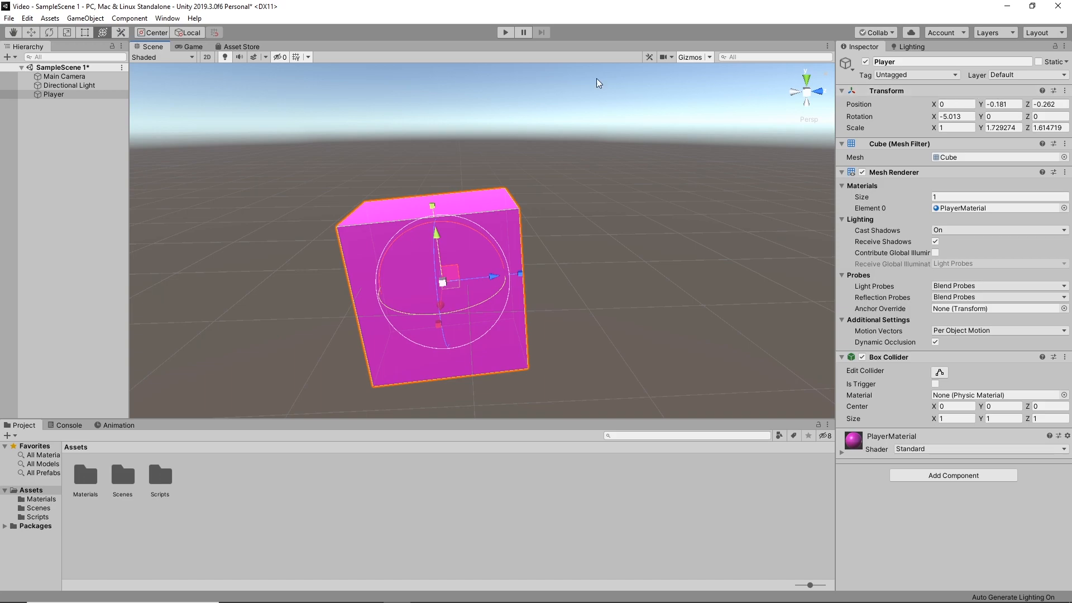
Cycle through the Hand, Move, Rotate, Scale, Rect and Transform tools on the Player, ending on the Move tool
{"action": "left_click", "coordinate": [31, 32]}
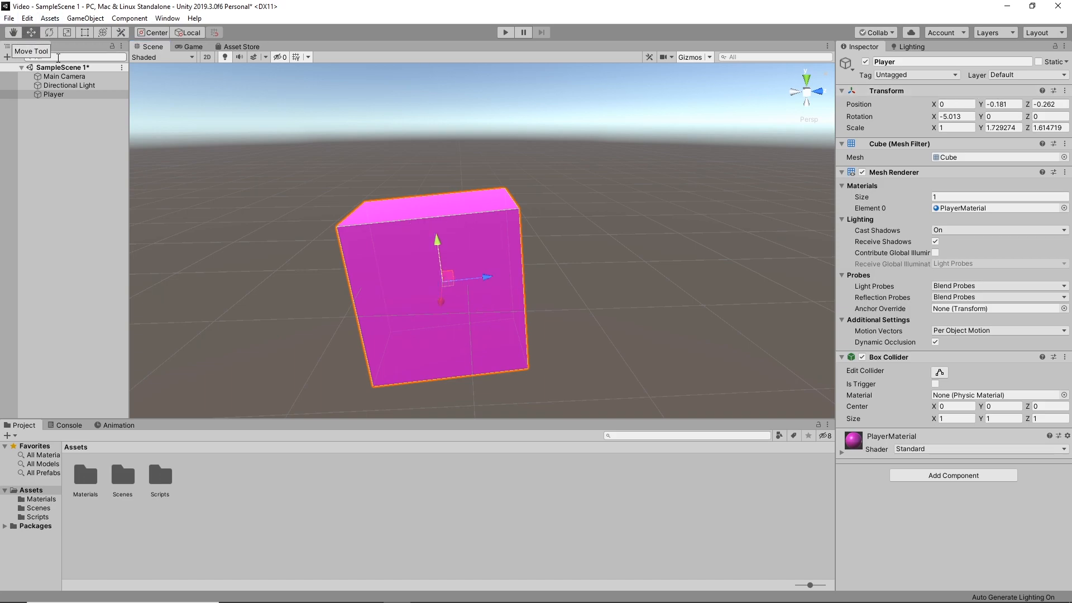
{"action": "key", "text": "q"}
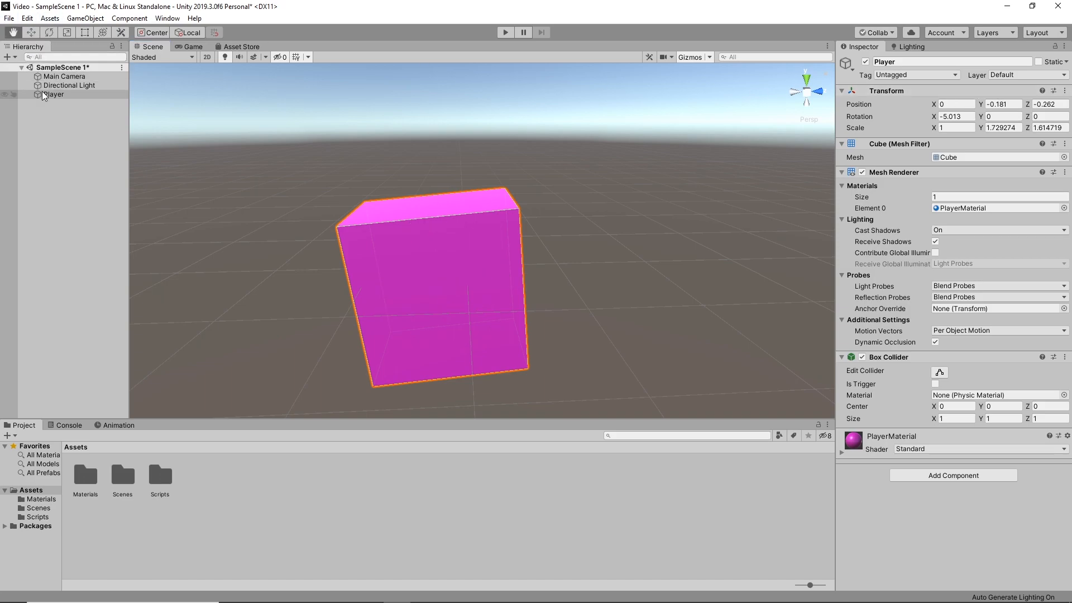
{"action": "key", "text": "w"}
{"action": "key", "text": "e"}
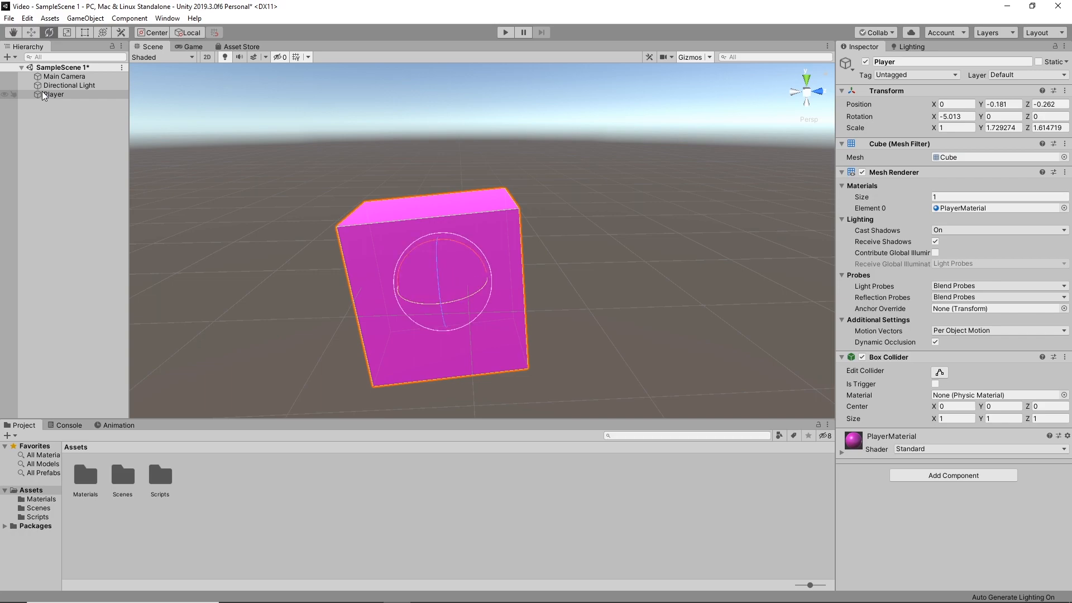
{"action": "key", "text": "q"}
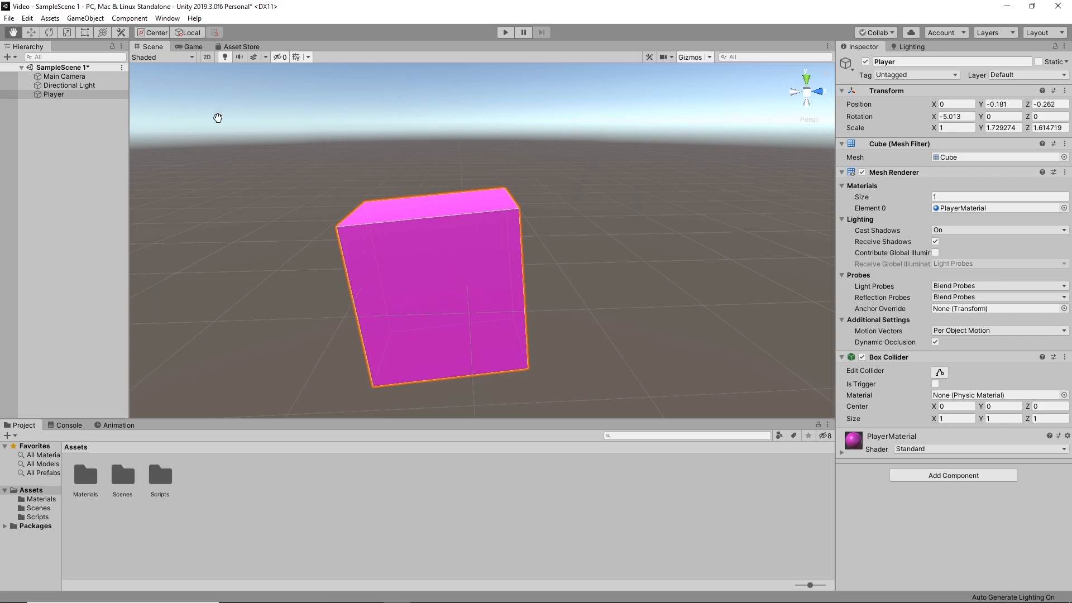
{"action": "key", "text": "w"}
{"action": "key", "text": "e"}
{"action": "key", "text": "r"}
{"action": "key", "text": "t"}
{"action": "key", "text": "y"}
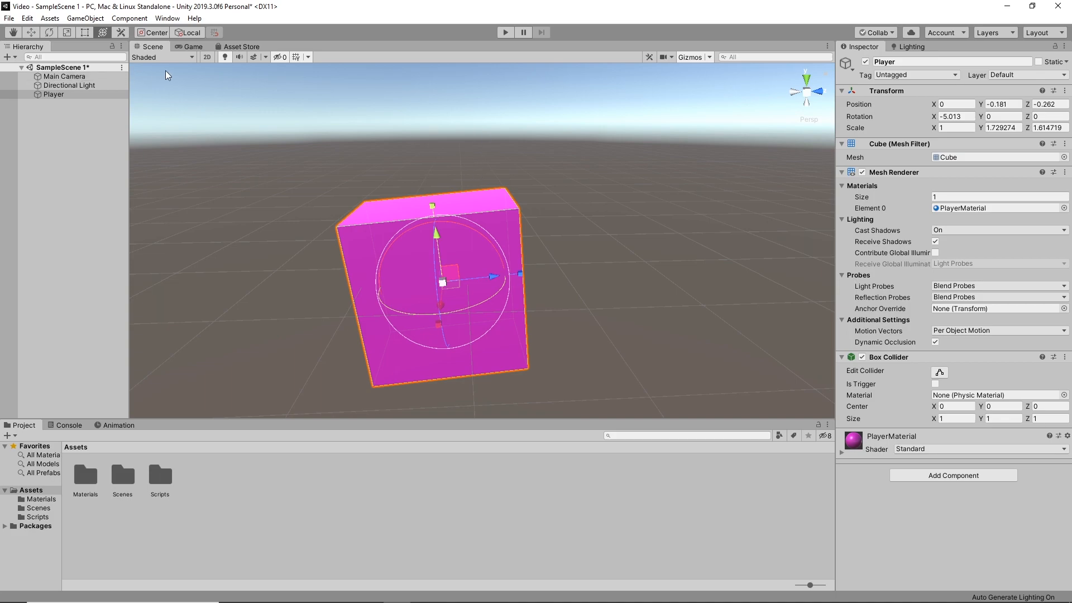
{"action": "key", "text": "w"}
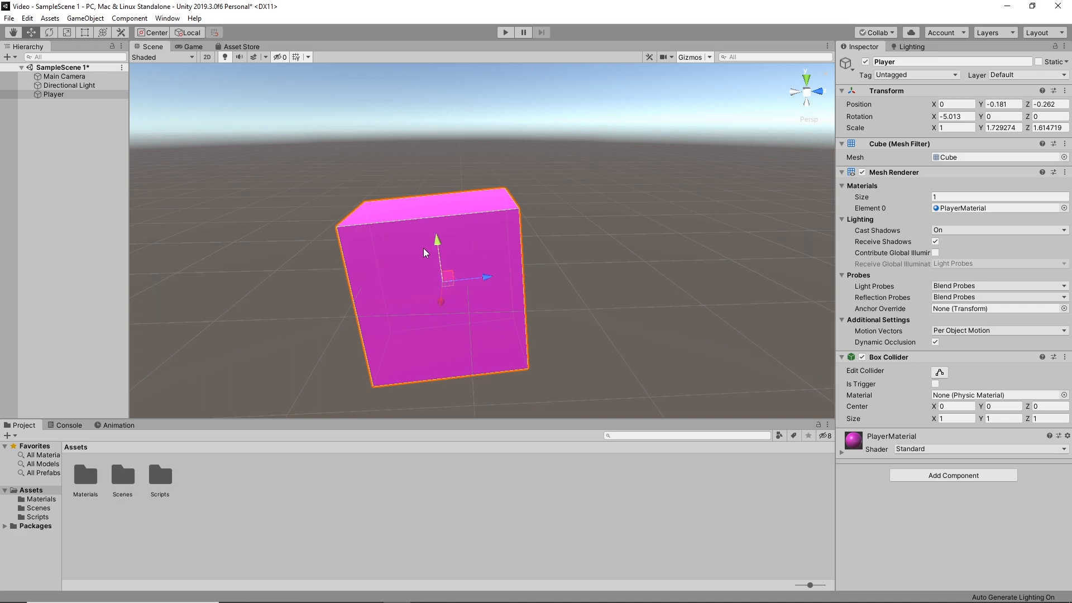
Reset the Player's Transform component to its default position, rotation and scale
{"action": "right_click", "coordinate": [927, 91]}
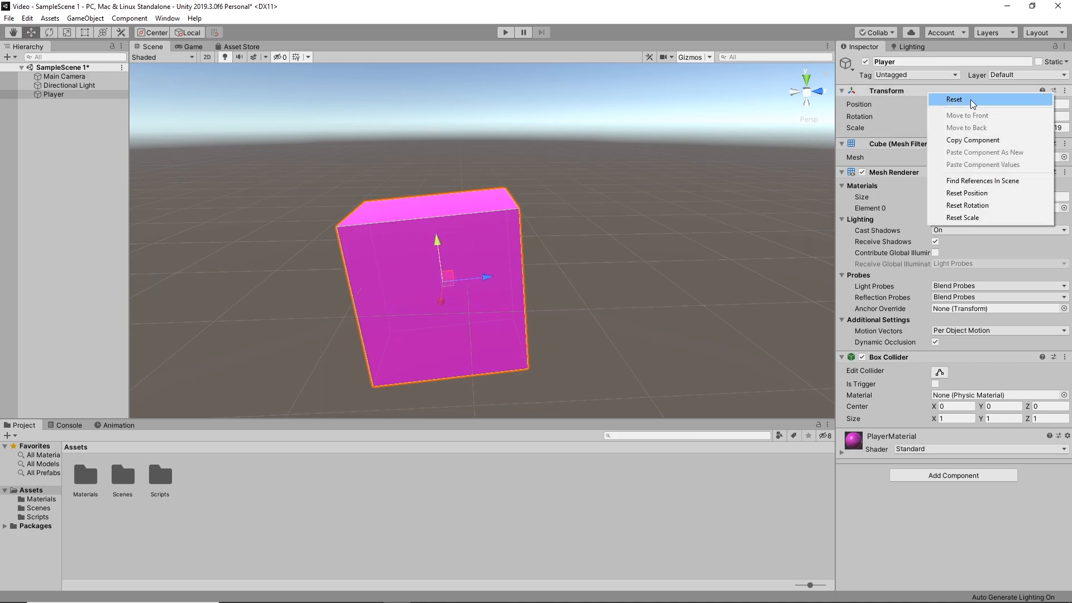
{"action": "left_click", "coordinate": [949, 97]}
{"action": "left_click_drag", "start_coordinate": [720, 150], "coordinate": [583, 237], "text": "alt"}
{"action": "scroll", "coordinate": [581, 218], "scroll_direction": "down", "scroll_amount": 6, "text": "alt"}
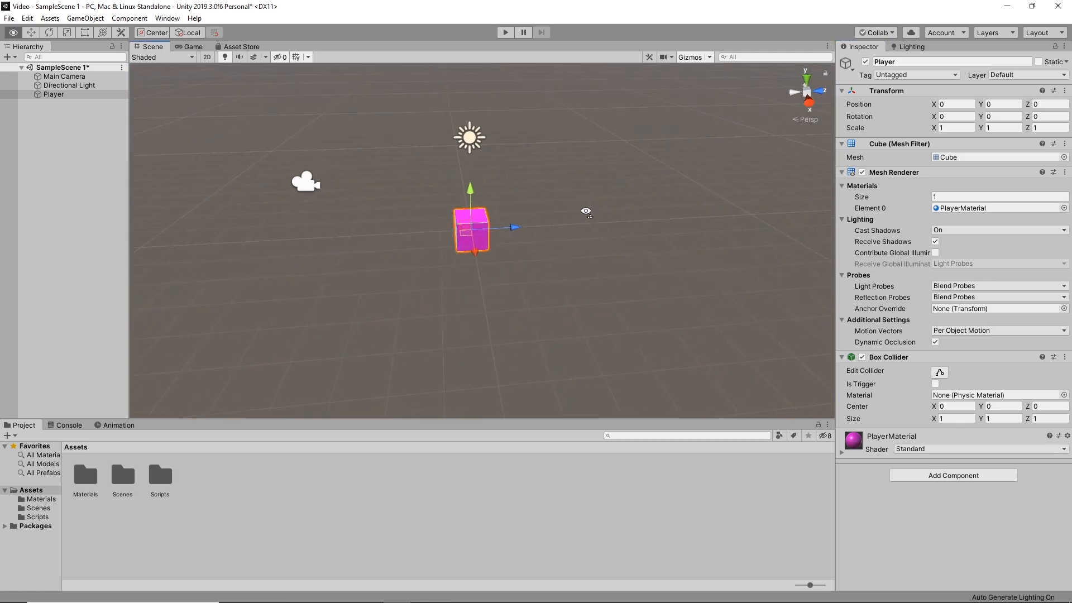
{"action": "scroll", "coordinate": [580, 202], "scroll_direction": "down", "scroll_amount": 1, "text": "alt"}
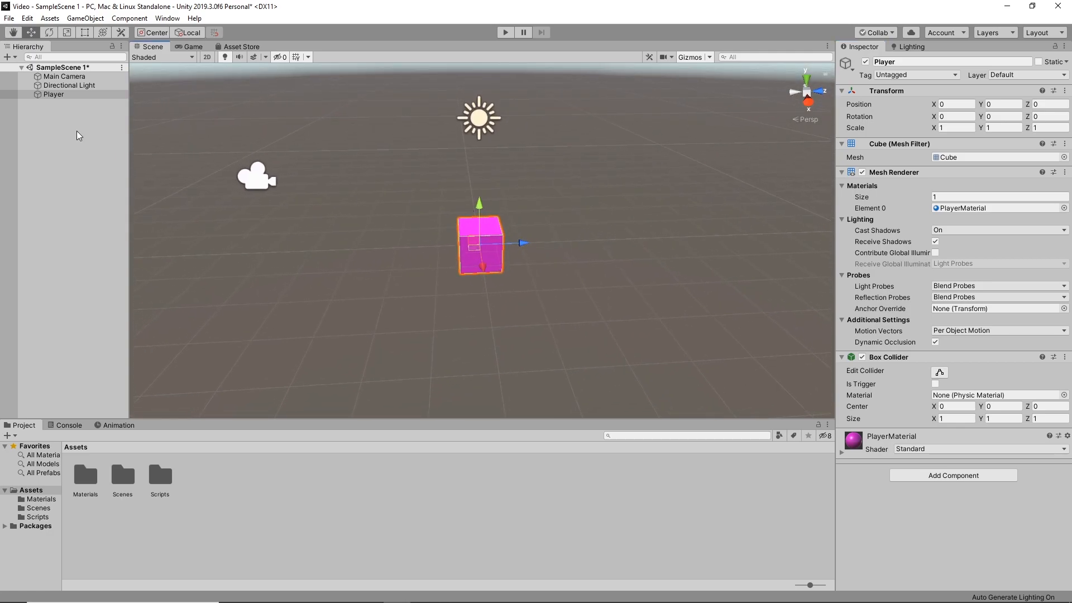
{"action": "left_click_drag", "start_coordinate": [524, 199], "coordinate": [500, 209], "text": "alt"}
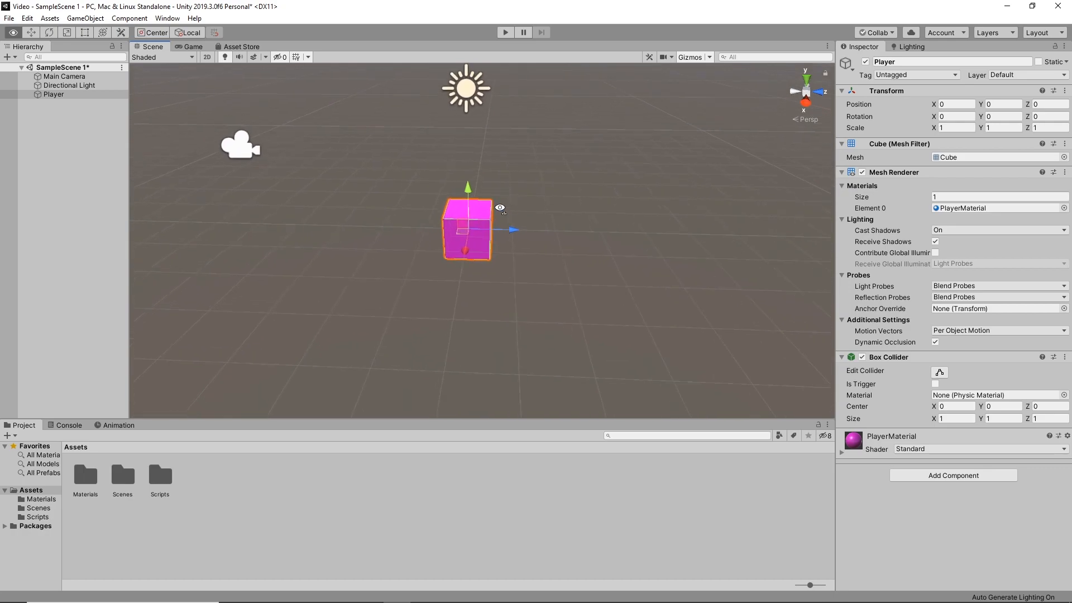
{"action": "key", "text": "w"}
{"action": "right_click_drag", "start_coordinate": [500, 208], "coordinate": [514, 189]}
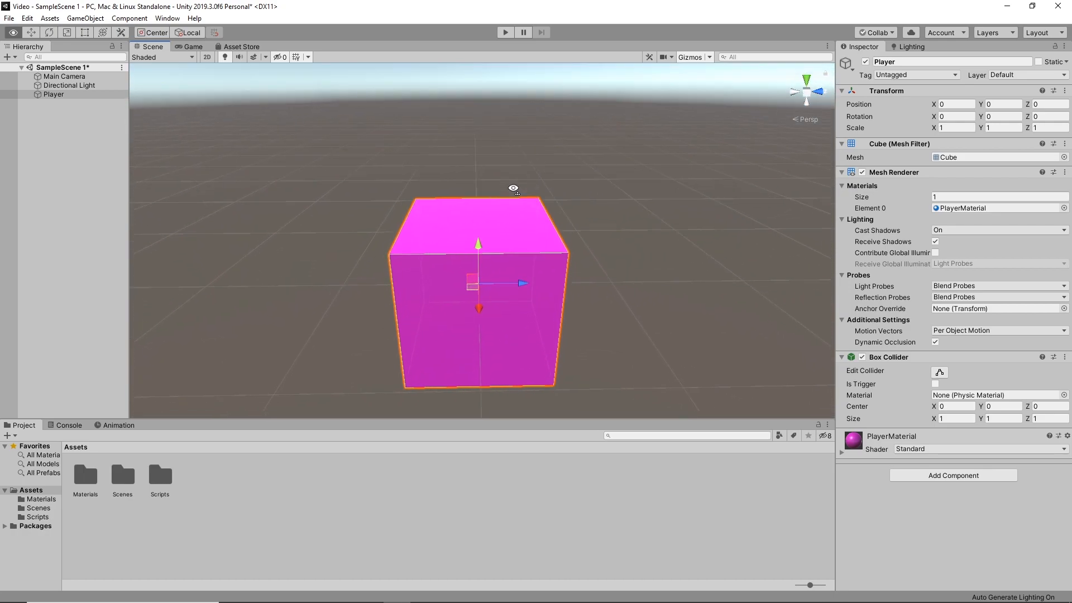
{"action": "scroll", "coordinate": [513, 188], "scroll_direction": "down", "scroll_amount": 6}
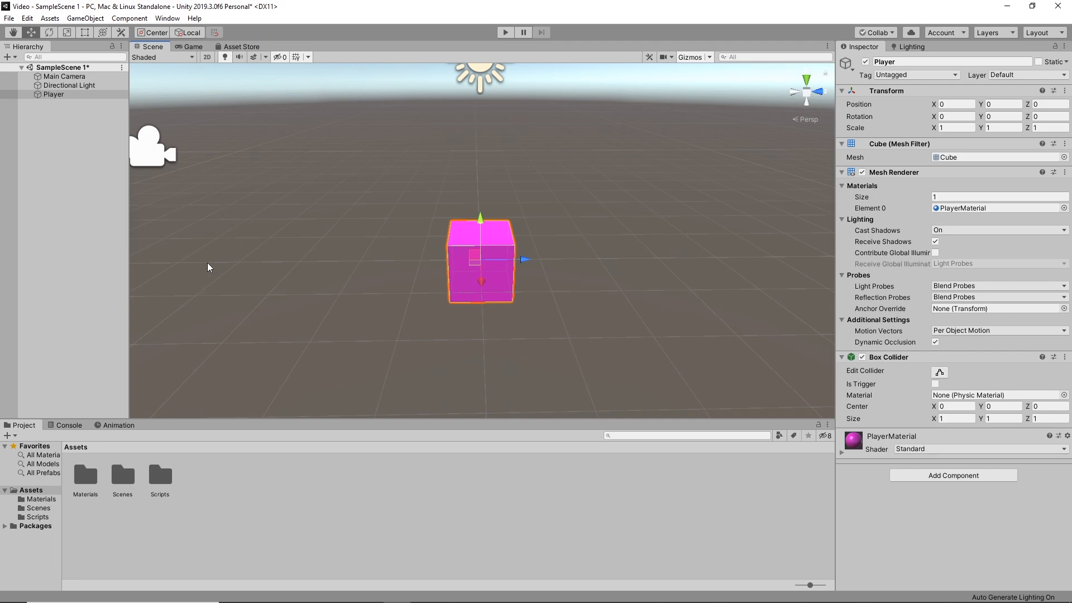
Add a UI Text object to the scene
{"action": "left_click", "coordinate": [51, 95]}
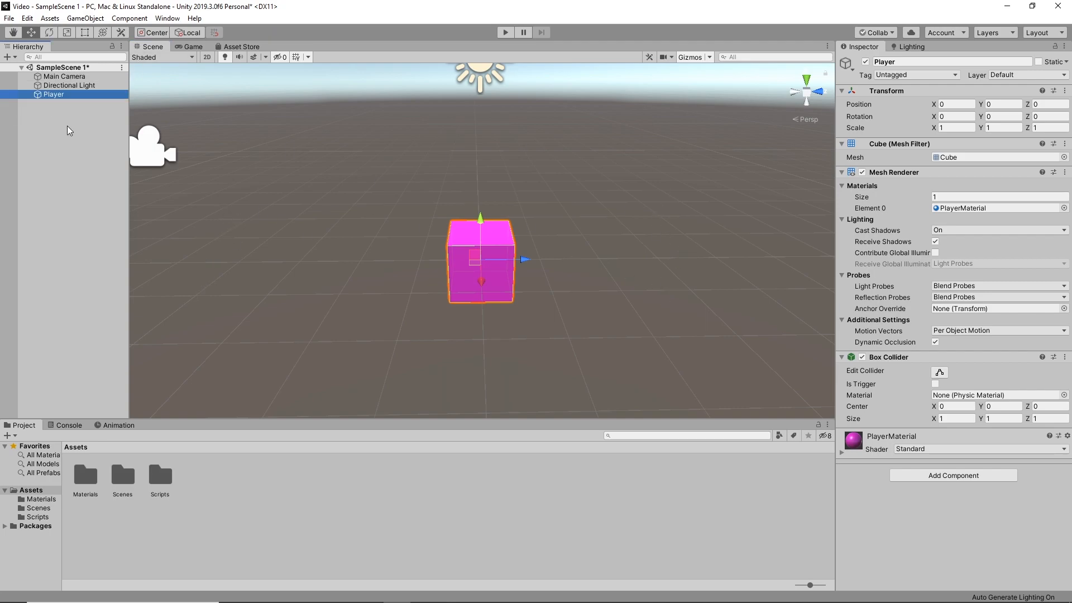
{"action": "right_click", "coordinate": [67, 126]}
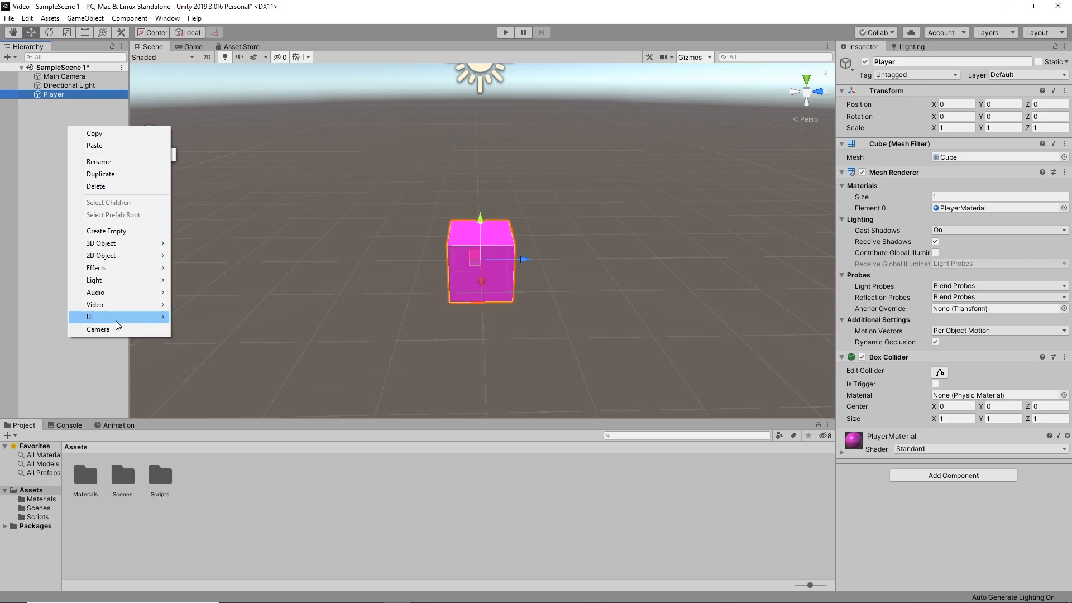
{"action": "mouse_move", "coordinate": [115, 320]}
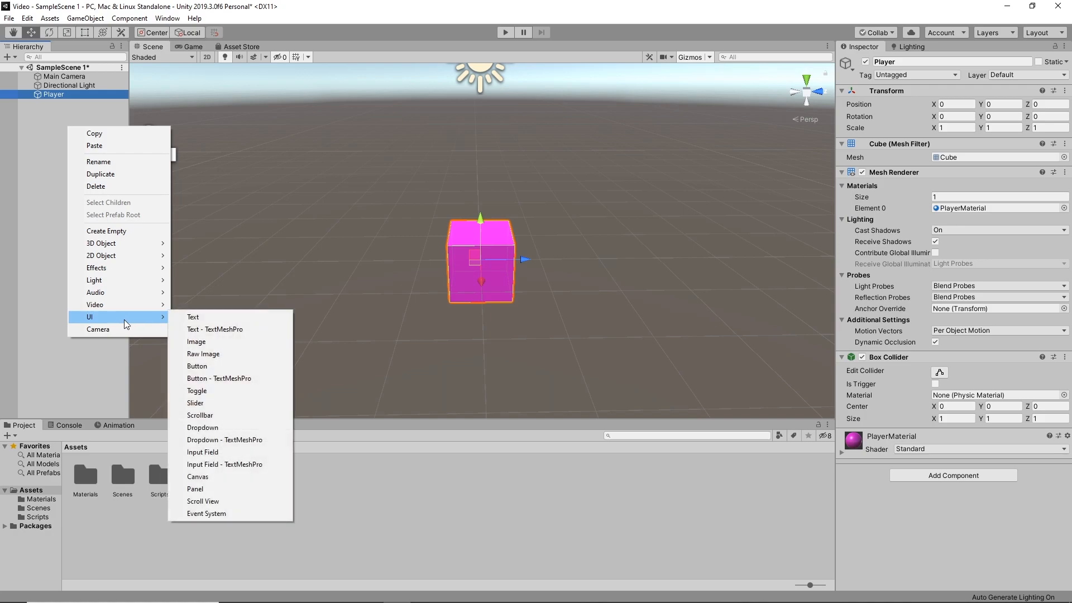
{"action": "left_click", "coordinate": [215, 320]}
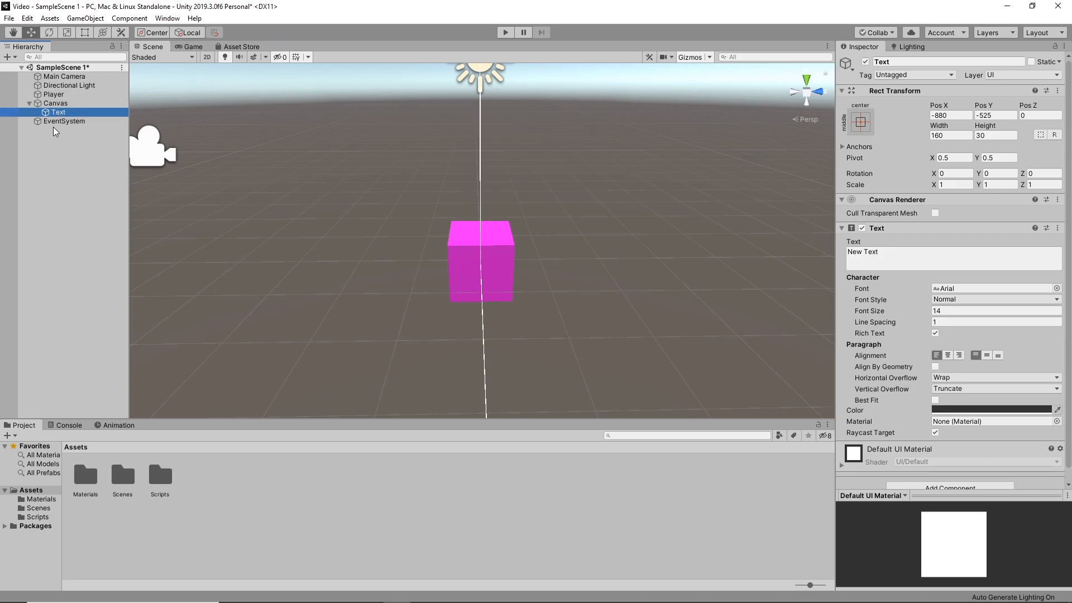
Examine the new Canvas in the 3D scene, selecting it and framing its full outline
{"action": "key", "text": "d"}
{"action": "right_click_drag", "start_coordinate": [433, 173], "coordinate": [268, 150]}
{"action": "key", "text": "s"}
{"action": "key", "text": "w"}
{"action": "right_click_drag", "start_coordinate": [380, 189], "coordinate": [379, 61]}
{"action": "left_click", "coordinate": [49, 100]}
{"action": "key", "text": "f"}
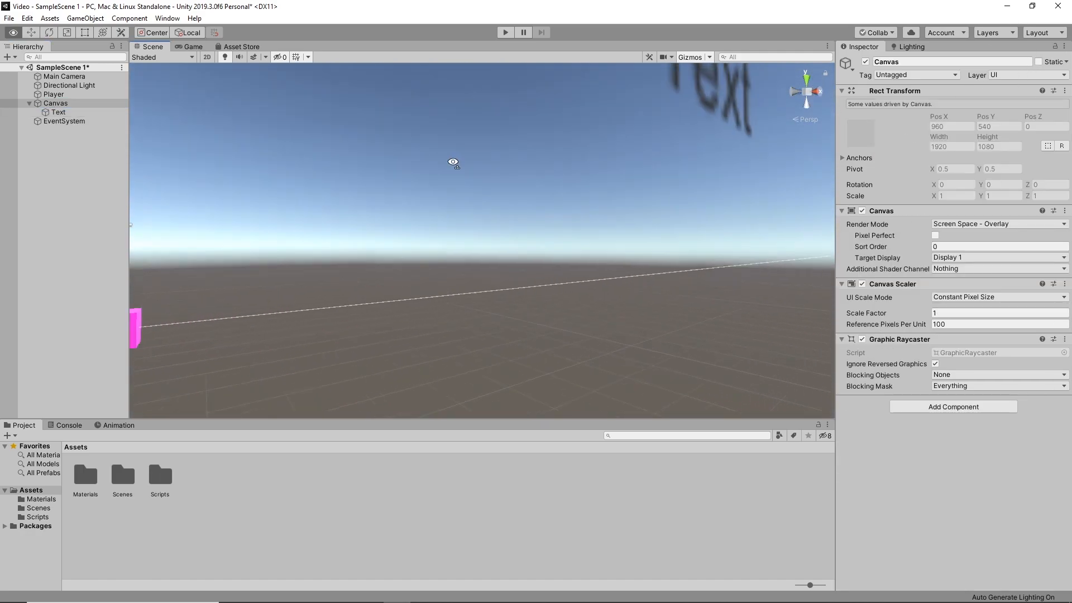
{"action": "key", "text": "f"}
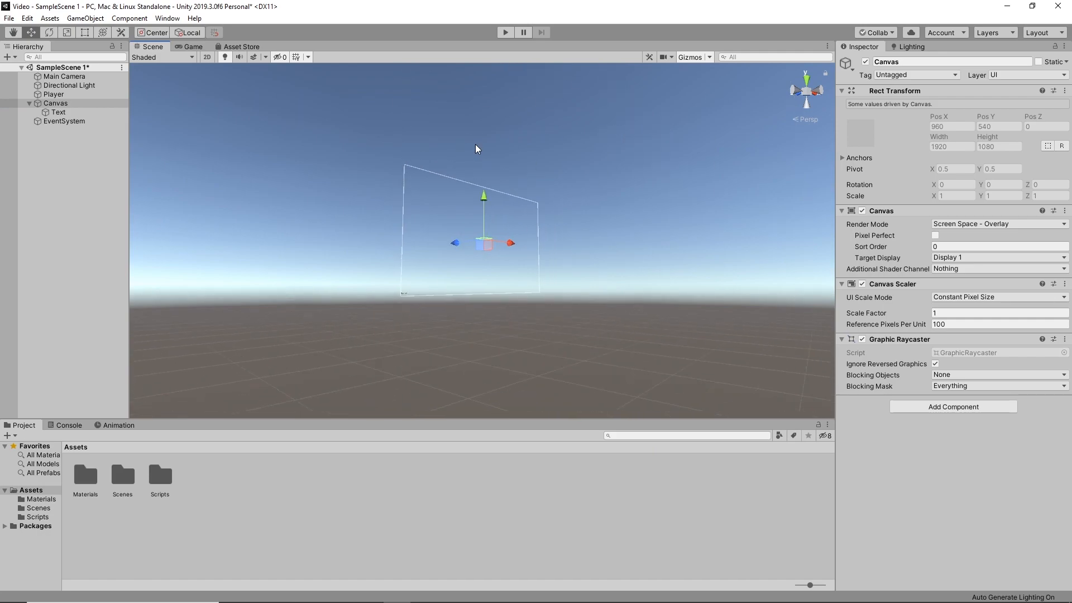
{"action": "right_click_drag", "start_coordinate": [518, 175], "coordinate": [488, 186]}
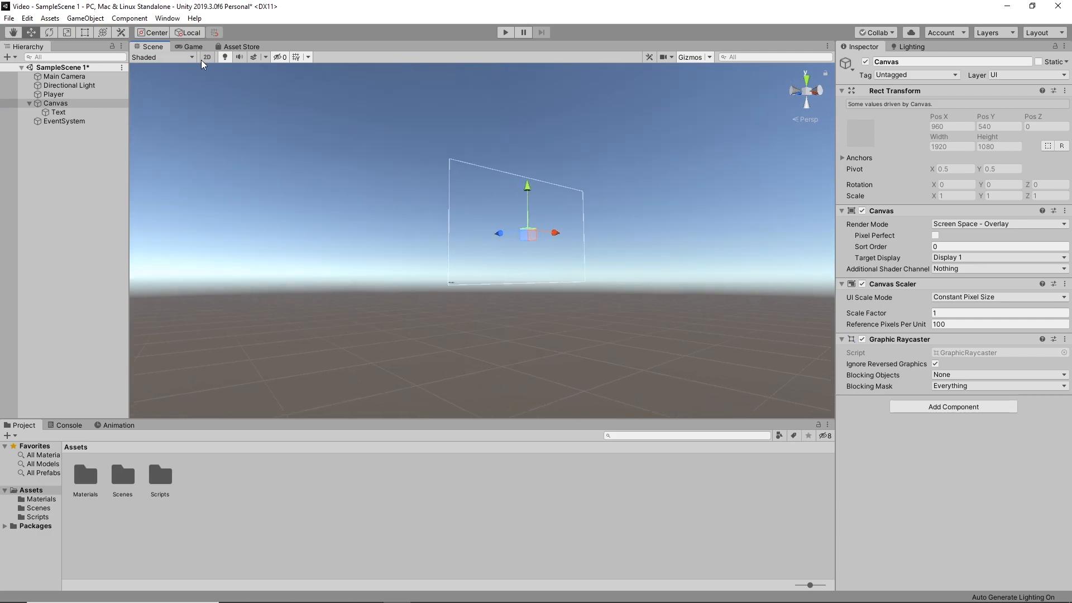
Switch the scene view to 2D with the Rect tool active and fit the whole Canvas in view
{"action": "left_click", "coordinate": [207, 57]}
{"action": "key", "text": "t"}
{"action": "scroll", "coordinate": [545, 226], "scroll_direction": "up", "scroll_amount": 4}
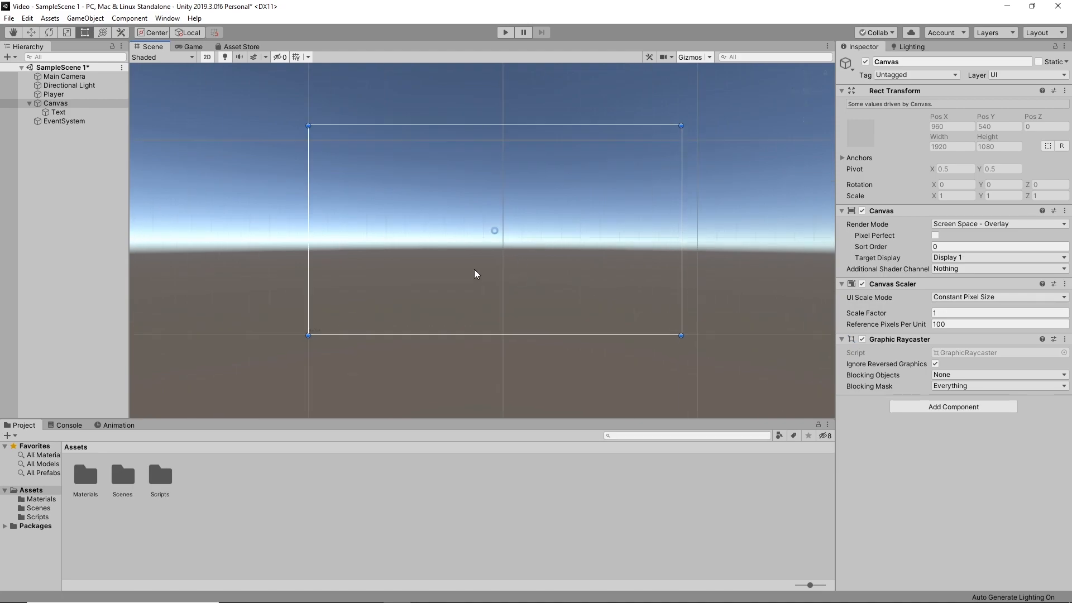
{"action": "scroll", "coordinate": [508, 259], "scroll_direction": "up", "scroll_amount": 2}
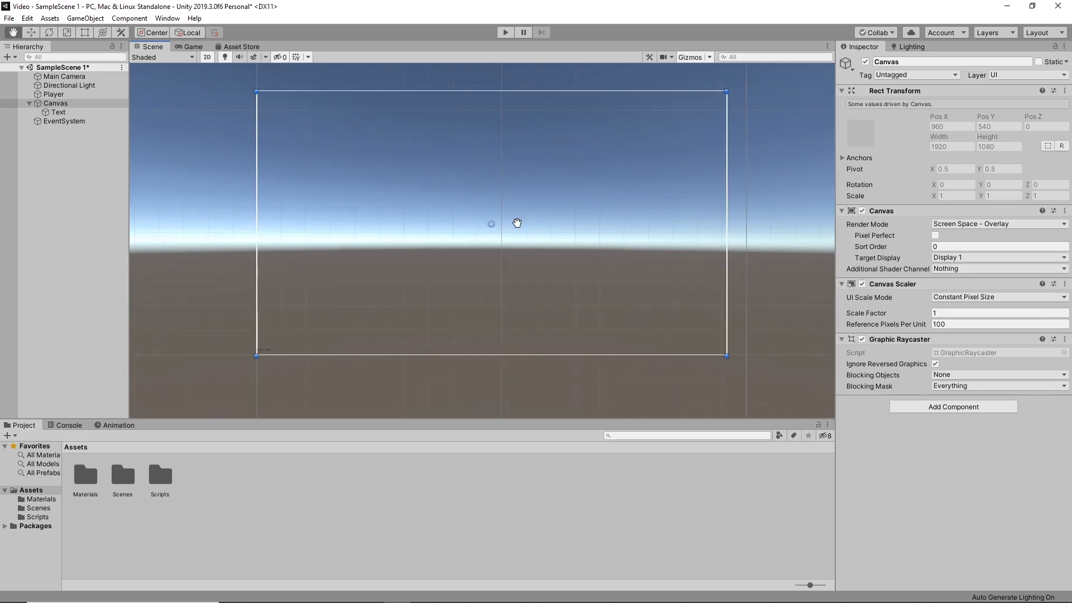
{"action": "middle_click_drag", "start_coordinate": [514, 220], "coordinate": [478, 299]}
Rename the Text object under the Canvas as Choose
{"action": "right_click", "coordinate": [68, 113]}
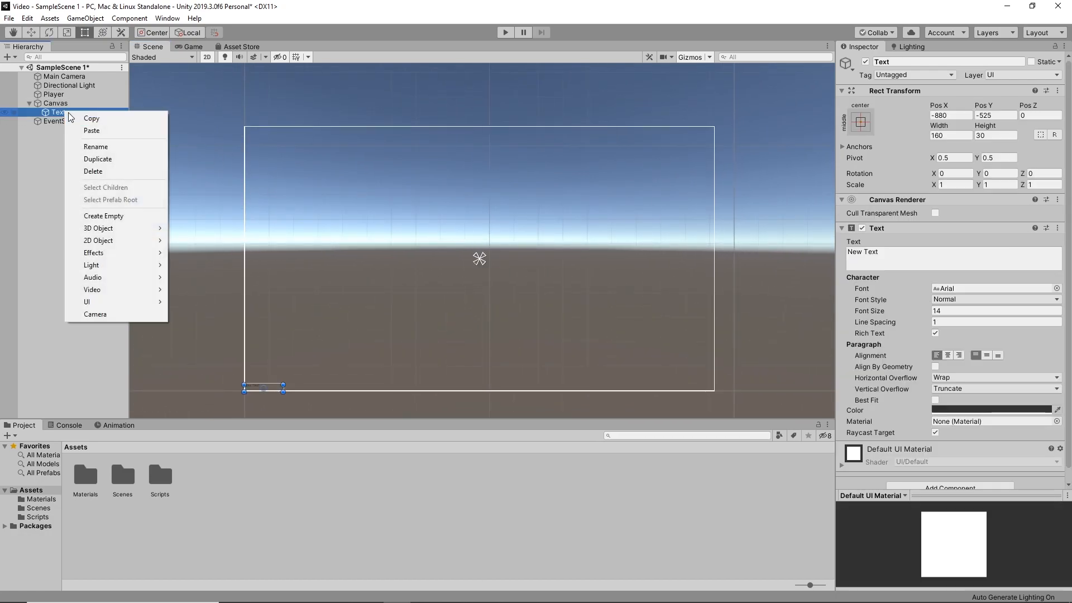
{"action": "left_click", "coordinate": [110, 149]}
{"action": "type", "text": "Choose"}
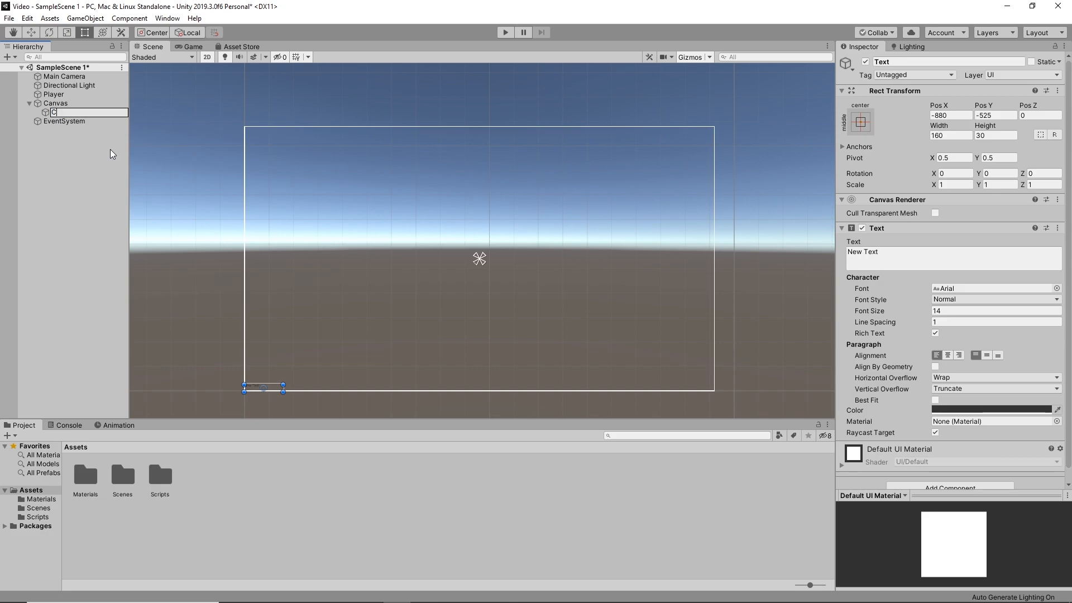
{"action": "key", "text": "Return"}
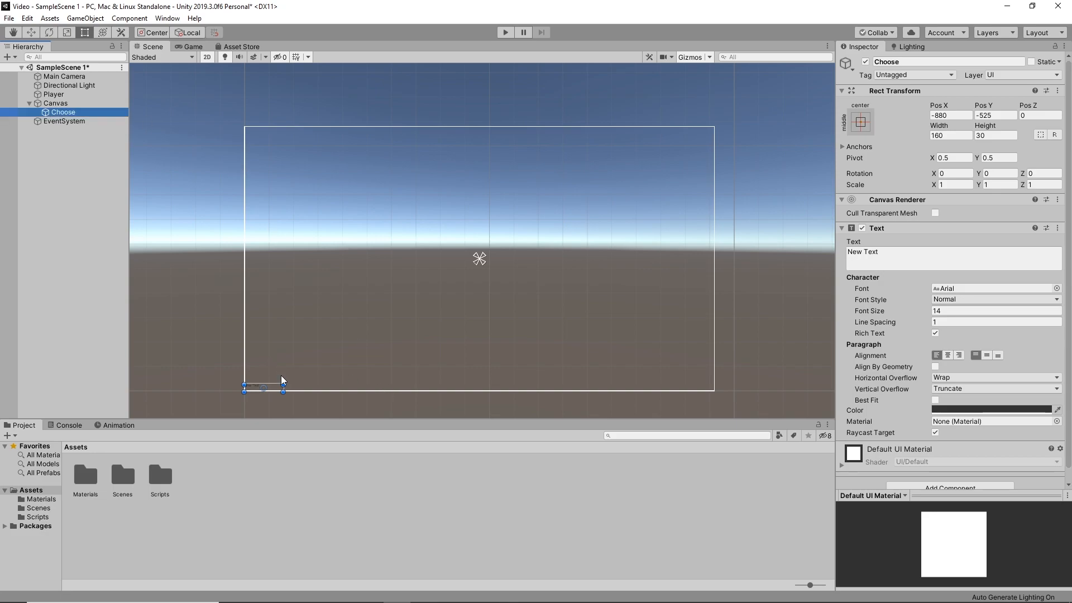
Enlarge the Choose text box to about 1094 by 172 and place it near the Canvas's upper edge at about X 0, Y 397
{"action": "left_click_drag", "start_coordinate": [272, 388], "coordinate": [613, 163]}
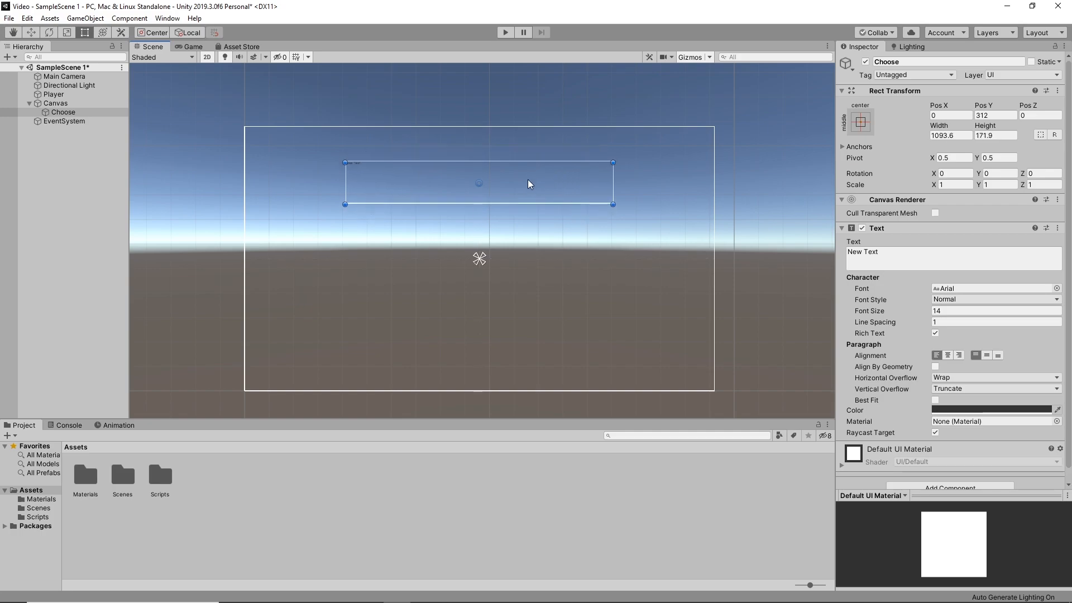
{"action": "left_click_drag", "start_coordinate": [528, 181], "coordinate": [531, 156]}
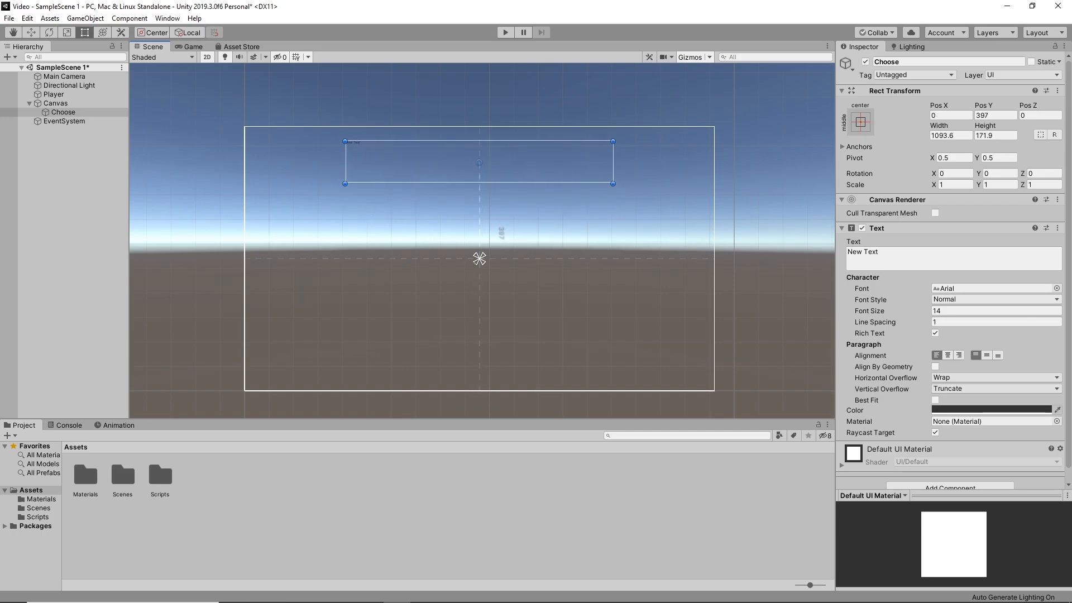
Replace the Choose object's text with "Choose The Color"
{"action": "left_click", "coordinate": [893, 254]}
{"action": "key", "text": "BackSpace"}
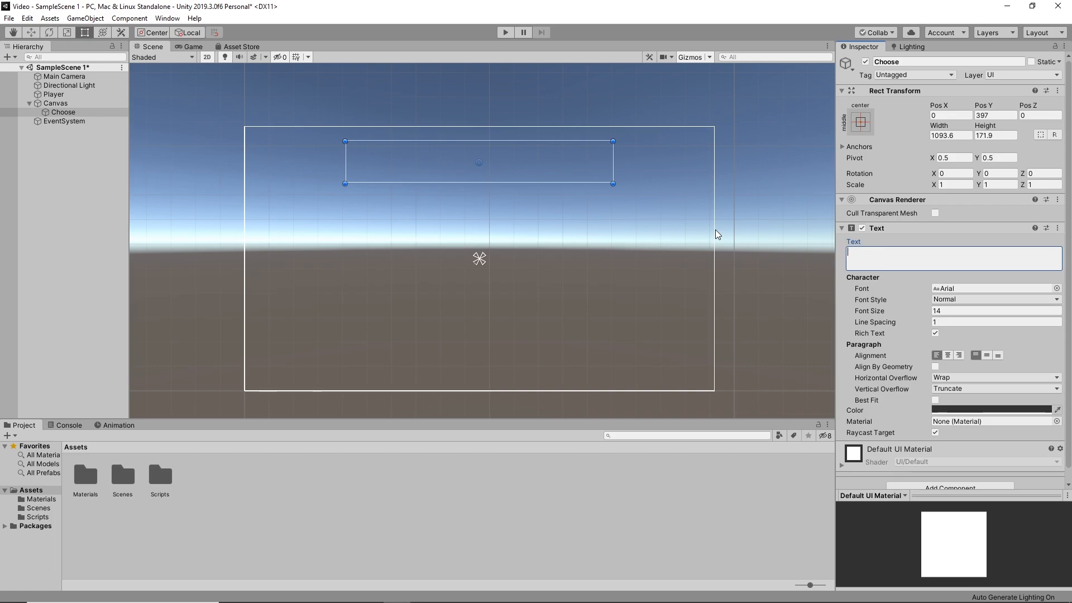
{"action": "type", "text": "Choose The Color"}
{"action": "key", "text": "Return"}
Set the font size of the Choose text to 100
{"action": "left_click", "coordinate": [894, 310]}
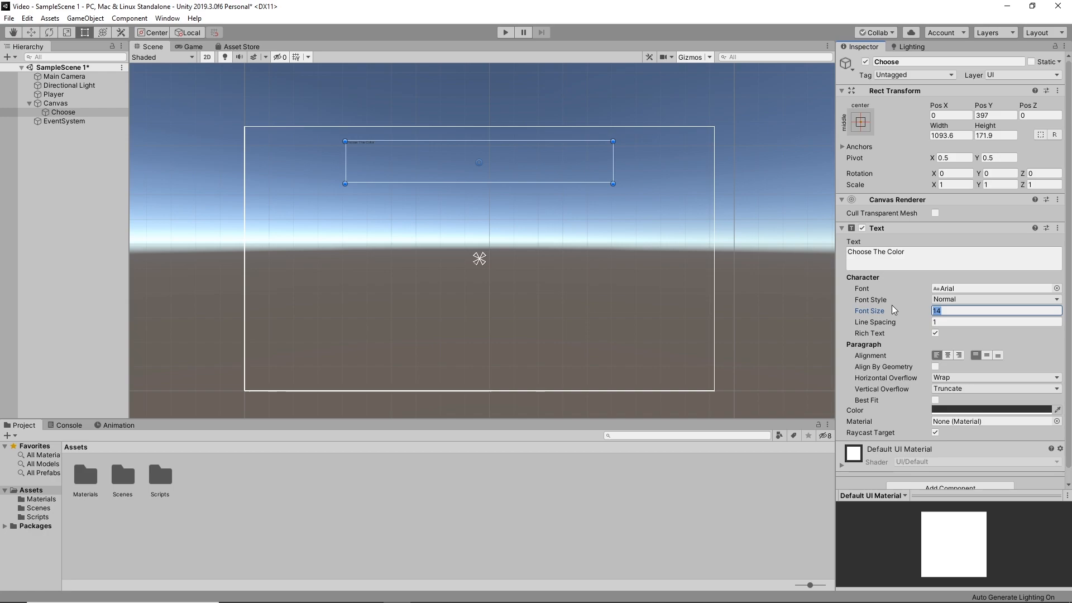
{"action": "type", "text": "30"}
{"action": "left_click_drag", "start_coordinate": [867, 310], "coordinate": [911, 324]}
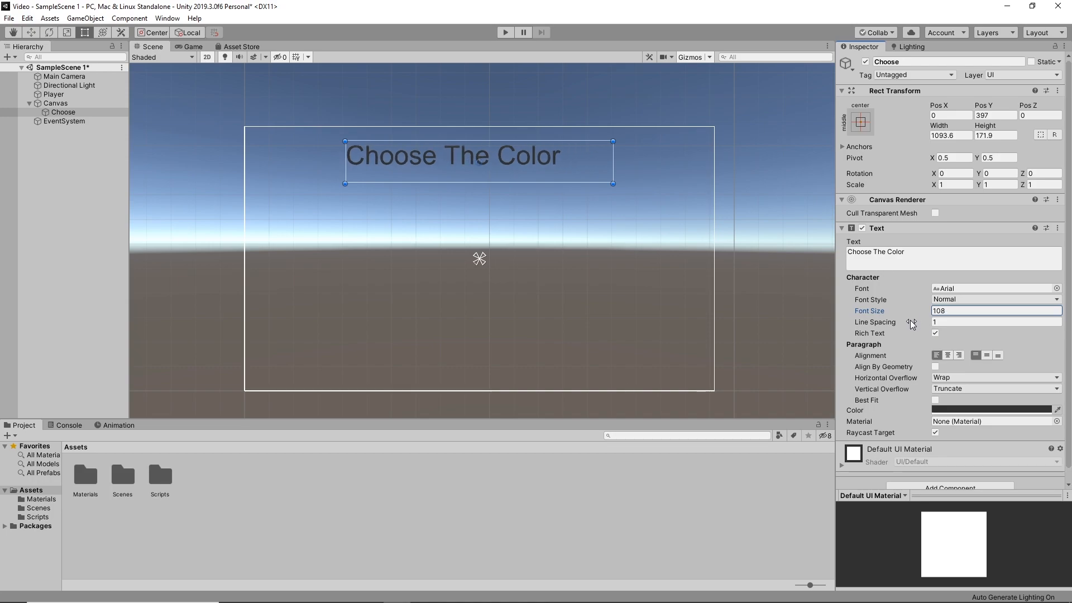
{"action": "left_click", "coordinate": [957, 312]}
{"action": "type", "text": "100"}
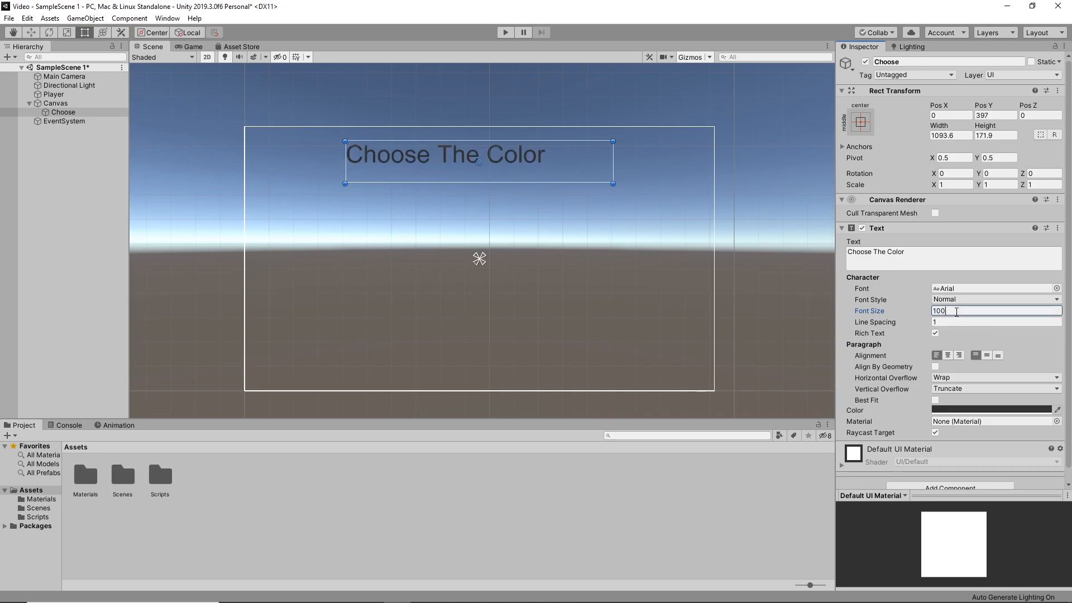
Try the alignment options on the Choose text and centre it horizontally and vertically in its box
{"action": "left_click", "coordinate": [947, 356]}
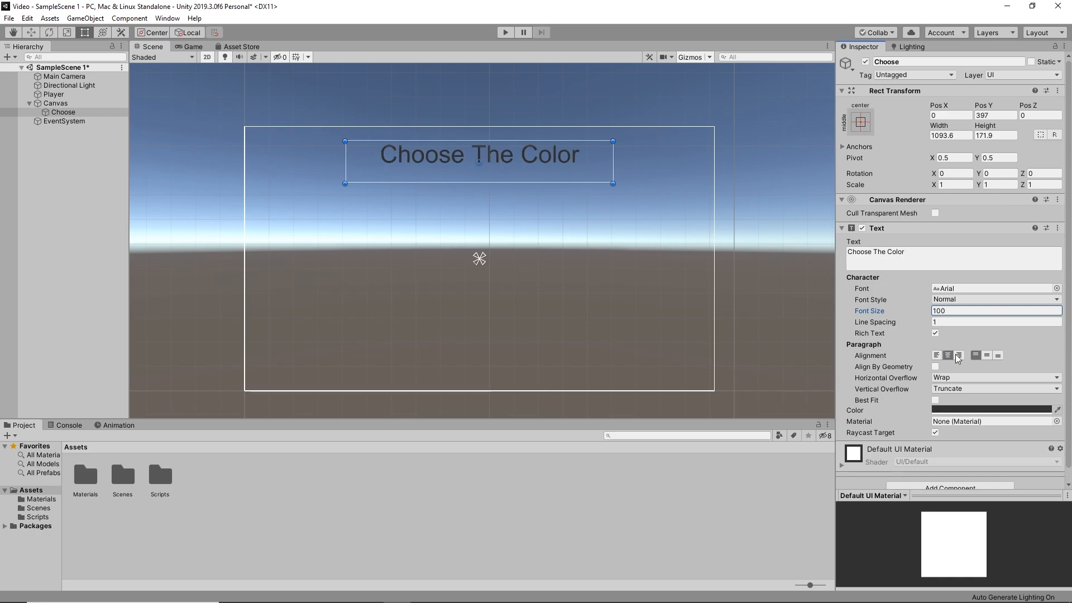
{"action": "left_click", "coordinate": [959, 356]}
{"action": "left_click", "coordinate": [949, 356]}
{"action": "left_click", "coordinate": [987, 356]}
{"action": "left_click", "coordinate": [998, 355]}
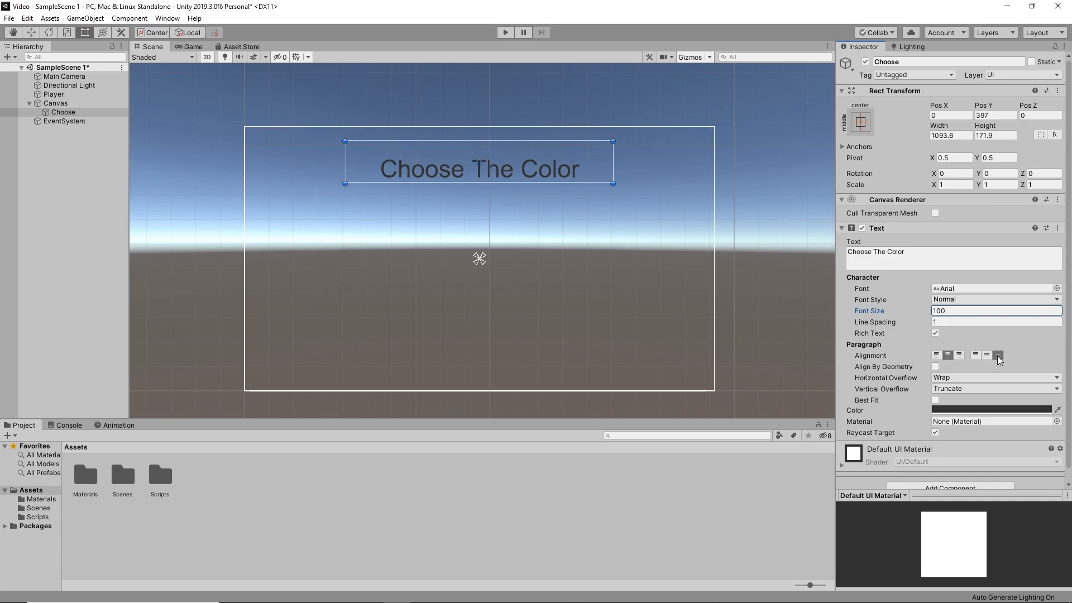
{"action": "left_click", "coordinate": [987, 355]}
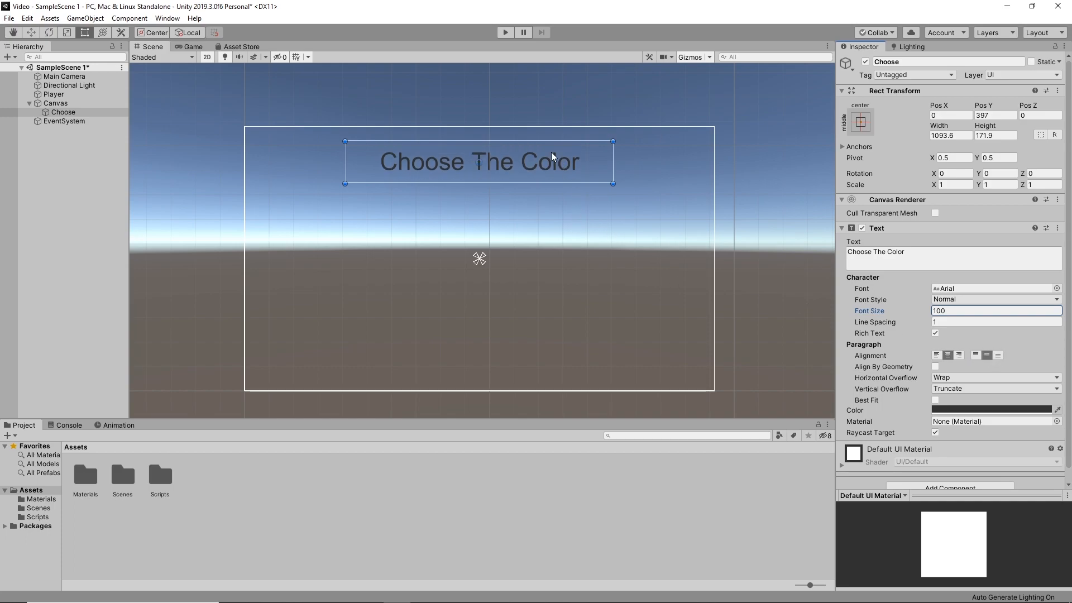
Check how the heading text looks in the Game view and return to the Scene view
{"action": "left_click", "coordinate": [189, 47]}
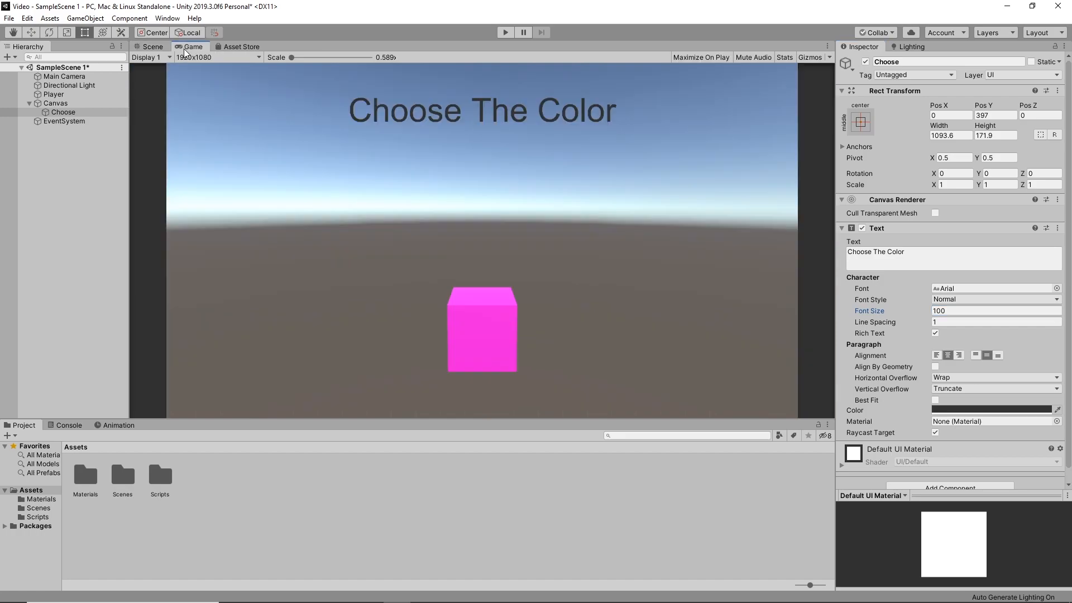
{"action": "left_click", "coordinate": [139, 49]}
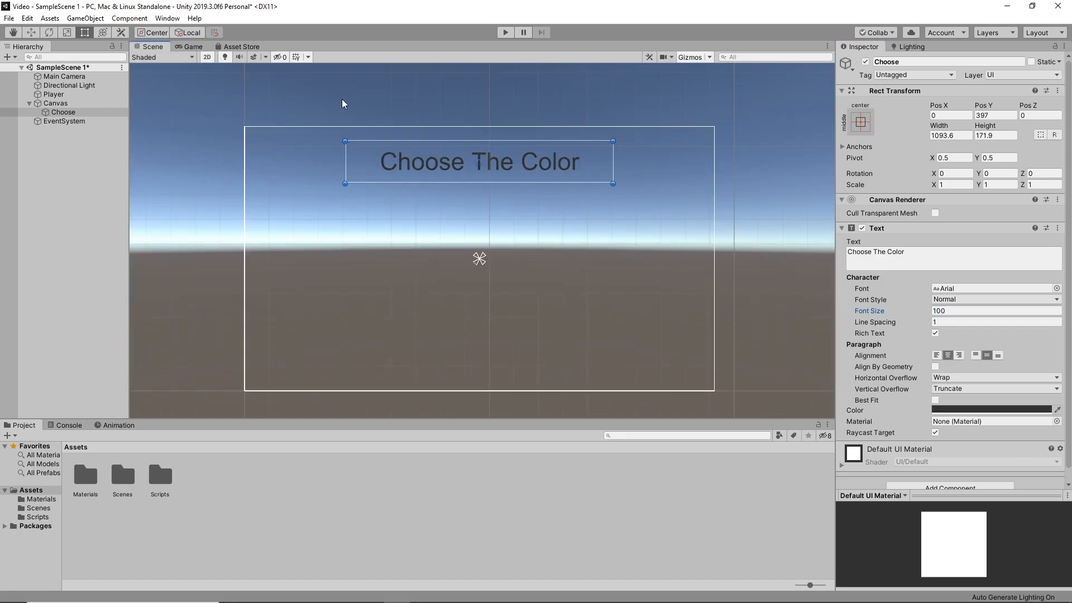
{"action": "left_click", "coordinate": [190, 47]}
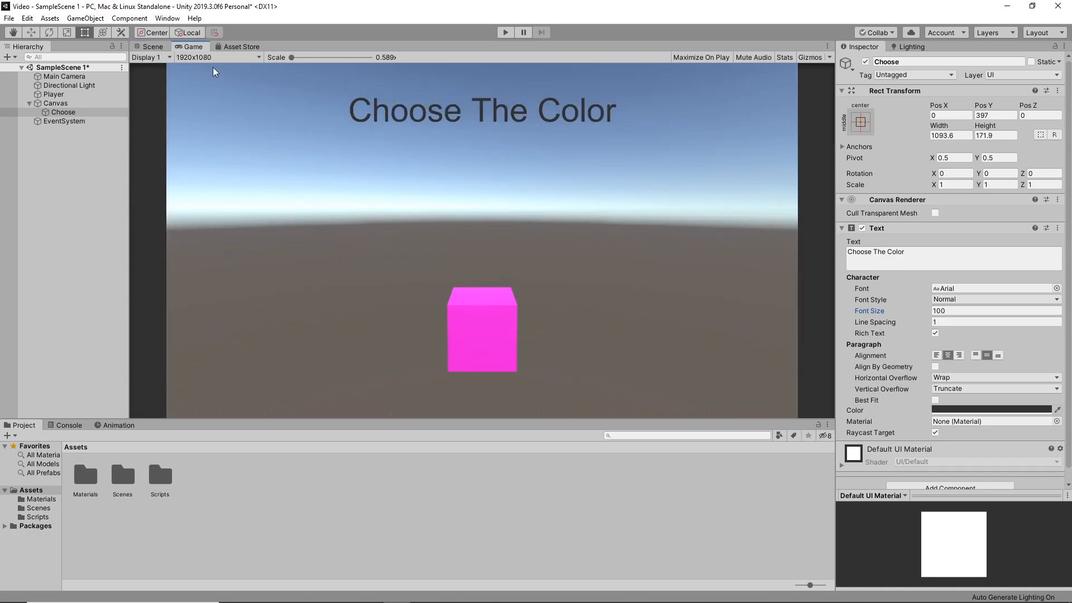
{"action": "left_click", "coordinate": [148, 47]}
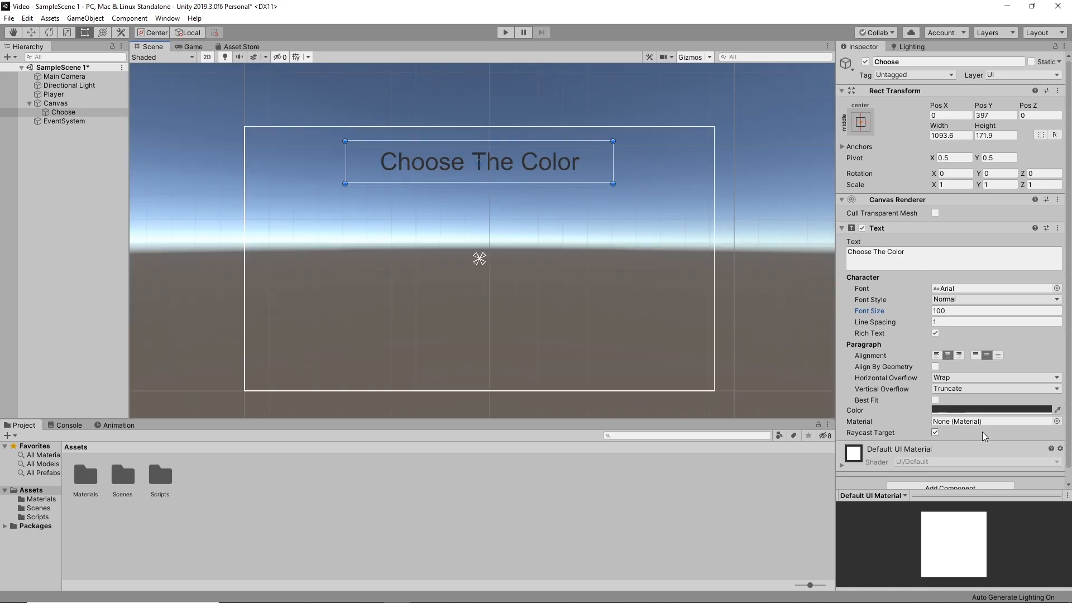
Change the colour of the Choose text to white
{"action": "left_click", "coordinate": [981, 409]}
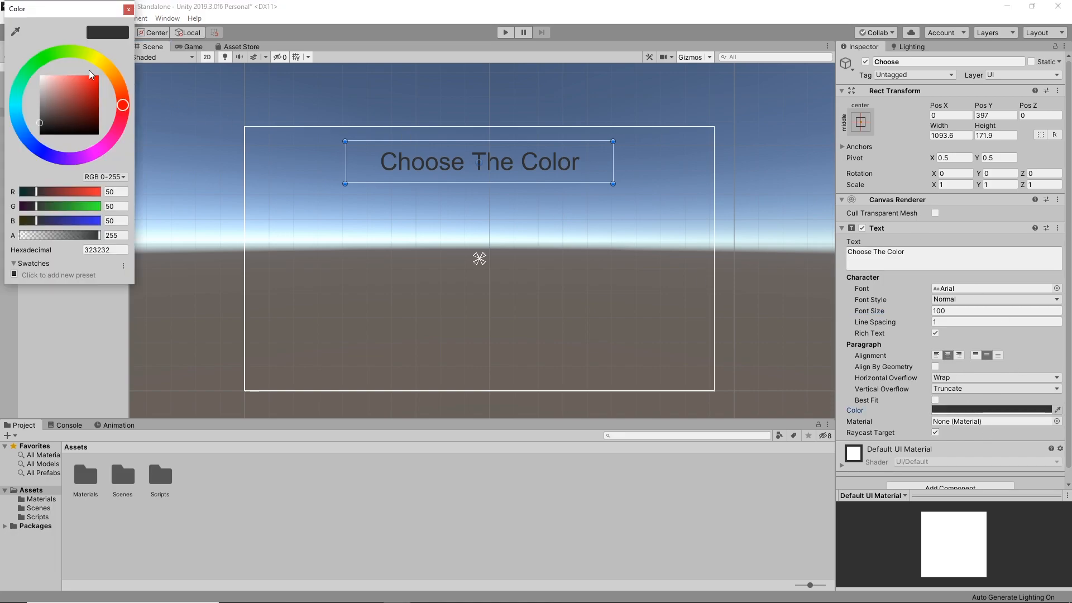
{"action": "left_click_drag", "start_coordinate": [90, 74], "coordinate": [40, 76]}
{"action": "left_click", "coordinate": [128, 10]}
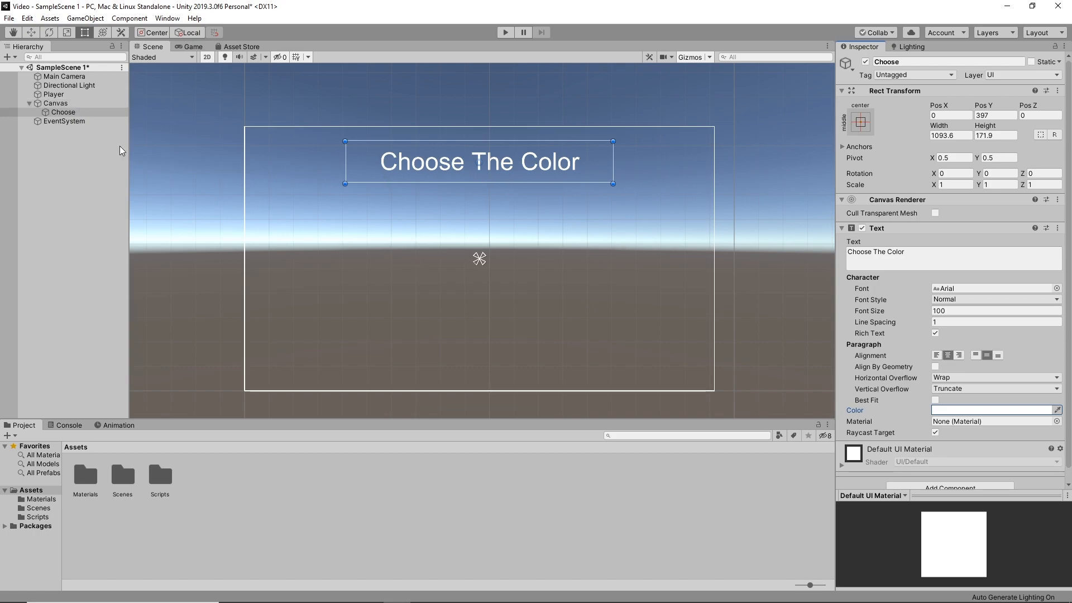
Add a UI Button as a child of the Canvas
{"action": "right_click", "coordinate": [41, 102]}
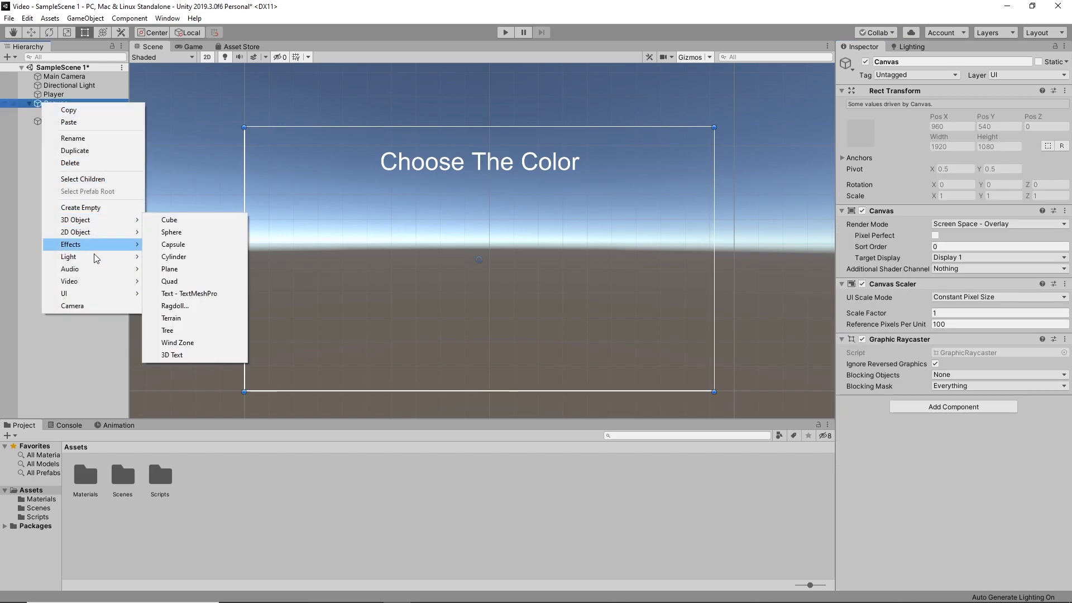
{"action": "mouse_move", "coordinate": [77, 293]}
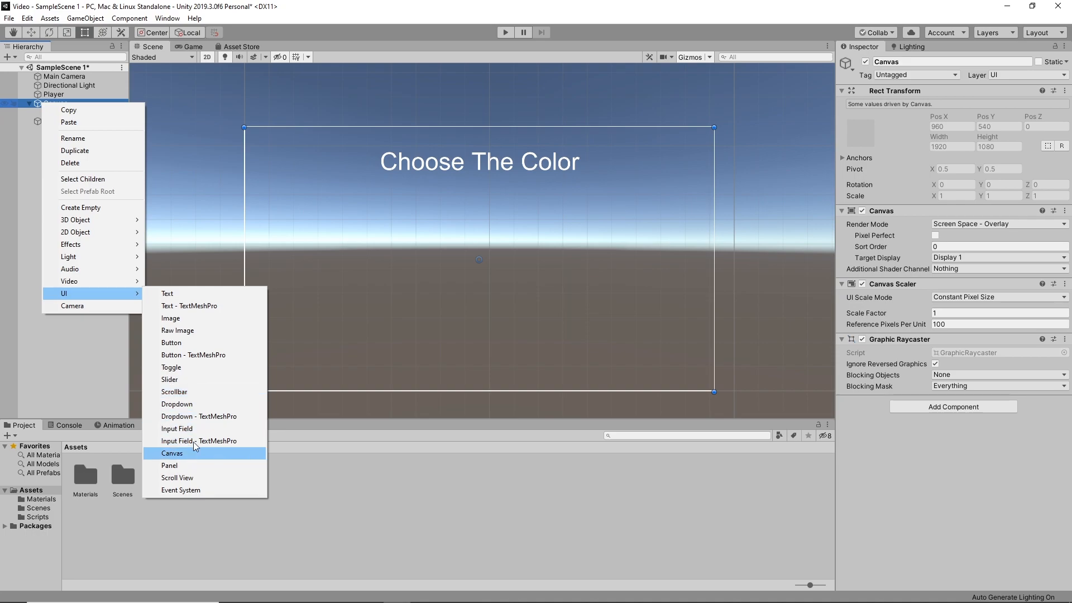
{"action": "left_click", "coordinate": [189, 342]}
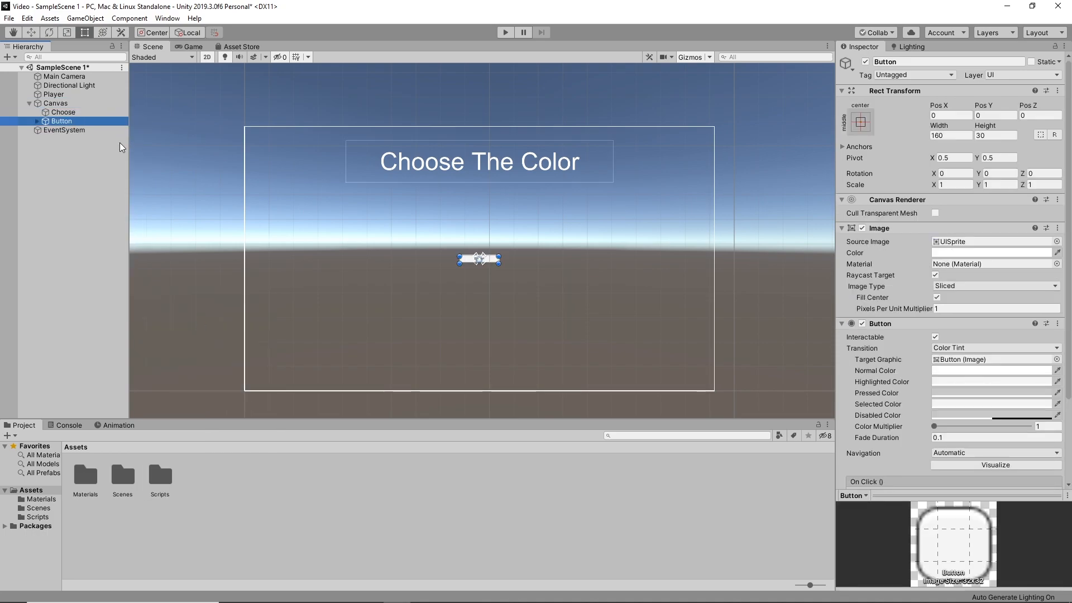
Rename the Button object under the Canvas as BlueButton
{"action": "right_click", "coordinate": [61, 121]}
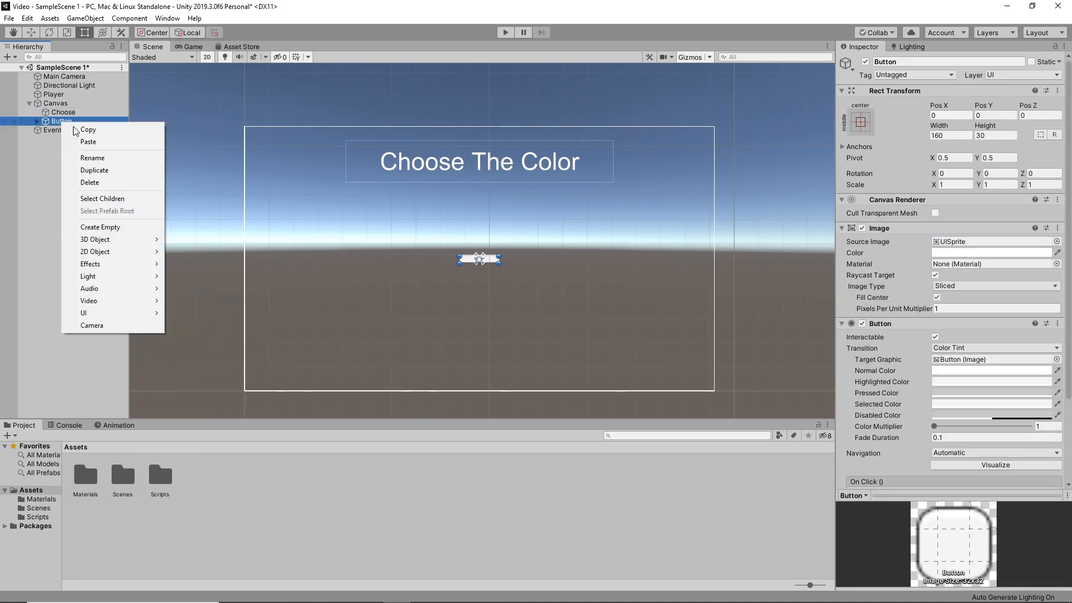
{"action": "left_click", "coordinate": [109, 158]}
{"action": "type", "text": "Blu"}
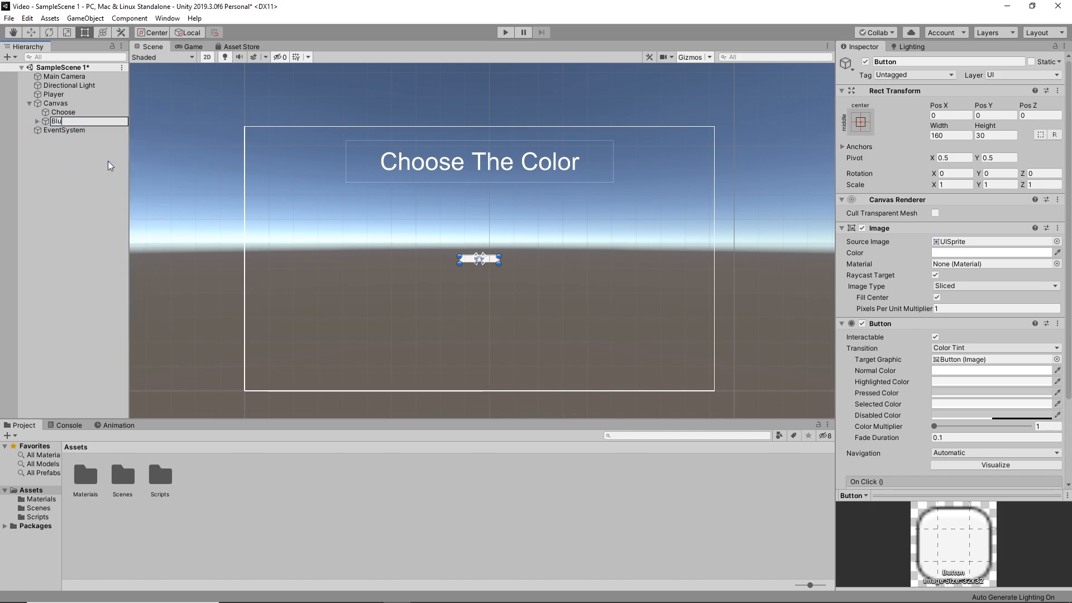
{"action": "type", "text": "eButton"}
{"action": "key", "text": "Return"}
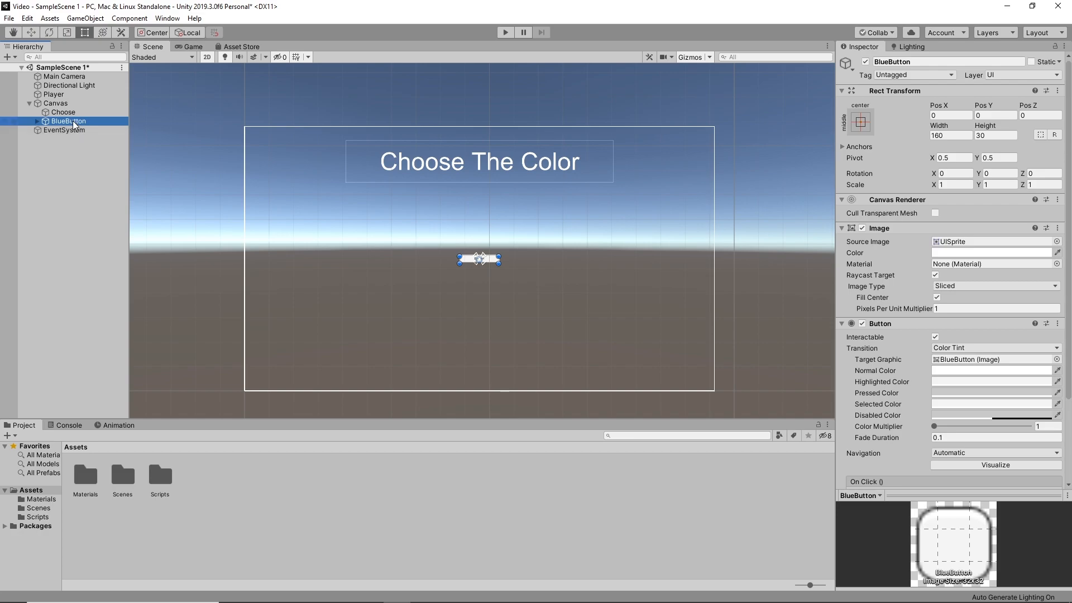
Resize BlueButton to 200 by 200 and place it just inside the canvas's left edge at mid-height, at about X -818
{"action": "left_click_drag", "start_coordinate": [497, 255], "coordinate": [506, 229]}
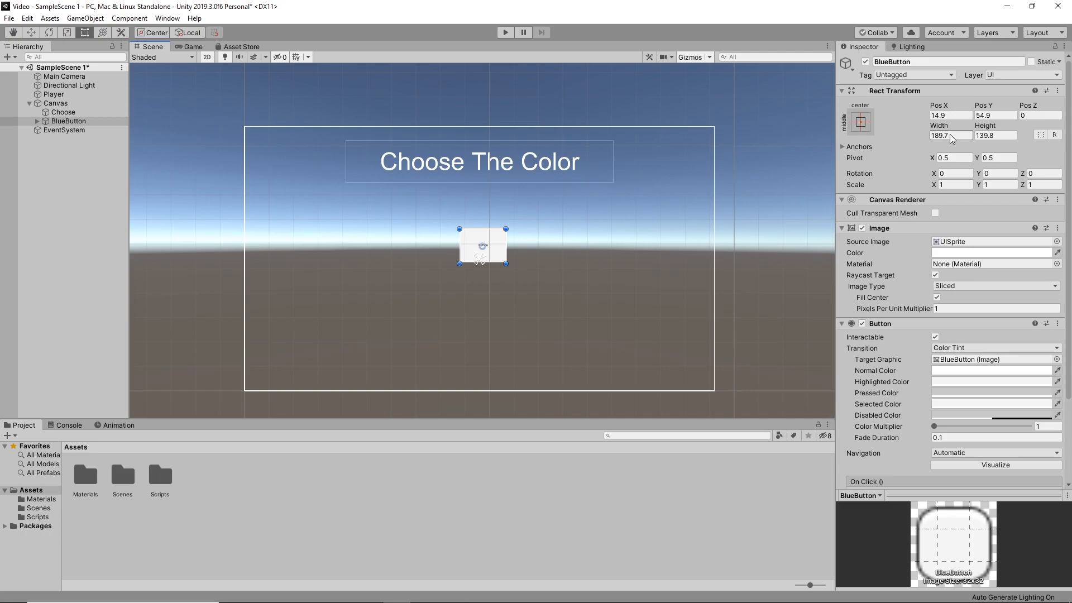
{"action": "left_click", "coordinate": [950, 135]}
{"action": "type", "text": "200"}
{"action": "left_click", "coordinate": [991, 135]}
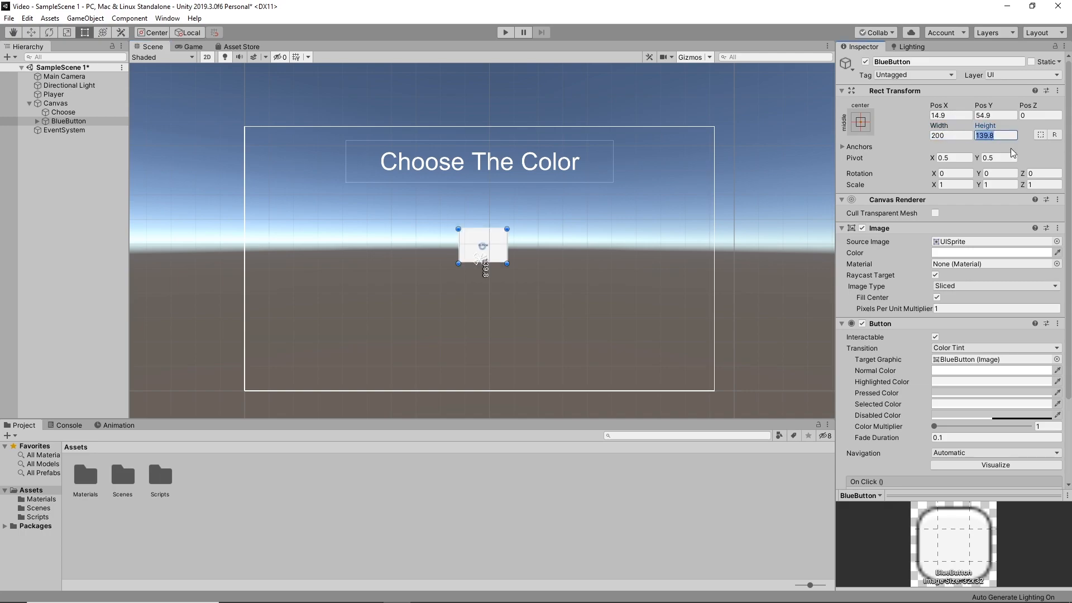
{"action": "type", "text": "200"}
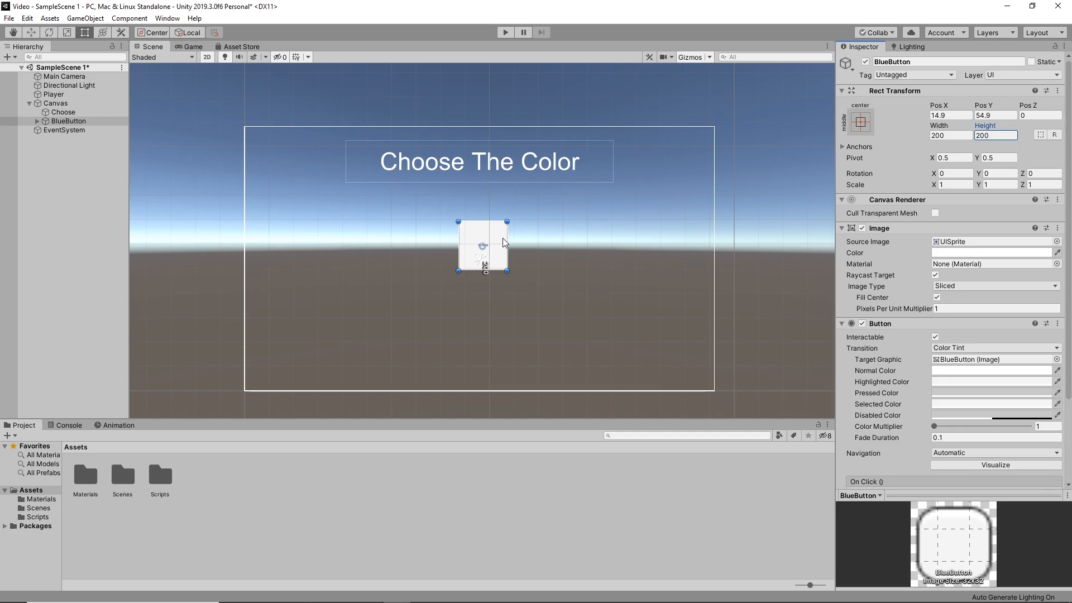
{"action": "left_click_drag", "start_coordinate": [504, 242], "coordinate": [296, 256]}
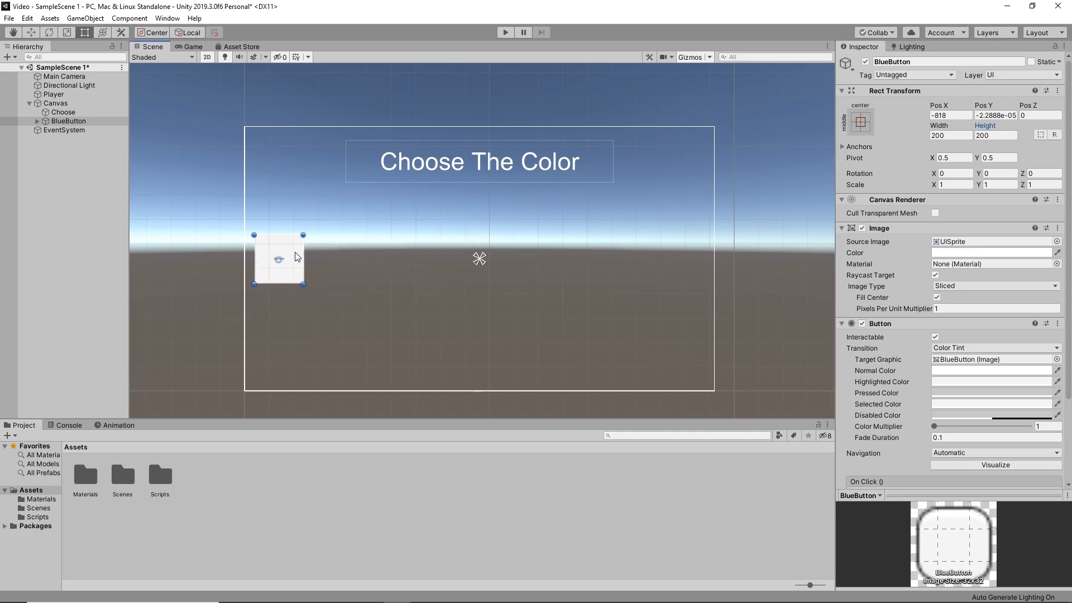
Change the label text of BlueButton to Blue and set its font size to 75
{"action": "left_click", "coordinate": [37, 121]}
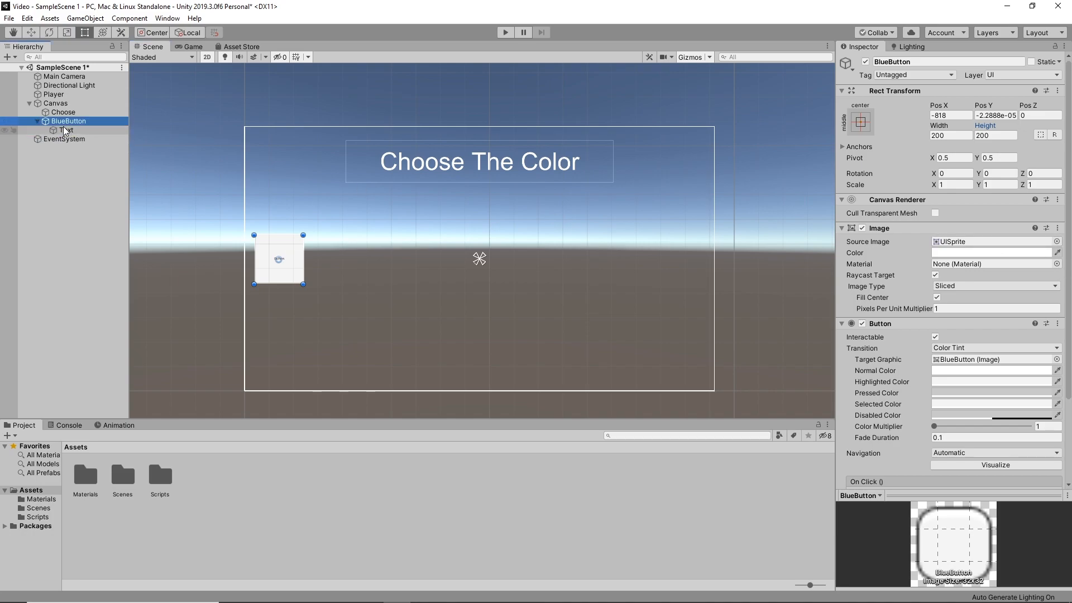
{"action": "left_click", "coordinate": [64, 130]}
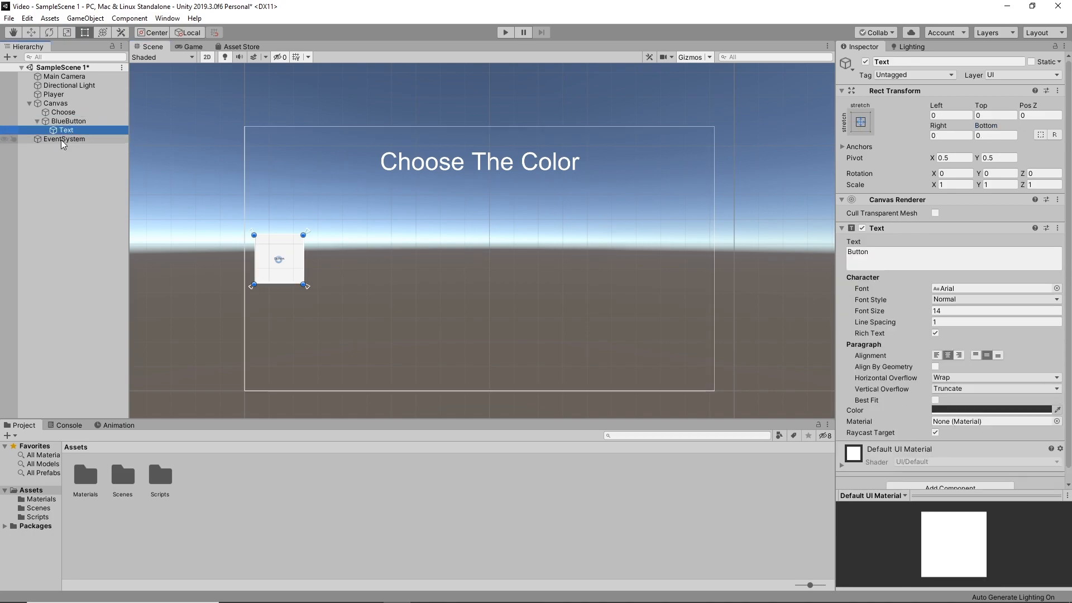
{"action": "left_click", "coordinate": [909, 258]}
{"action": "type", "text": "Blue"}
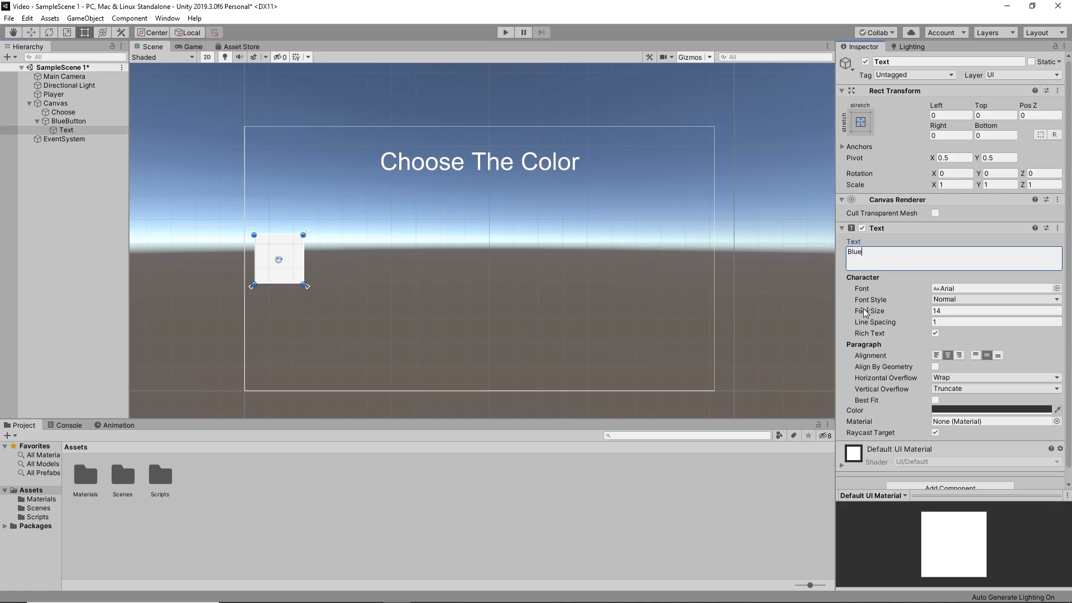
{"action": "left_click_drag", "start_coordinate": [863, 310], "coordinate": [904, 310]}
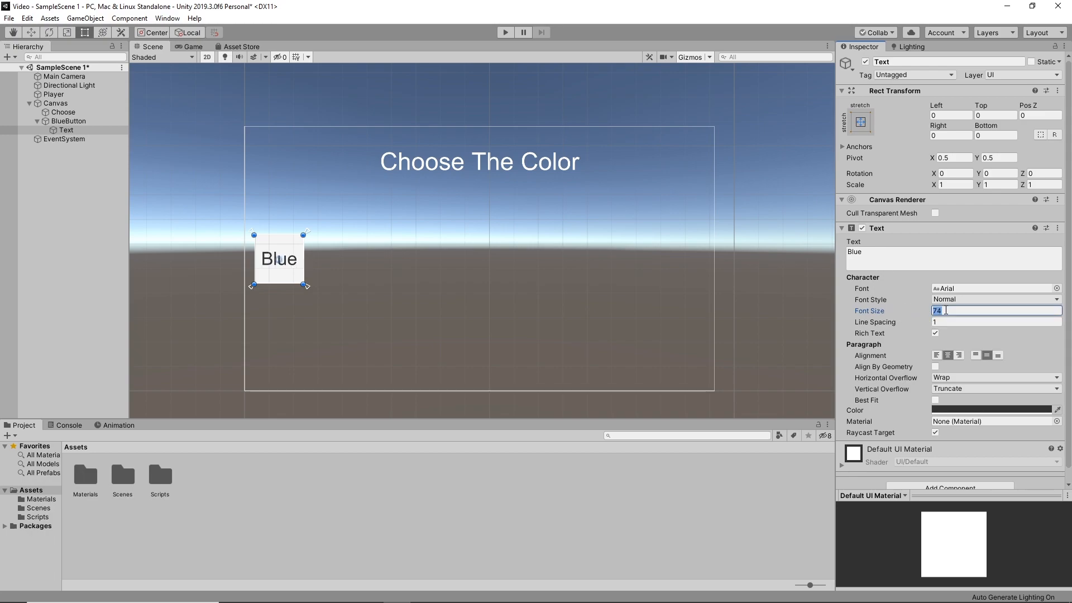
{"action": "type", "text": "5"}
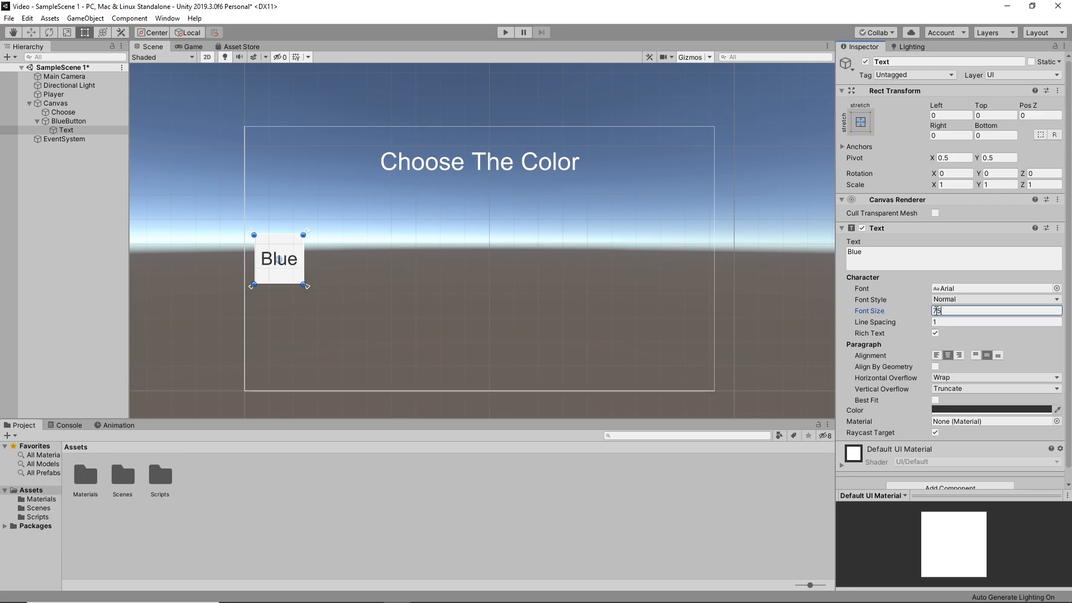
Set the Image colour of BlueButton to a bright, saturated blue
{"action": "left_click", "coordinate": [56, 120]}
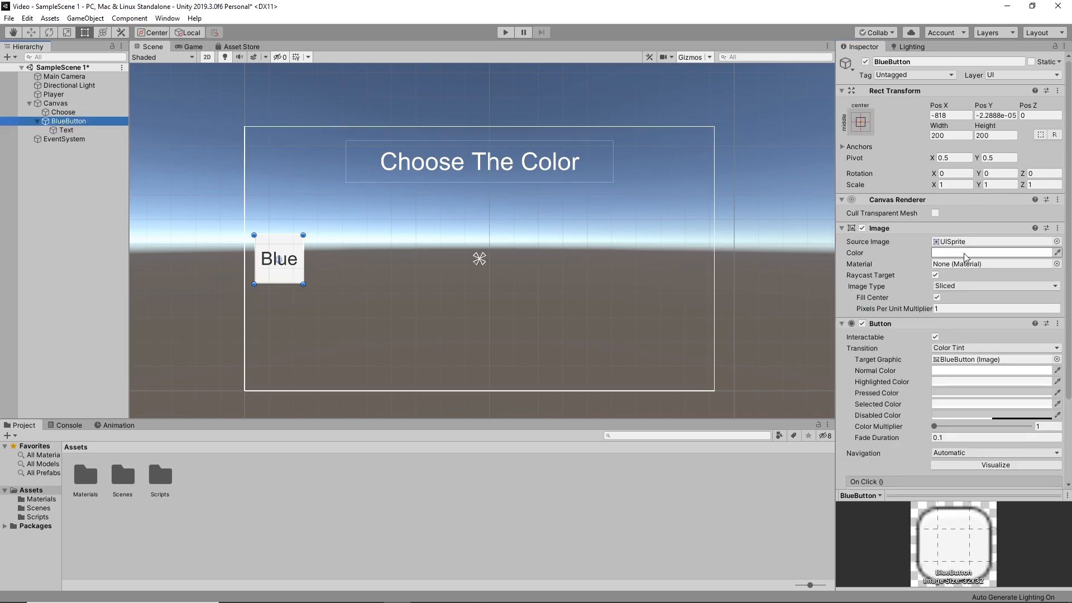
{"action": "left_click", "coordinate": [991, 253]}
{"action": "left_click", "coordinate": [33, 146]}
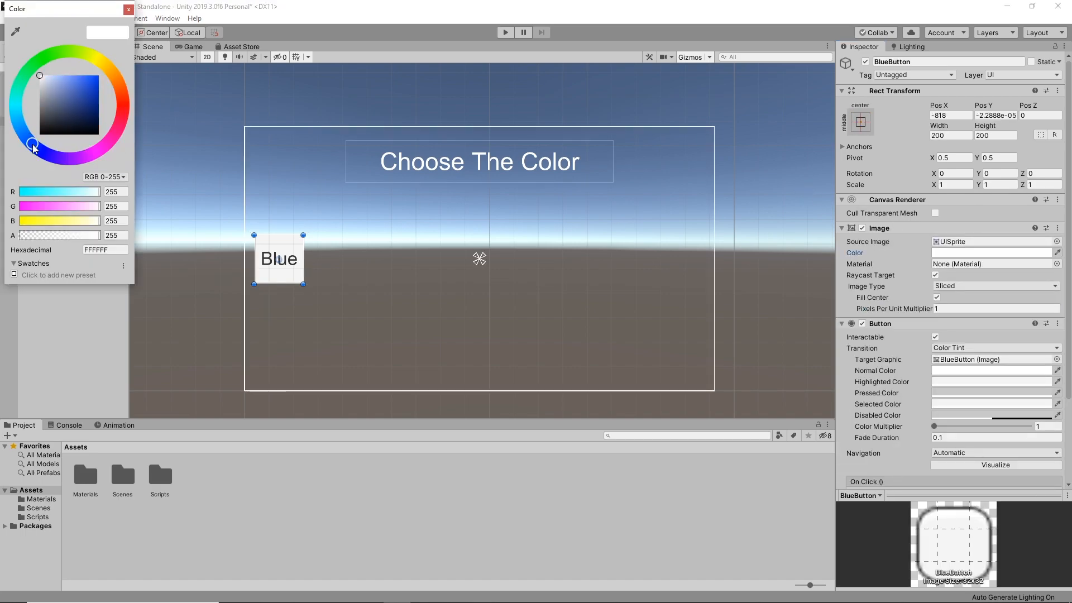
{"action": "left_click_drag", "start_coordinate": [67, 99], "coordinate": [158, 1]}
{"action": "left_click", "coordinate": [128, 10]}
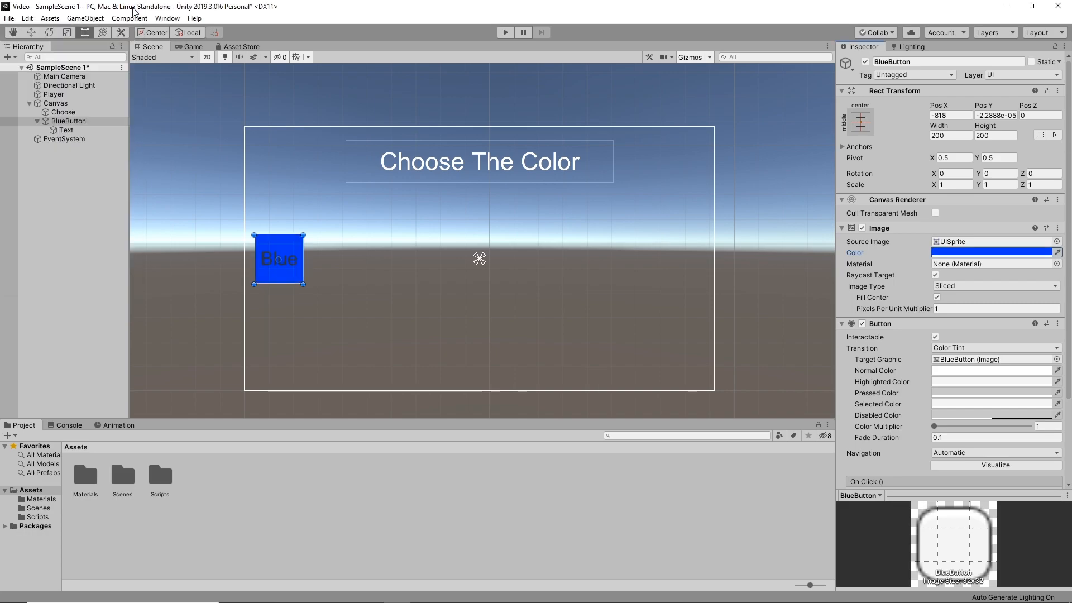
Change the colour of the Blue label text to white (FFFFFF)
{"action": "left_click", "coordinate": [82, 129]}
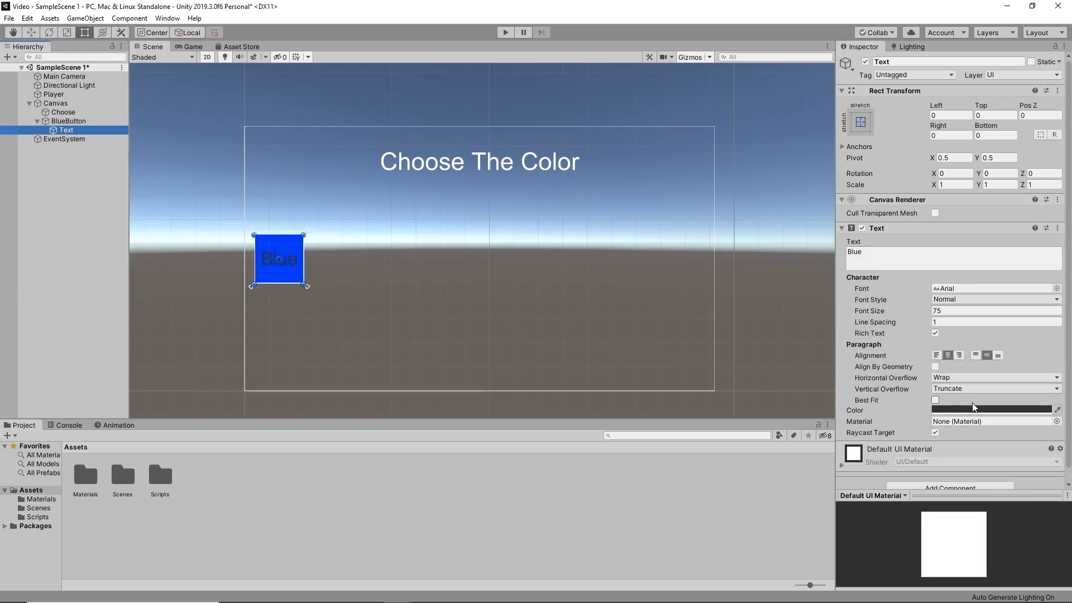
{"action": "left_click", "coordinate": [991, 409]}
{"action": "mouse_move", "coordinate": [53, 102]}
{"action": "left_mouse_down"}
{"action": "mouse_move", "coordinate": [58, 90]}
{"action": "mouse_move", "coordinate": [38, 74]}
{"action": "left_mouse_up"}
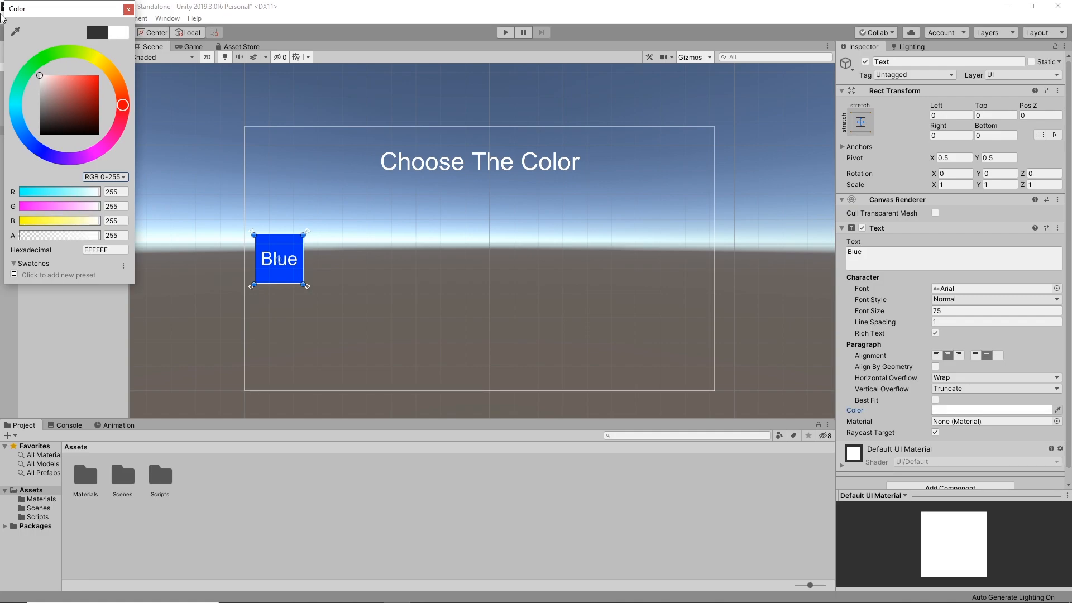
{"action": "left_click", "coordinate": [128, 10]}
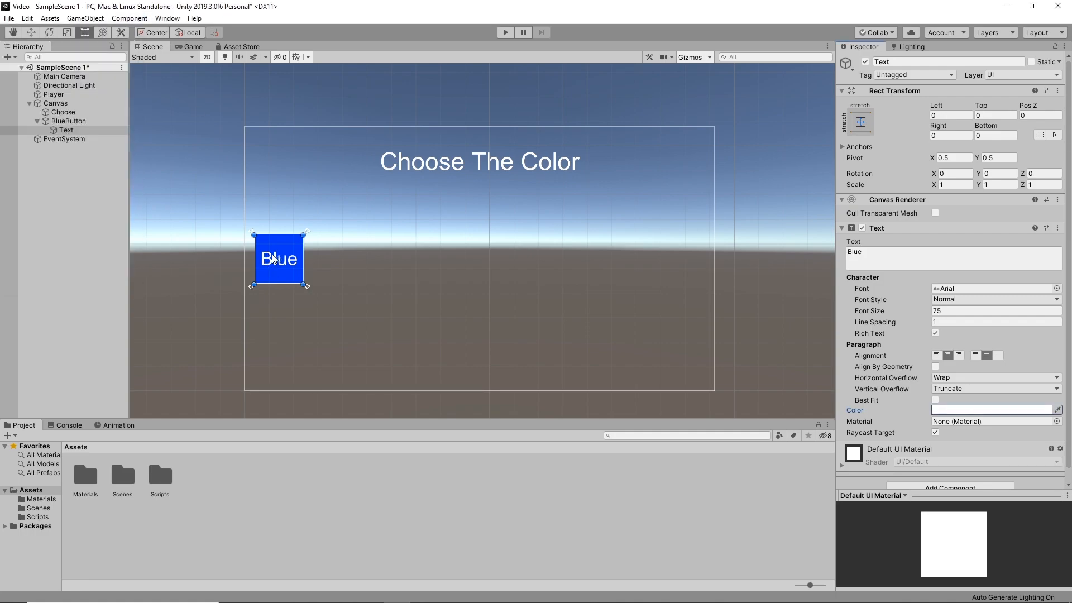
Duplicate BlueButton and move the copy straight across to the canvas's opposite edge, at about X 807
{"action": "left_click", "coordinate": [36, 122]}
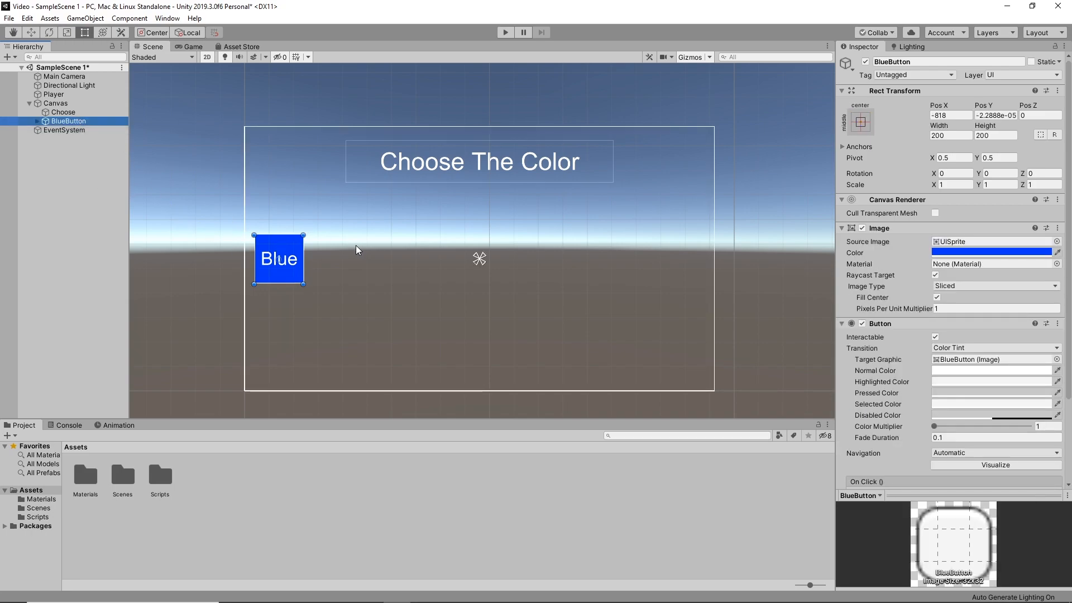
{"action": "key", "text": "ctrl+d"}
{"action": "left_click_drag", "start_coordinate": [292, 258], "coordinate": [692, 259]}
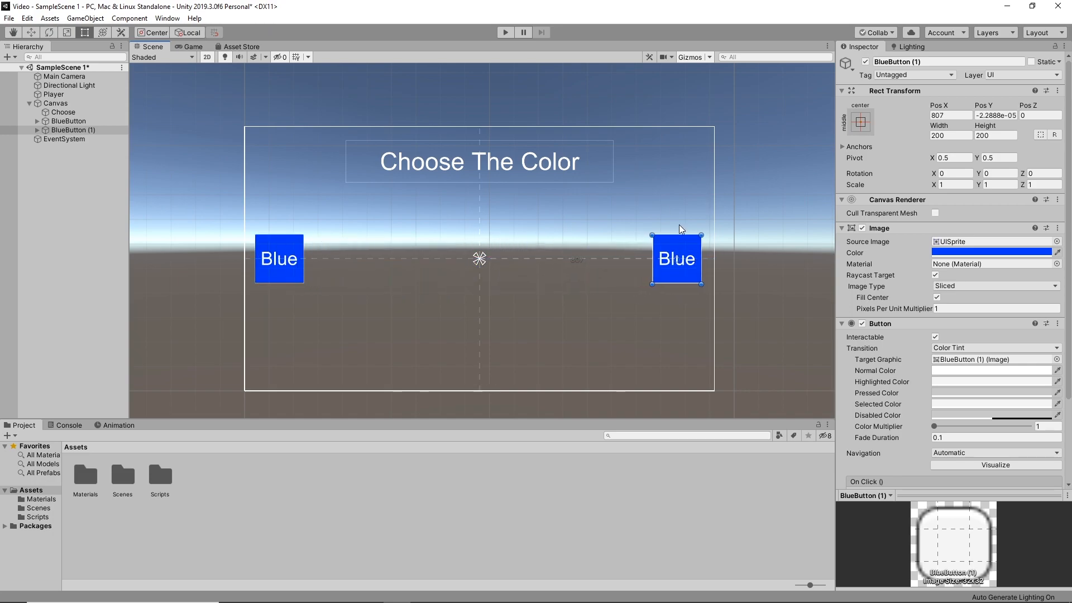
Rename the duplicated button as RedButton
{"action": "right_click", "coordinate": [76, 130]}
{"action": "left_click", "coordinate": [120, 163]}
{"action": "type", "text": "RedButton"}
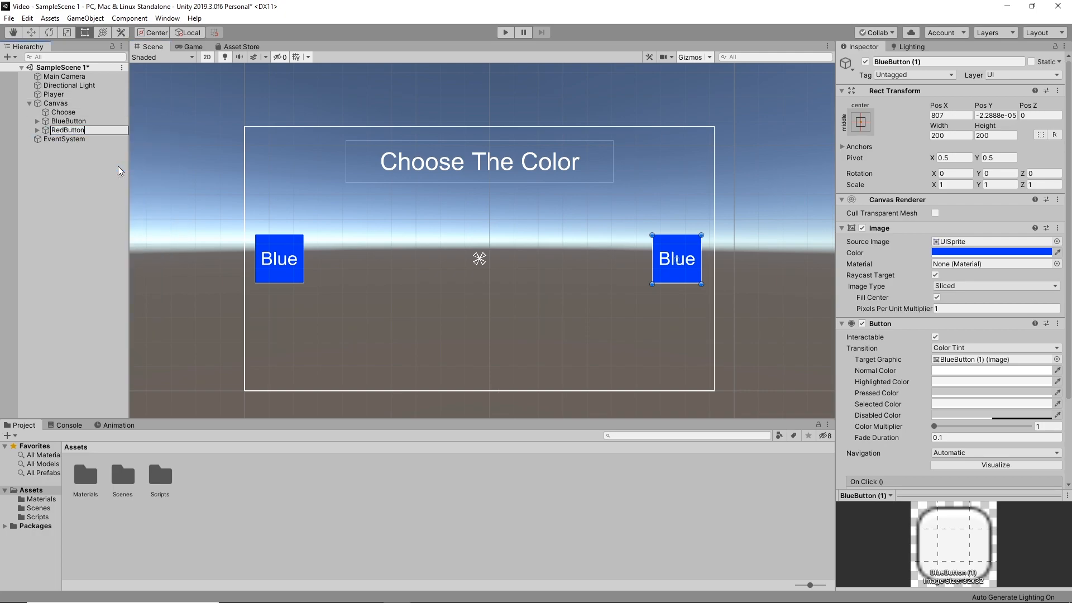
{"action": "key", "text": "Return"}
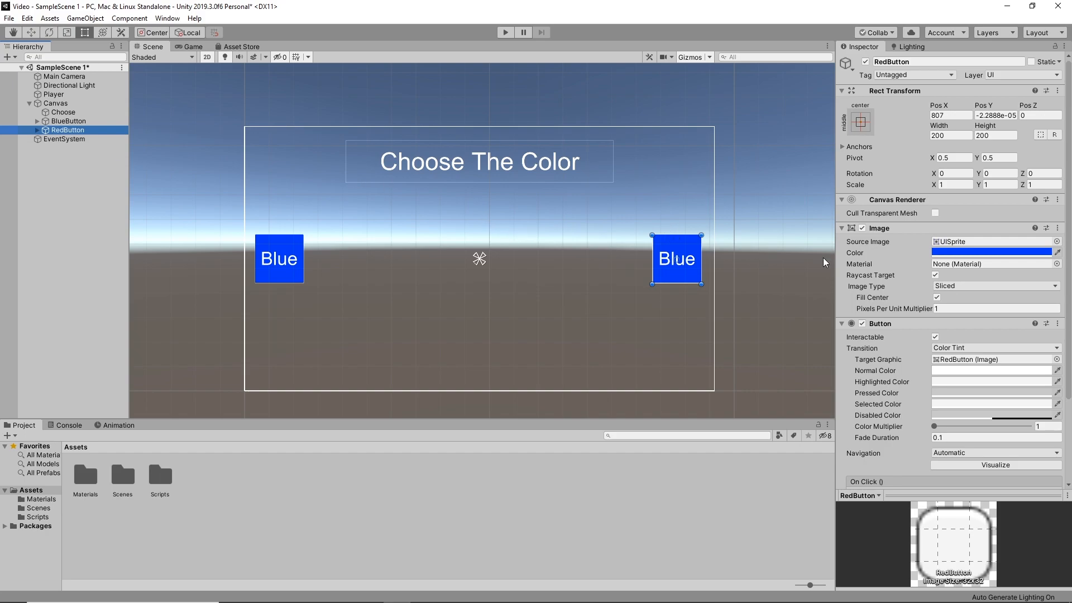
Set the Image colour of RedButton to bright red (FF000C)
{"action": "left_click", "coordinate": [992, 252]}
{"action": "left_click", "coordinate": [128, 112]}
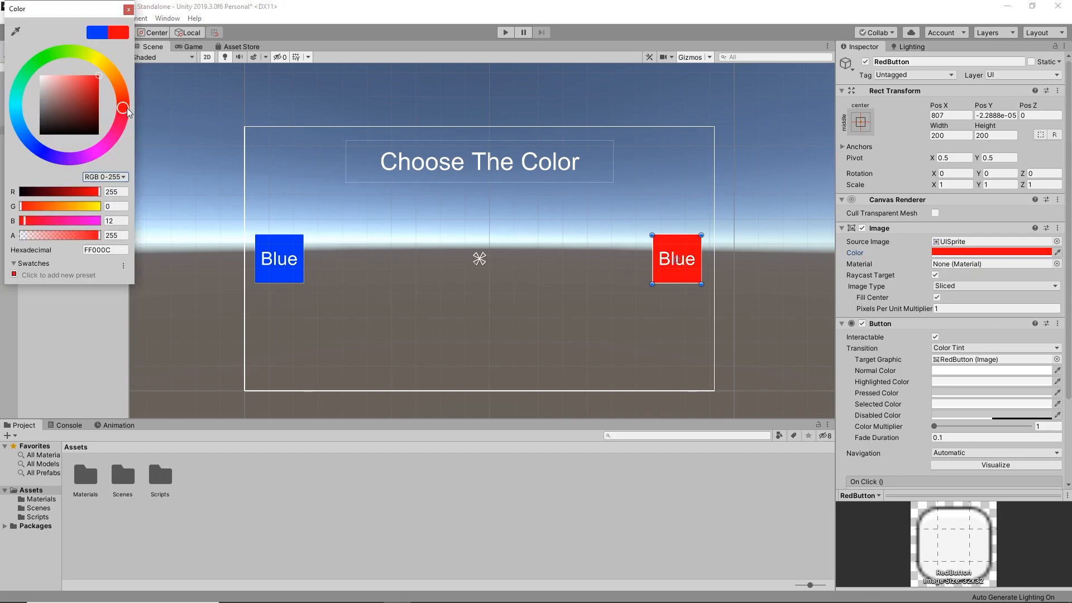
{"action": "left_click", "coordinate": [128, 9]}
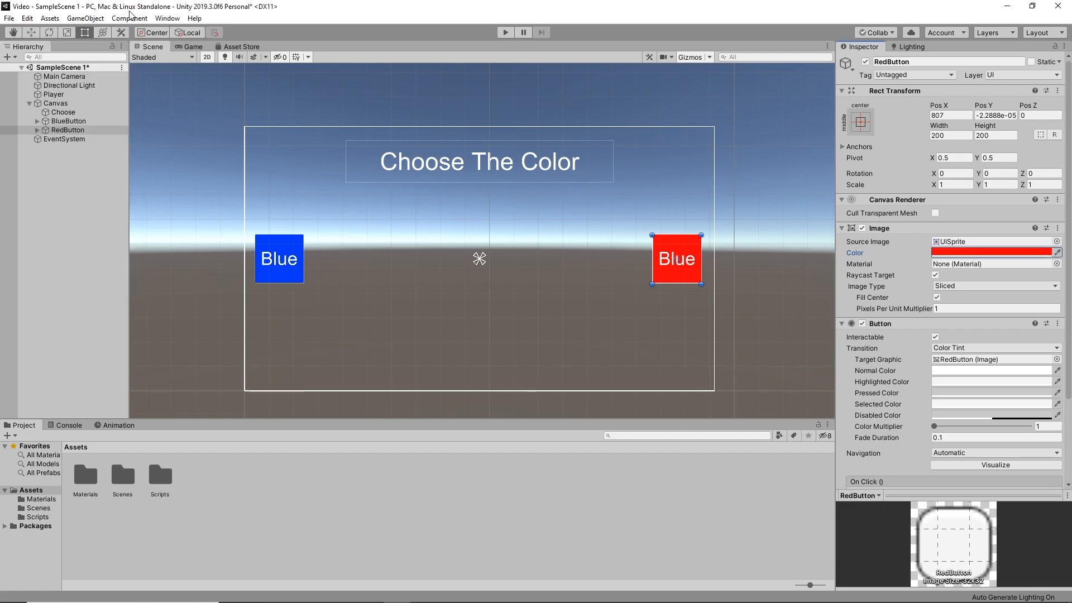
Change the label text of RedButton to Red and collapse the button in the hierarchy
{"action": "left_click", "coordinate": [37, 129]}
{"action": "left_click", "coordinate": [66, 139]}
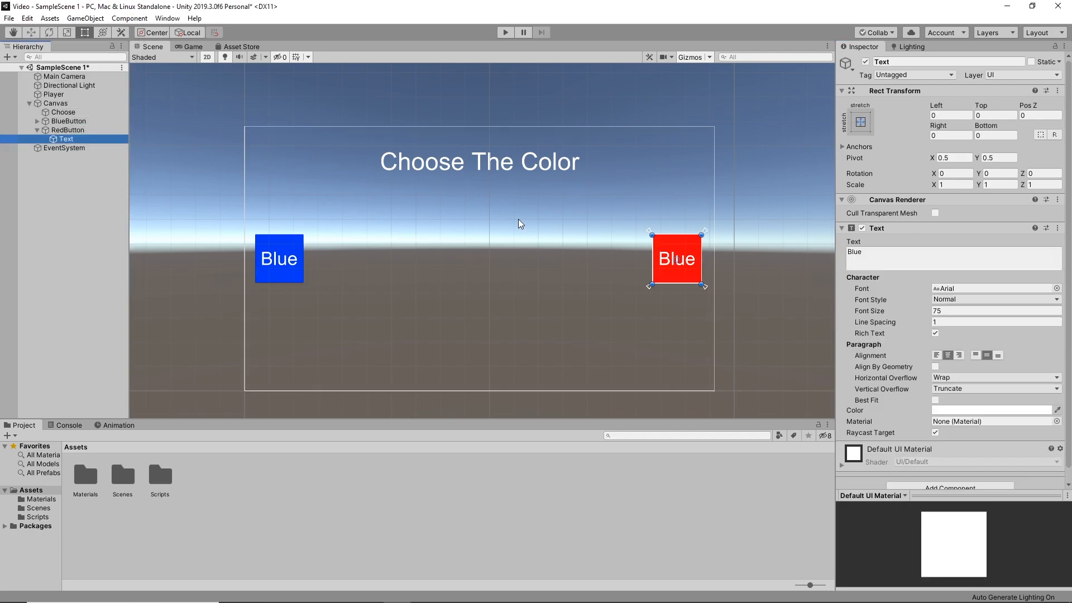
{"action": "left_click_drag", "start_coordinate": [864, 253], "coordinate": [723, 238]}
{"action": "type", "text": "Red"}
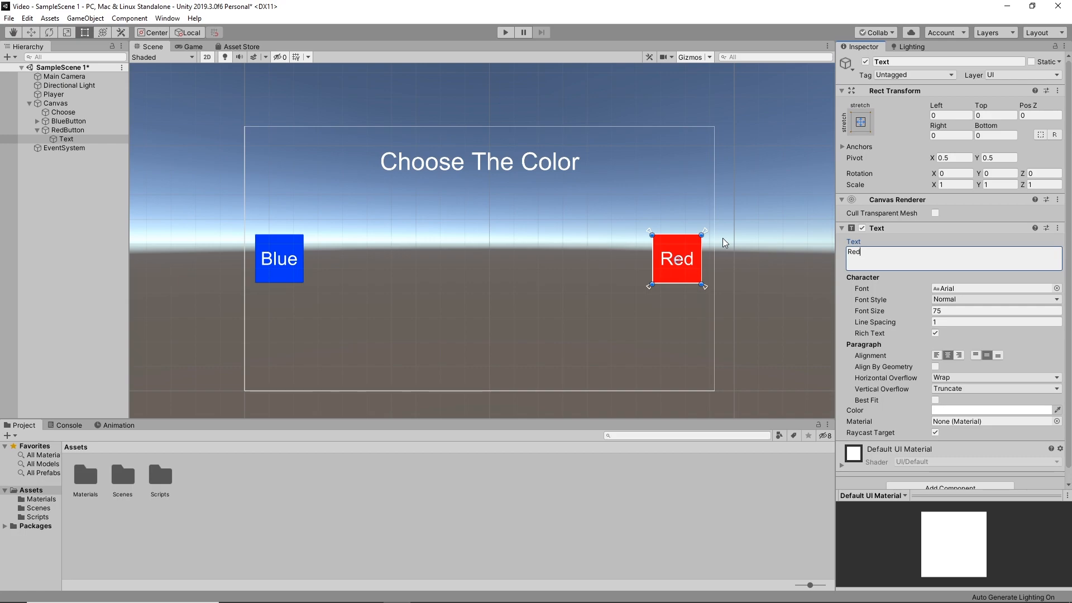
{"action": "key", "text": "Return"}
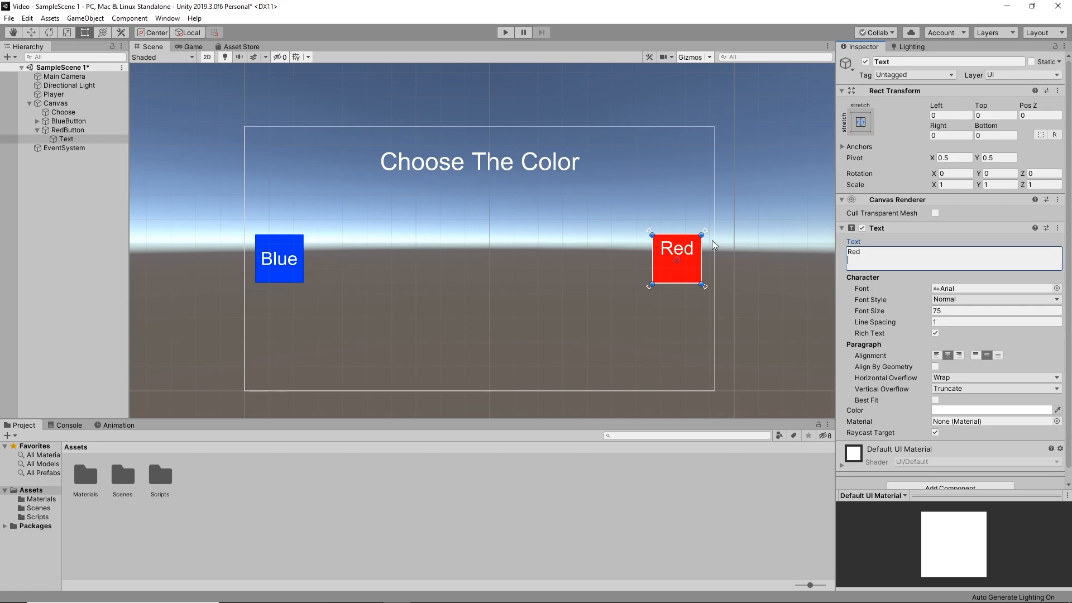
{"action": "key", "text": "BackSpace"}
{"action": "left_click", "coordinate": [273, 472]}
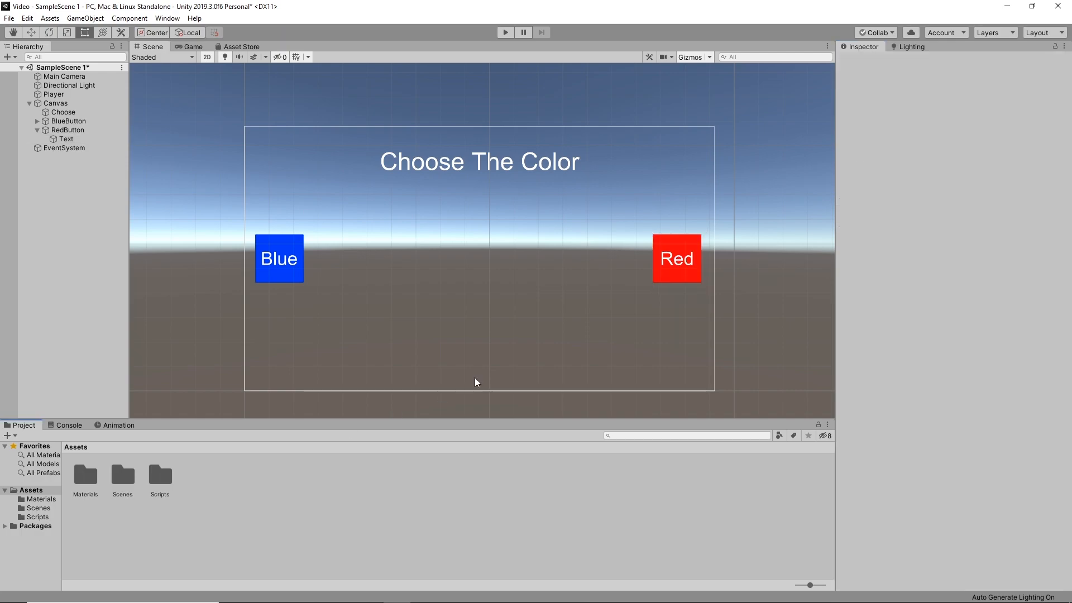
{"action": "left_click", "coordinate": [37, 130]}
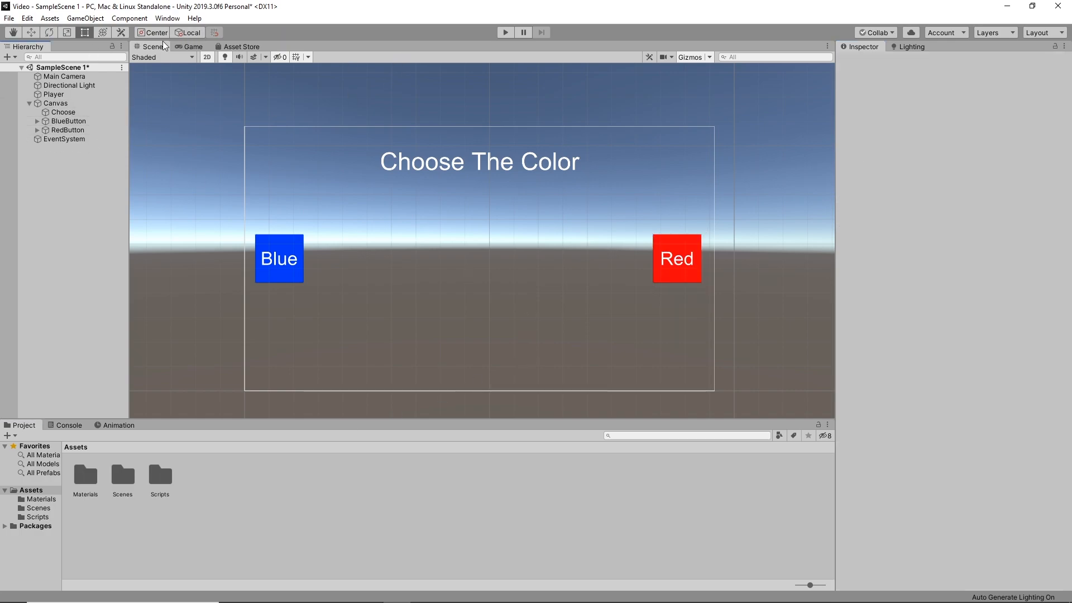
Run the scene in the Game view to check how both buttons respond, and stop play mode
{"action": "left_click", "coordinate": [190, 46]}
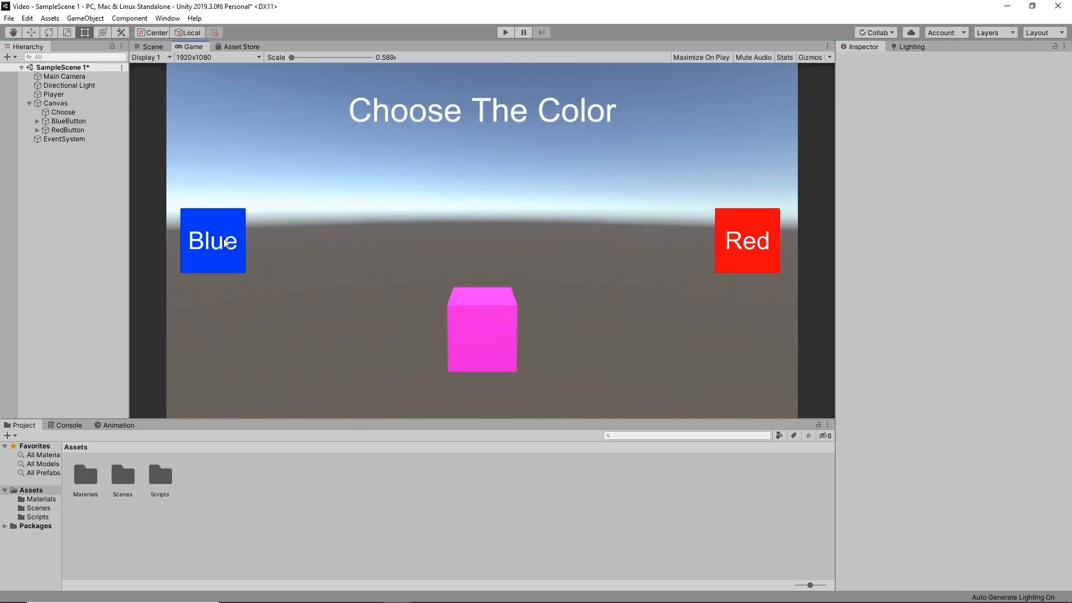
{"action": "left_click", "coordinate": [505, 32]}
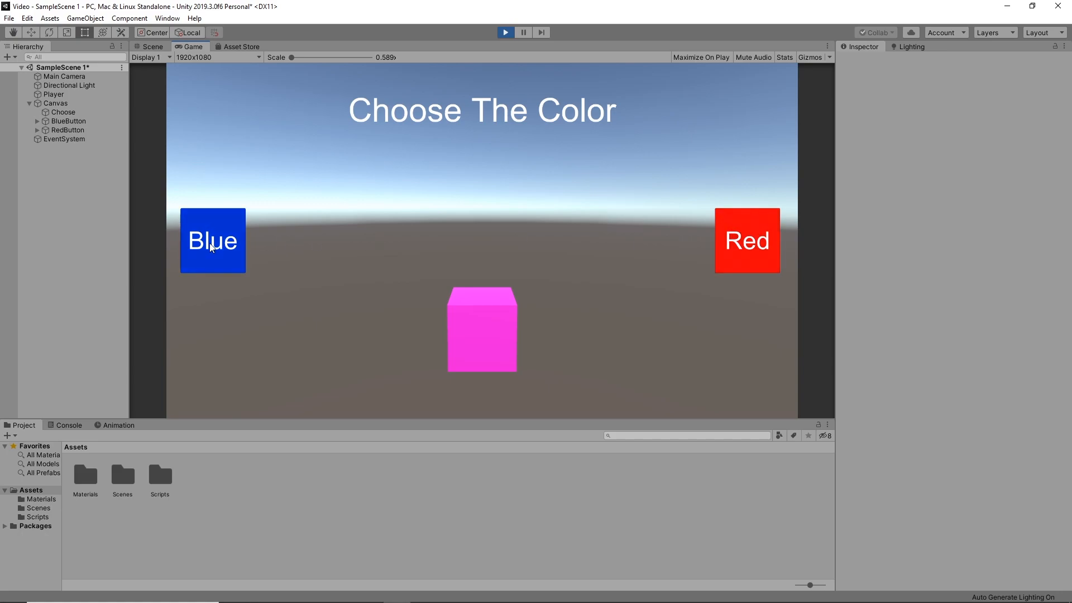
{"action": "left_click", "coordinate": [506, 33]}
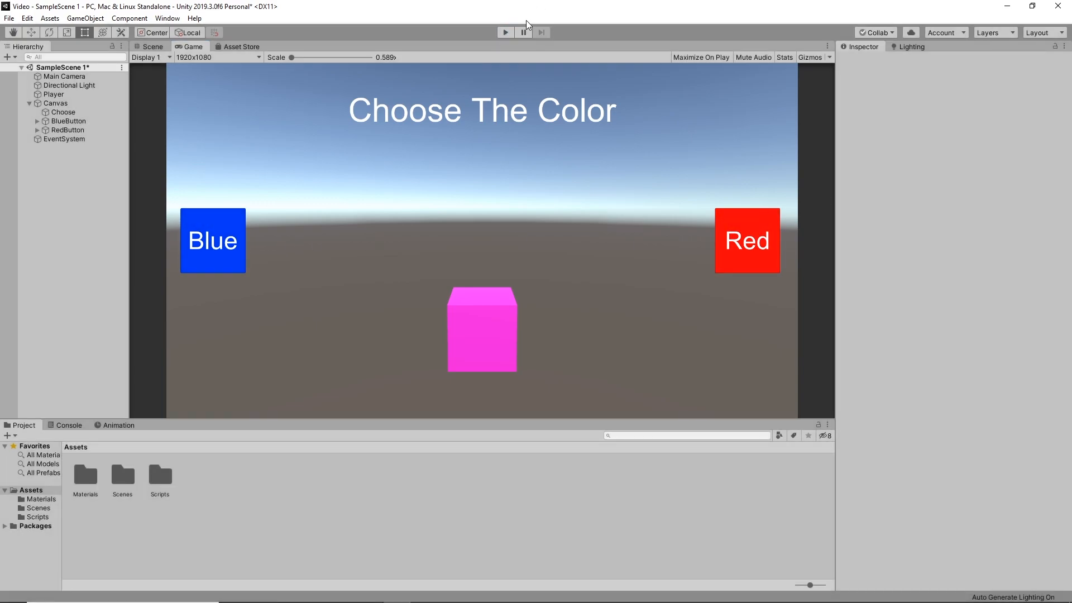
Select the Canvas and open the list of components that can be added to it
{"action": "left_click", "coordinate": [52, 104]}
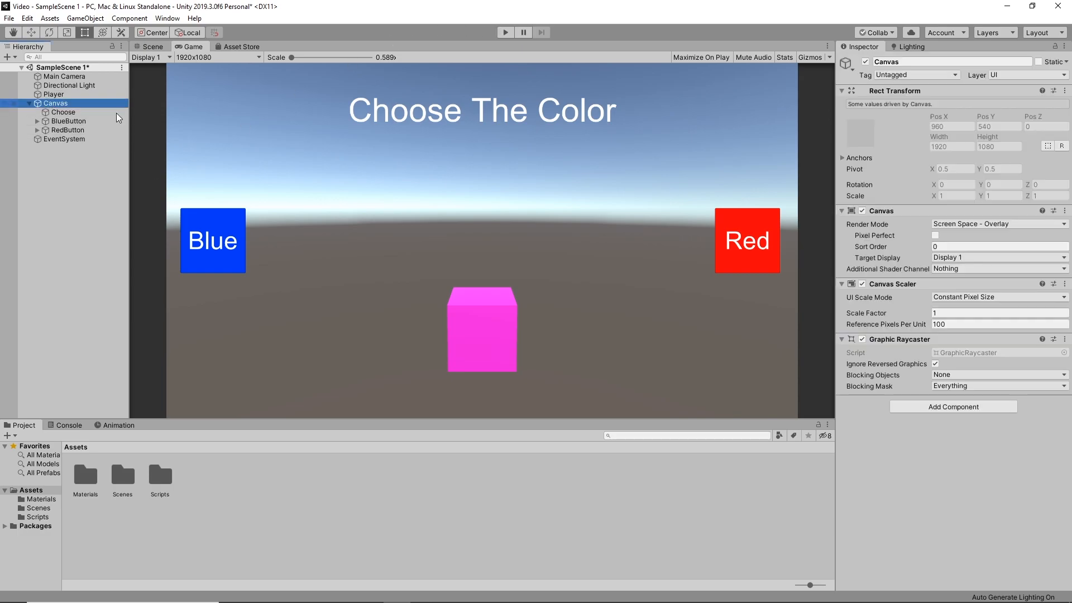
{"action": "left_click", "coordinate": [956, 408]}
{"action": "key", "text": "ctrl+c"}
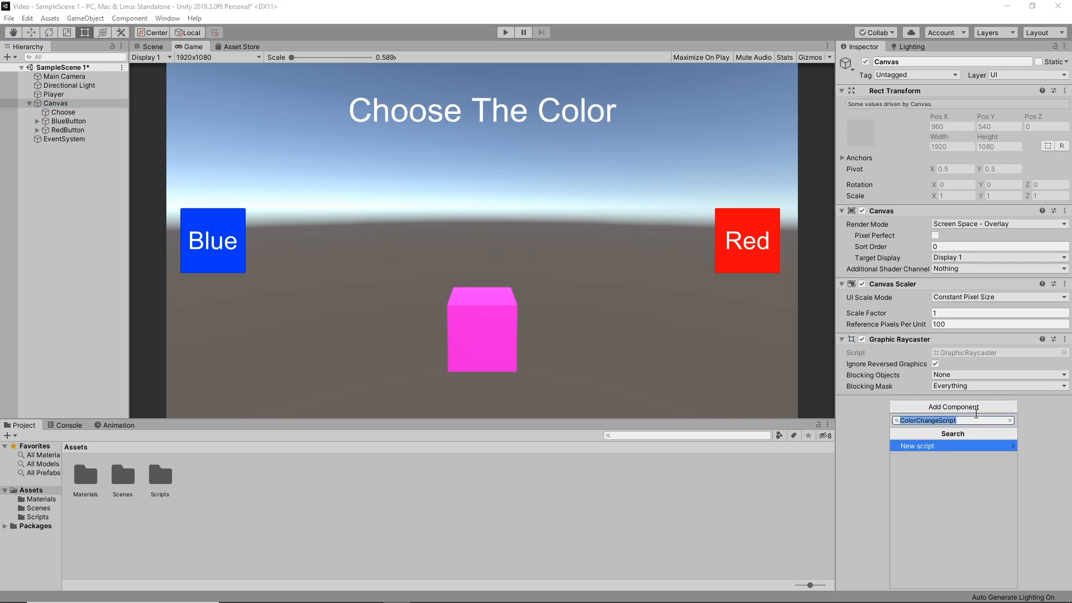
{"action": "key", "text": "BackSpace"}
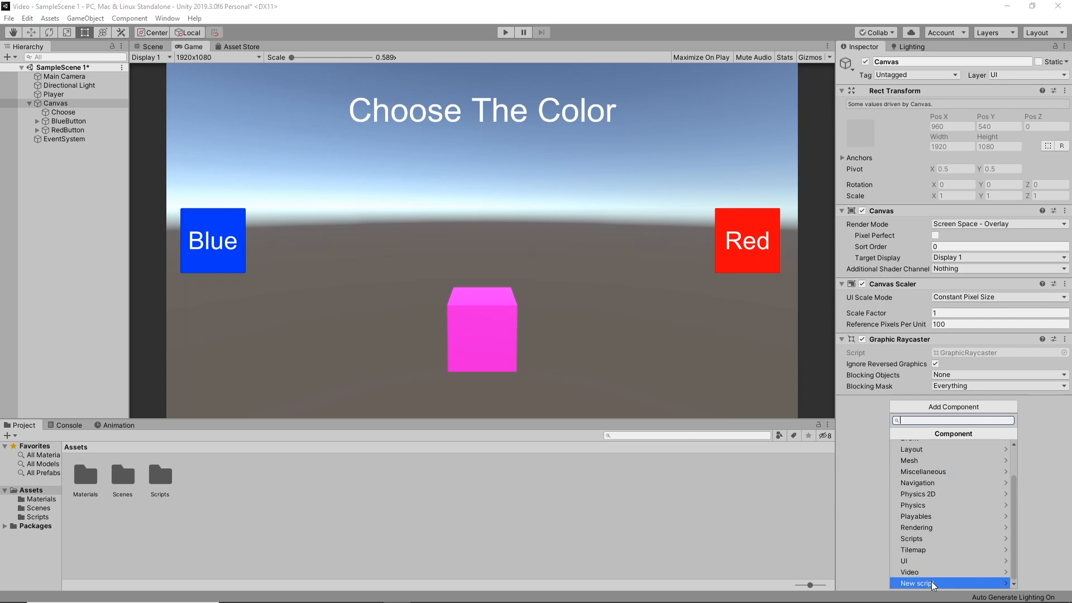
{"action": "left_click", "coordinate": [932, 583]}
{"action": "type", "text": "sdffgsd"}
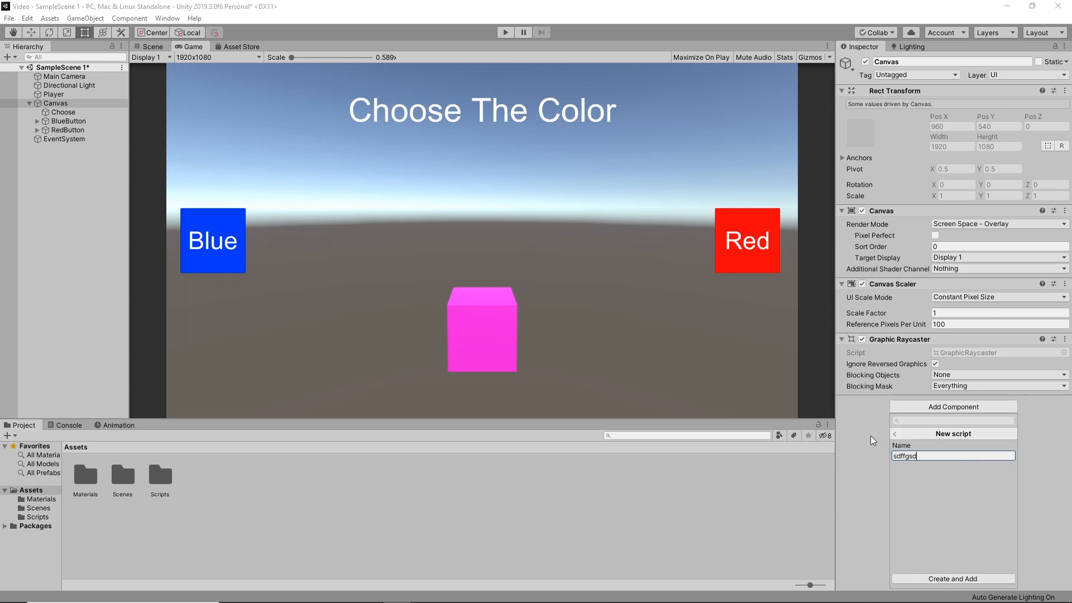
{"action": "left_click", "coordinate": [873, 441]}
Create a new script named ColorChangeScript and add it to the Canvas as a component
{"action": "left_click", "coordinate": [945, 408]}
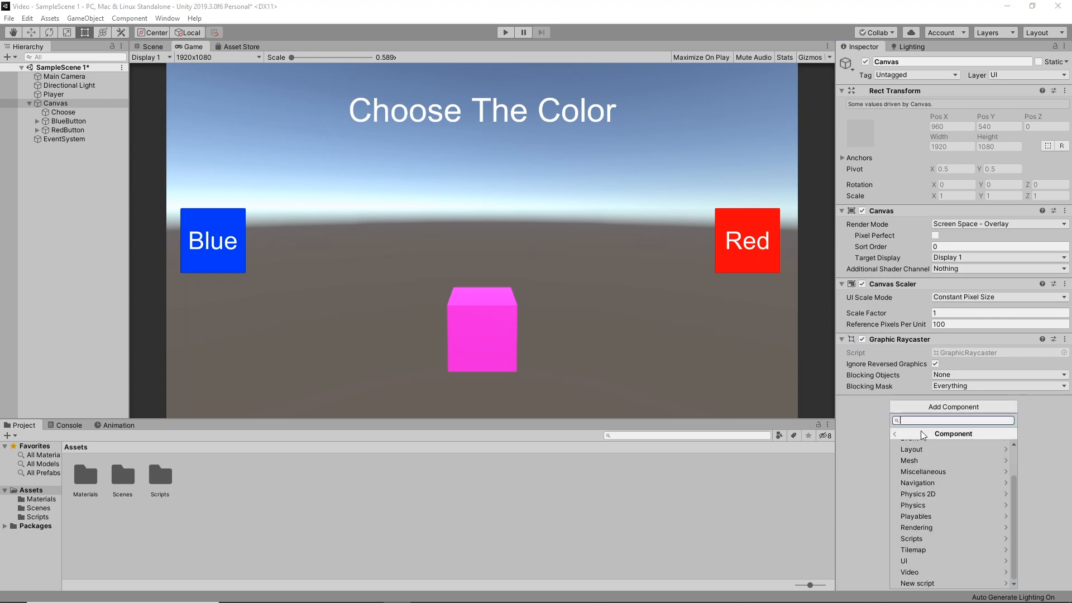
{"action": "key", "text": "ctrl+v"}
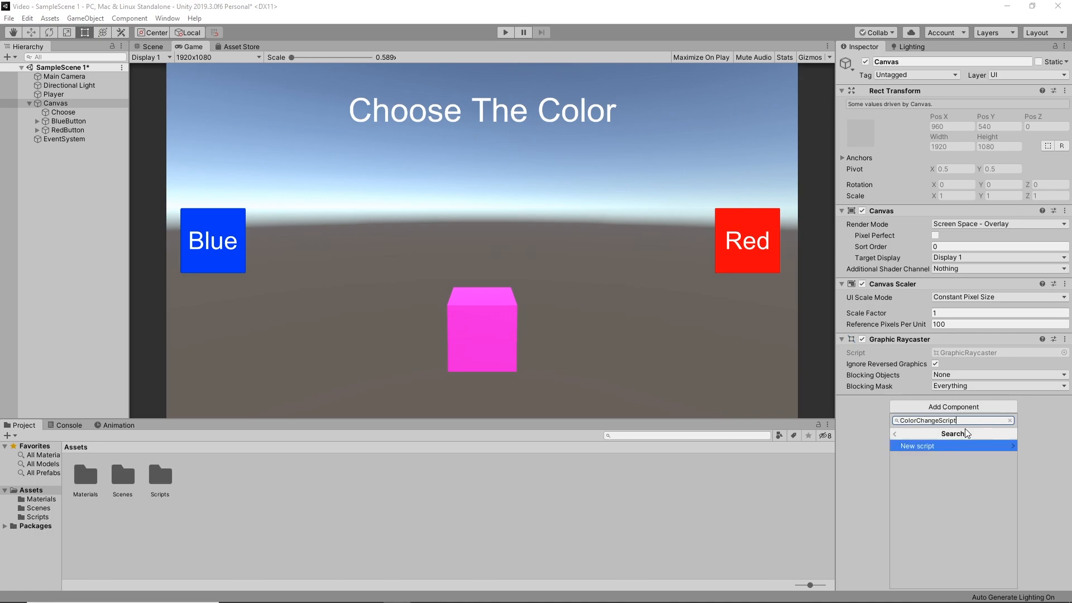
{"action": "left_click", "coordinate": [934, 447]}
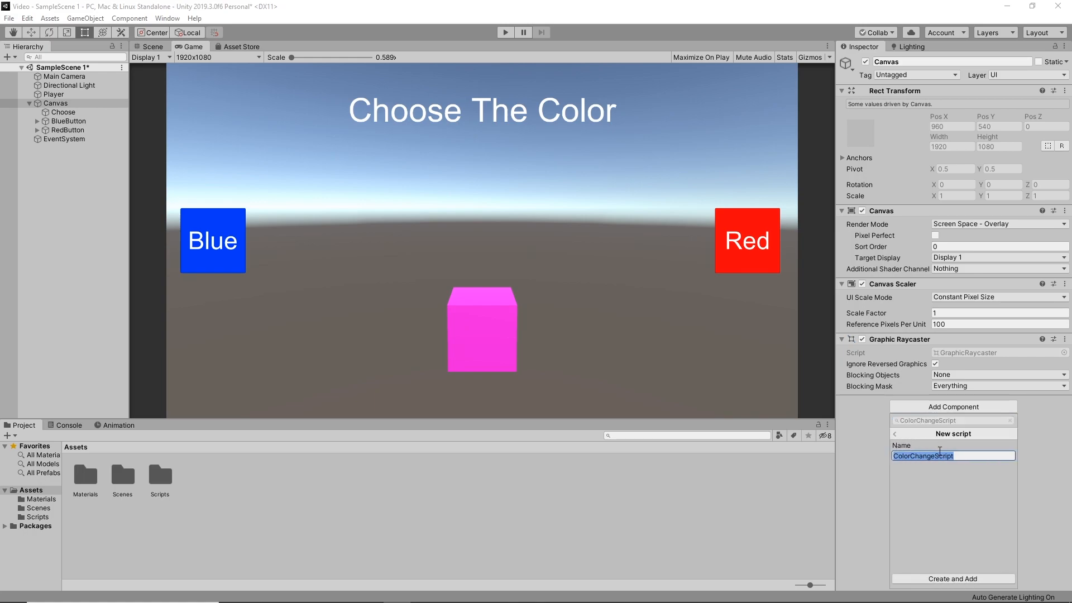
{"action": "left_click", "coordinate": [976, 458]}
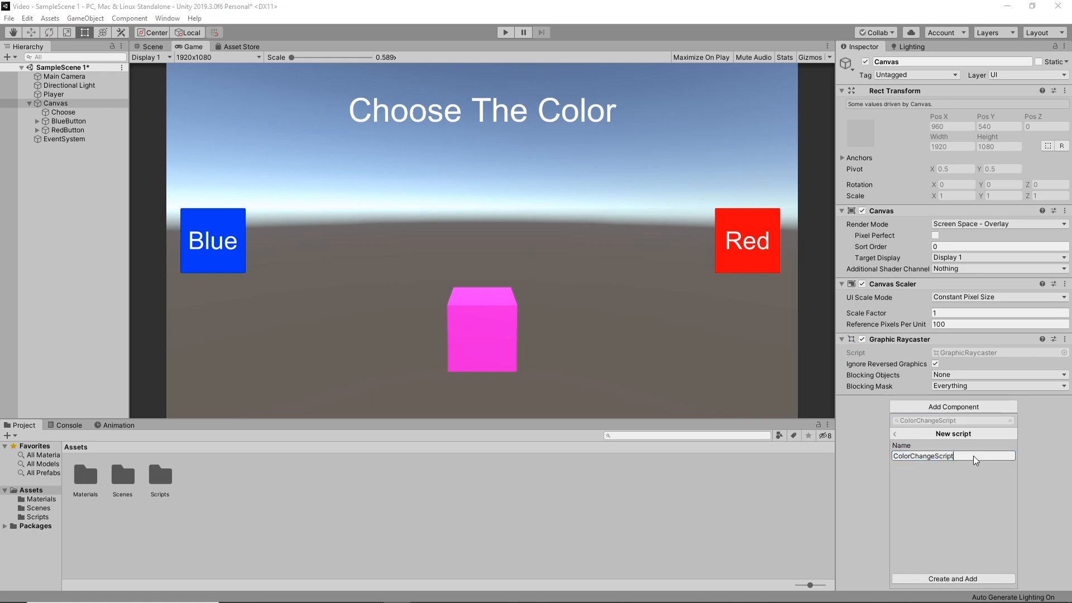
{"action": "left_click", "coordinate": [951, 578]}
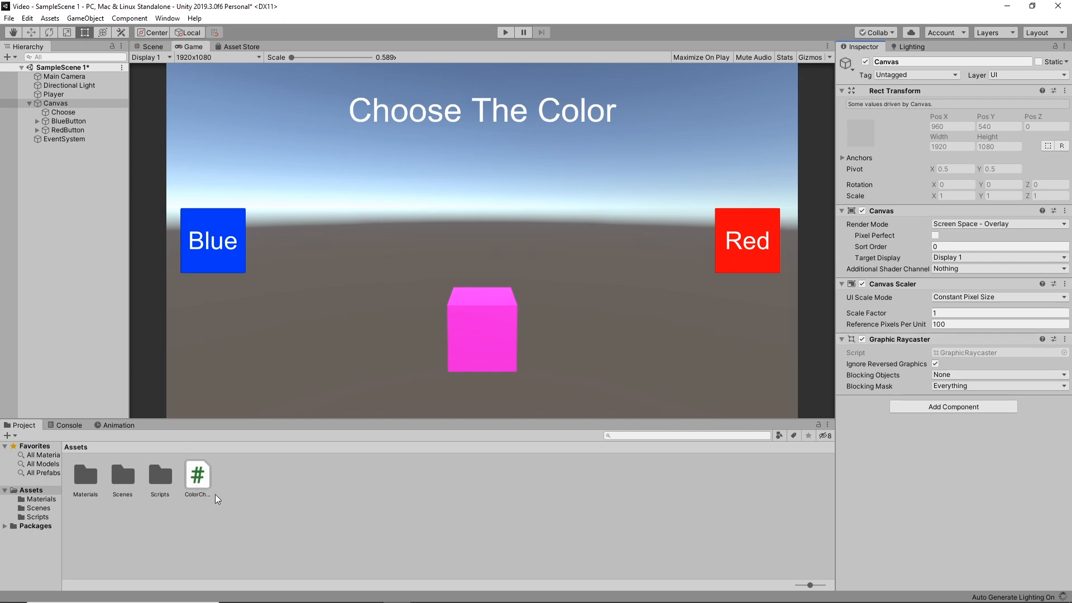
Move the ColorChangeScript asset into the Scripts folder, and open the script in Visual Studio from the Canvas's script component
{"action": "left_click", "coordinate": [189, 481]}
{"action": "left_click_drag", "start_coordinate": [187, 478], "coordinate": [163, 480]}
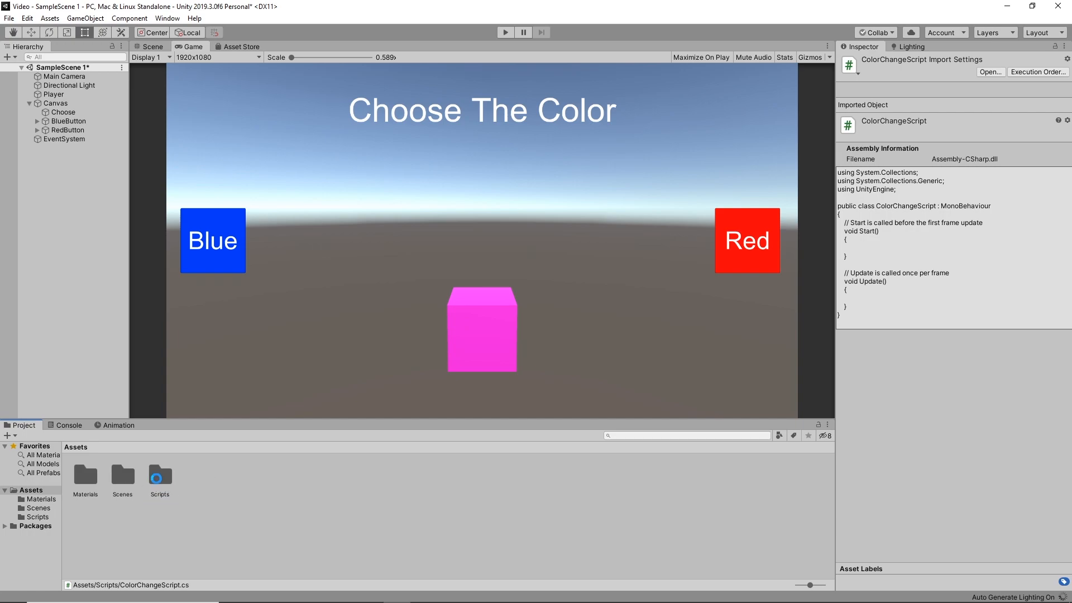
{"action": "double_click", "coordinate": [167, 475]}
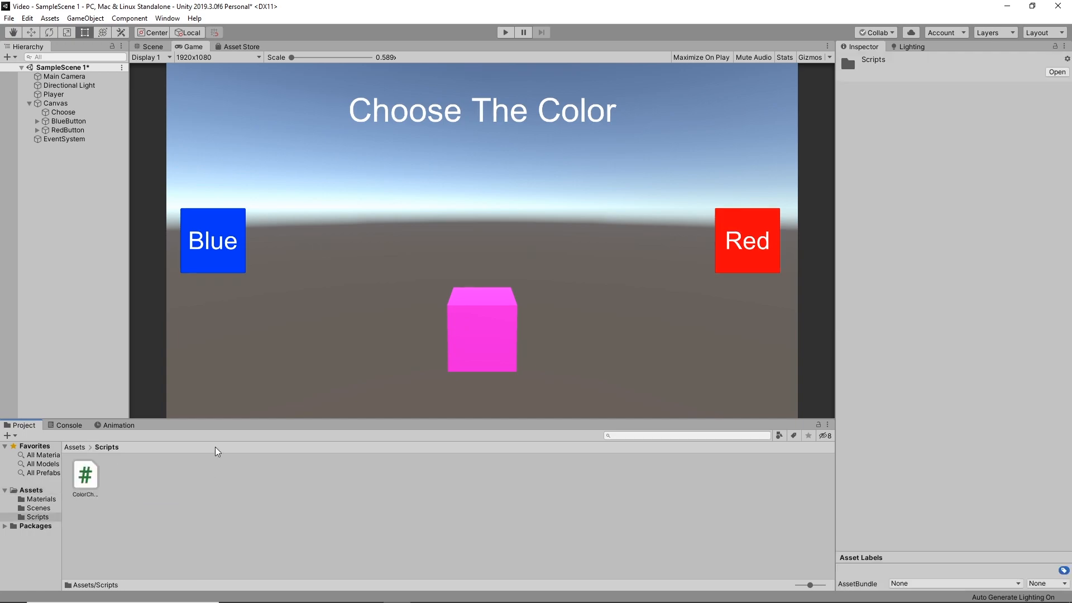
{"action": "left_click", "coordinate": [62, 102]}
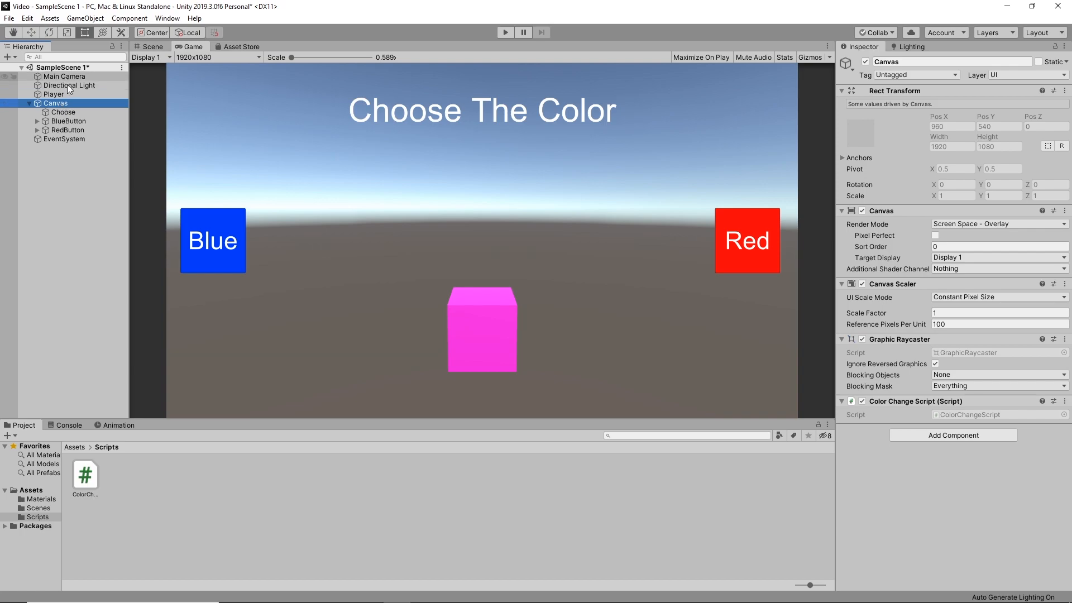
{"action": "double_click", "coordinate": [951, 414]}
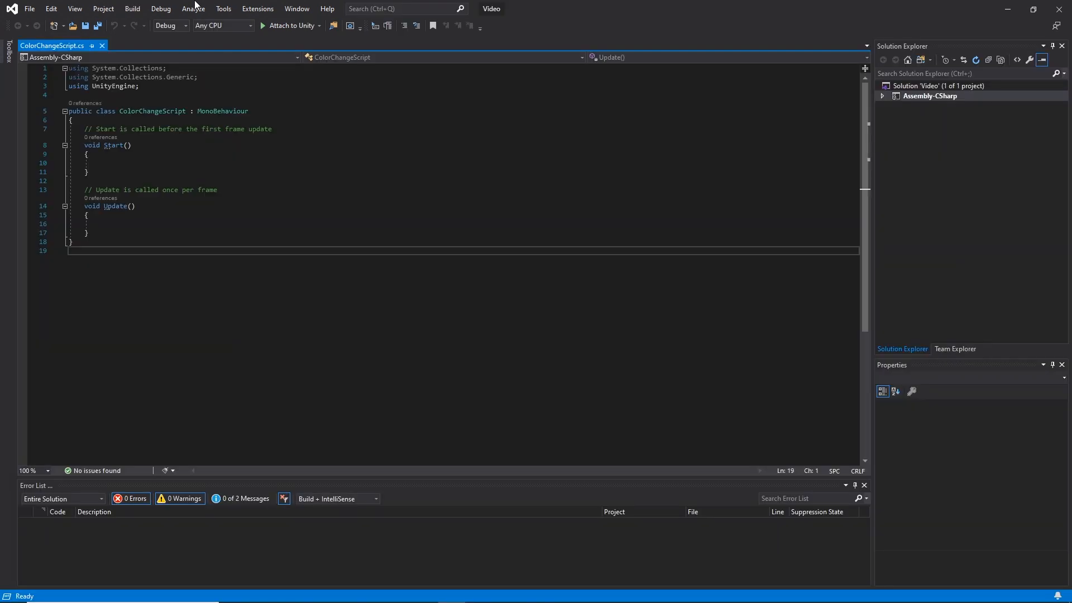
Delete the System.Collections and System.Collections.Generic using directives from ColorChangeScript
{"action": "left_click_drag", "start_coordinate": [217, 77], "coordinate": [132, 68]}
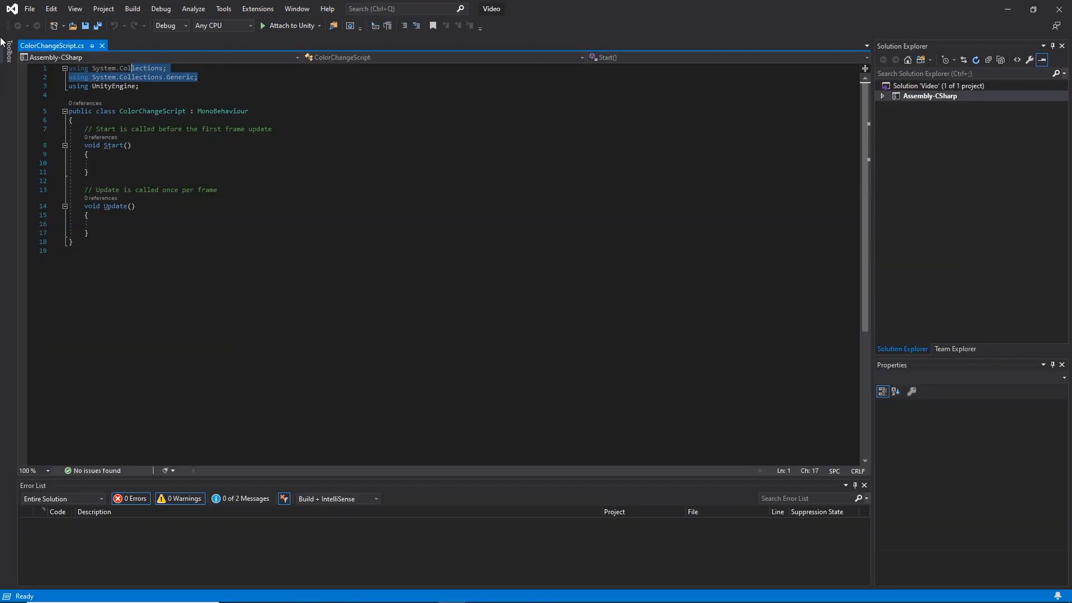
{"action": "left_click_drag", "start_coordinate": [210, 82], "coordinate": [66, 68]}
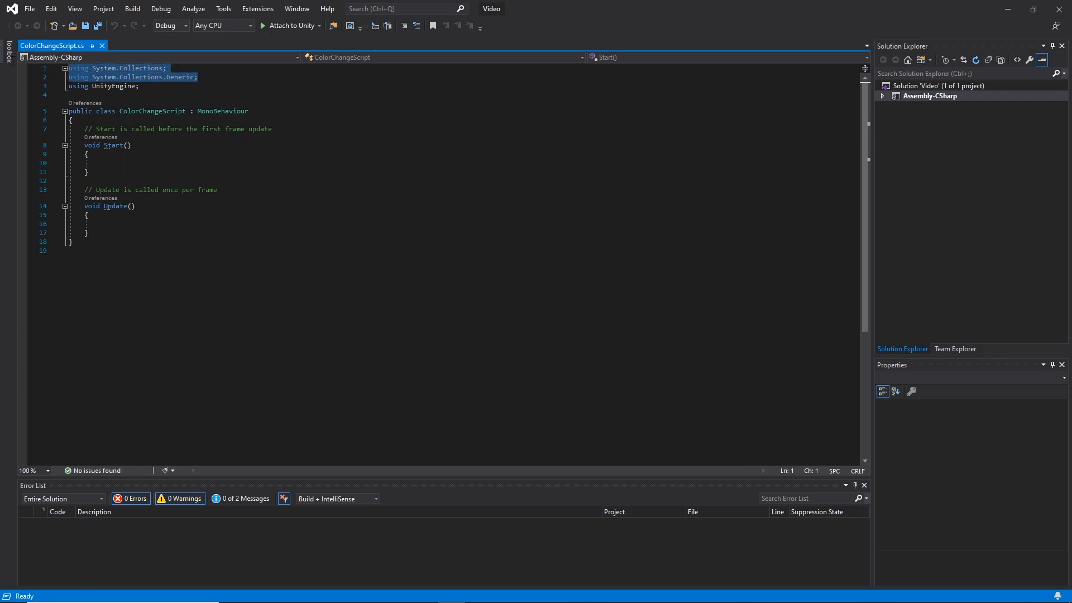
{"action": "key", "text": "Delete"}
Delete the Start method together with its comment and the leftover blank line
{"action": "key", "text": "Delete"}
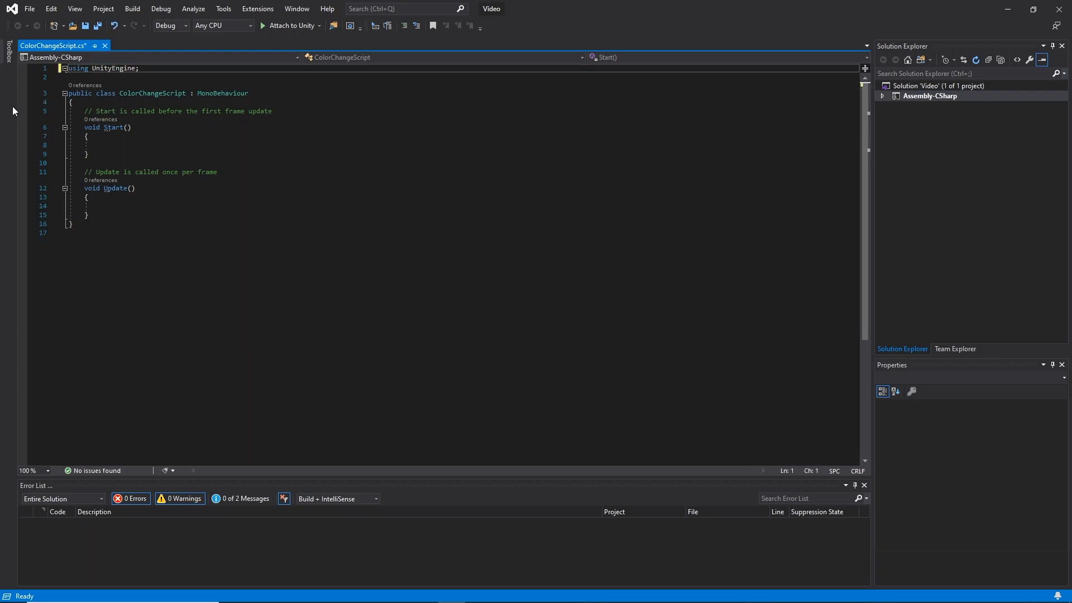
{"action": "left_click_drag", "start_coordinate": [89, 154], "coordinate": [1, 117]}
{"action": "key", "text": "Delete"}
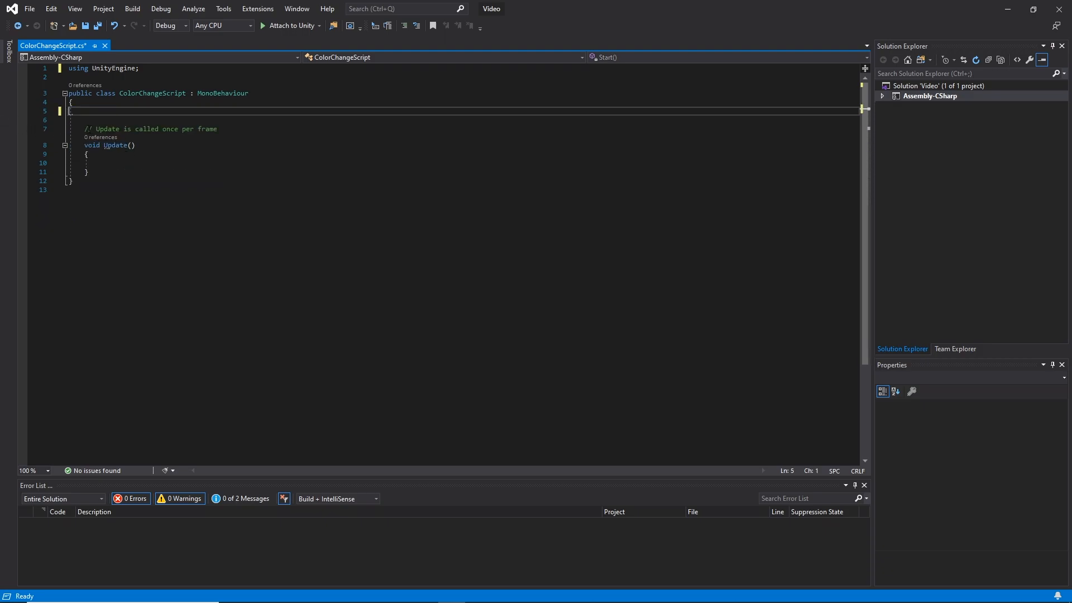
{"action": "key", "text": "BackSpace"}
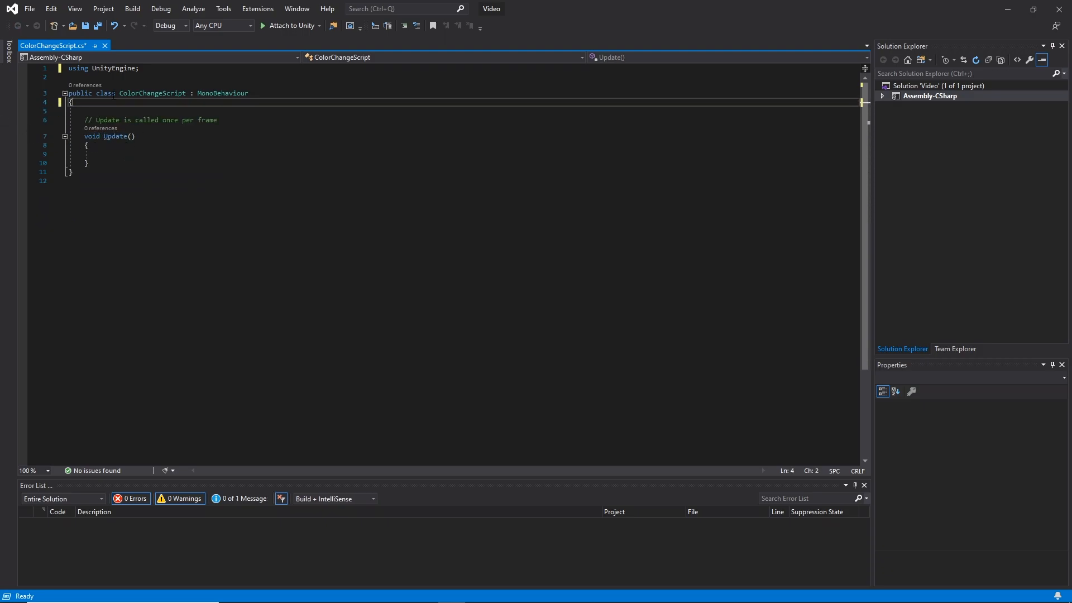
Examine the Update method's return type, name, parentheses, braces and description in the script
{"action": "left_click_drag", "start_coordinate": [85, 137], "coordinate": [118, 167]}
{"action": "left_click", "coordinate": [134, 158]}
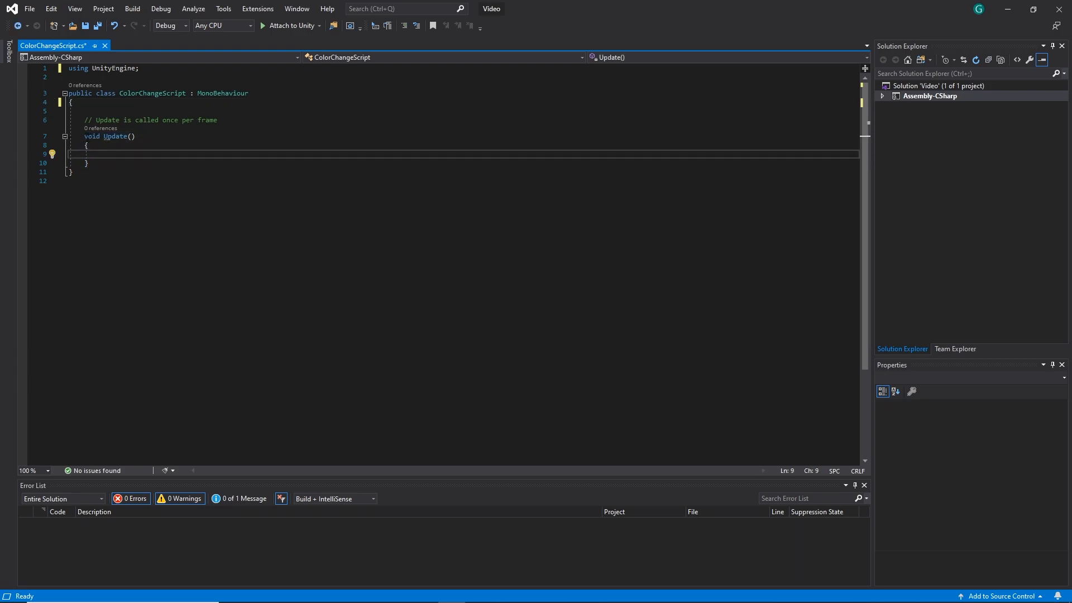
{"action": "mouse_move", "coordinate": [84, 136]}
{"action": "left_mouse_down"}
{"action": "mouse_move", "coordinate": [91, 146]}
{"action": "mouse_move", "coordinate": [127, 143]}
{"action": "mouse_move", "coordinate": [85, 138]}
{"action": "mouse_move", "coordinate": [98, 137]}
{"action": "left_mouse_up"}
{"action": "left_click", "coordinate": [105, 138]}
{"action": "left_click", "coordinate": [89, 137]}
{"action": "left_click", "coordinate": [93, 139]}
{"action": "mouse_move", "coordinate": [92, 139]}
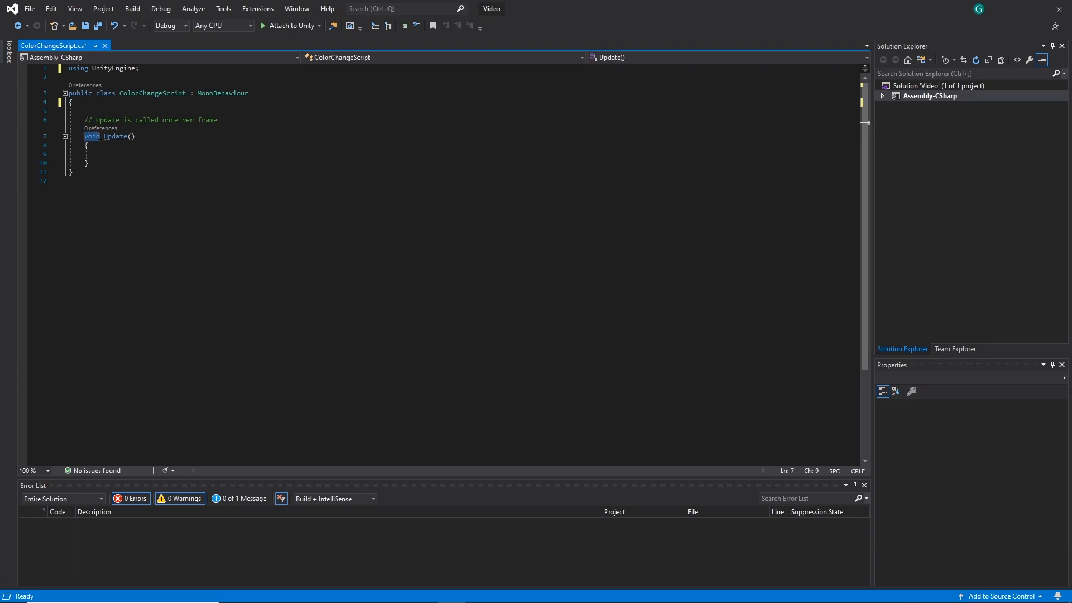
{"action": "left_click", "coordinate": [96, 140]}
{"action": "mouse_move", "coordinate": [109, 141]}
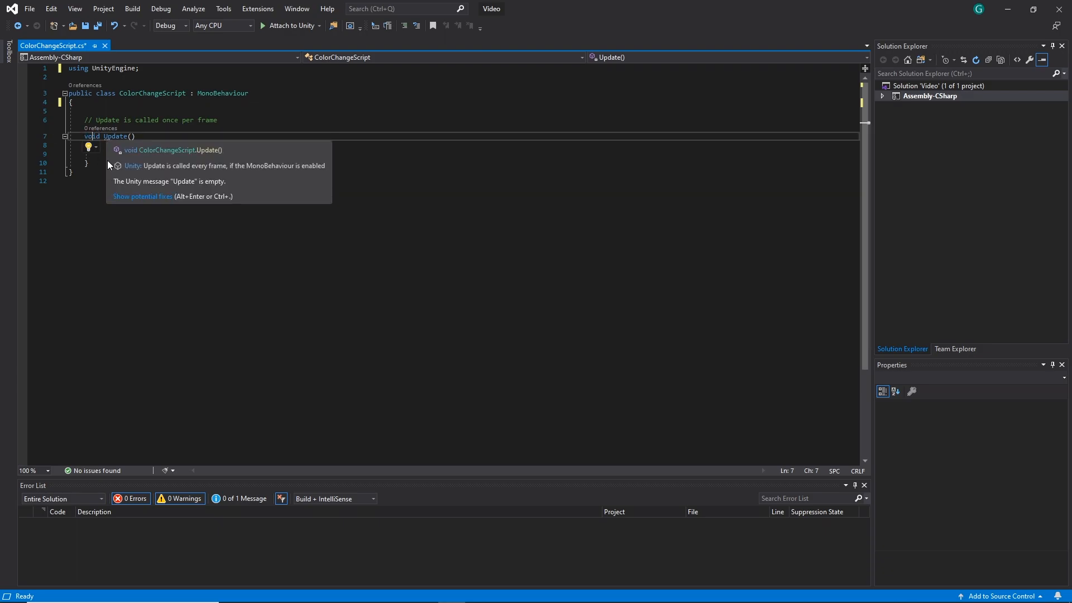
{"action": "key", "text": "Down"}
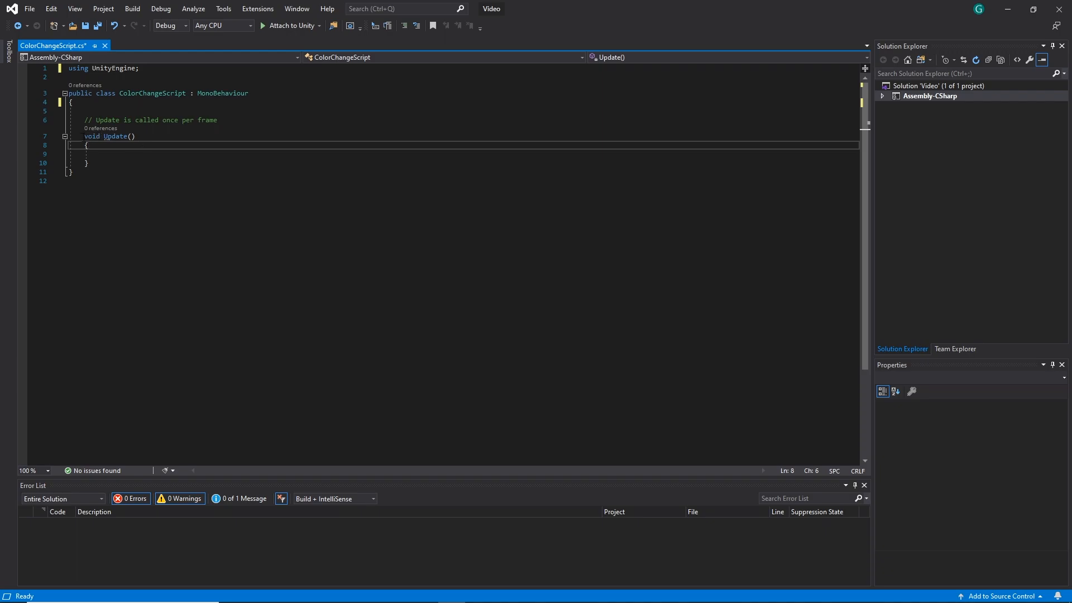
{"action": "left_click", "coordinate": [105, 138]}
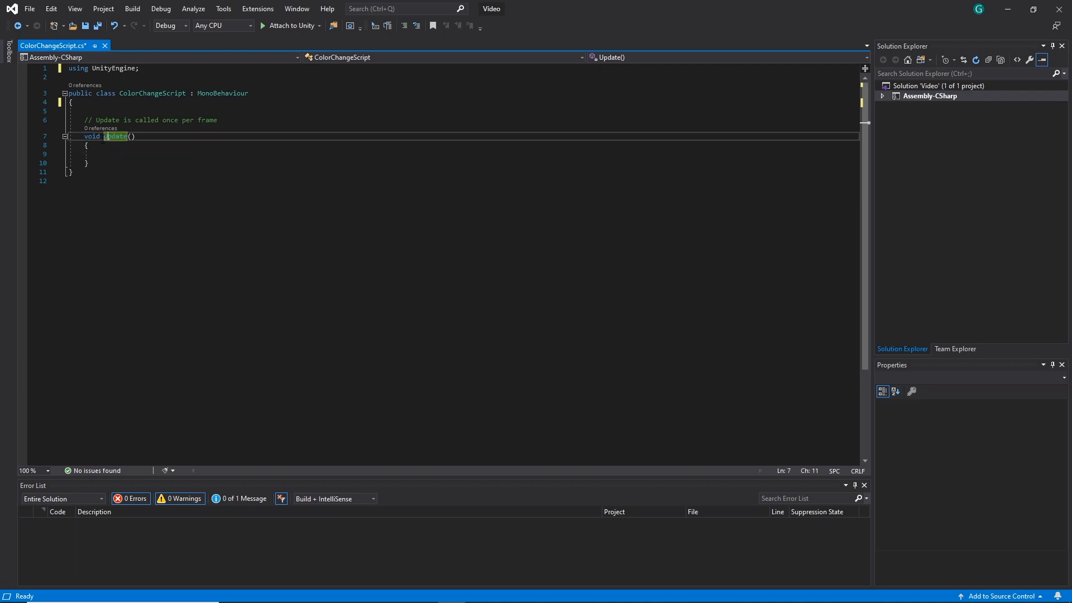
{"action": "left_click_drag", "start_coordinate": [105, 137], "coordinate": [129, 138]}
{"action": "left_click", "coordinate": [101, 153]}
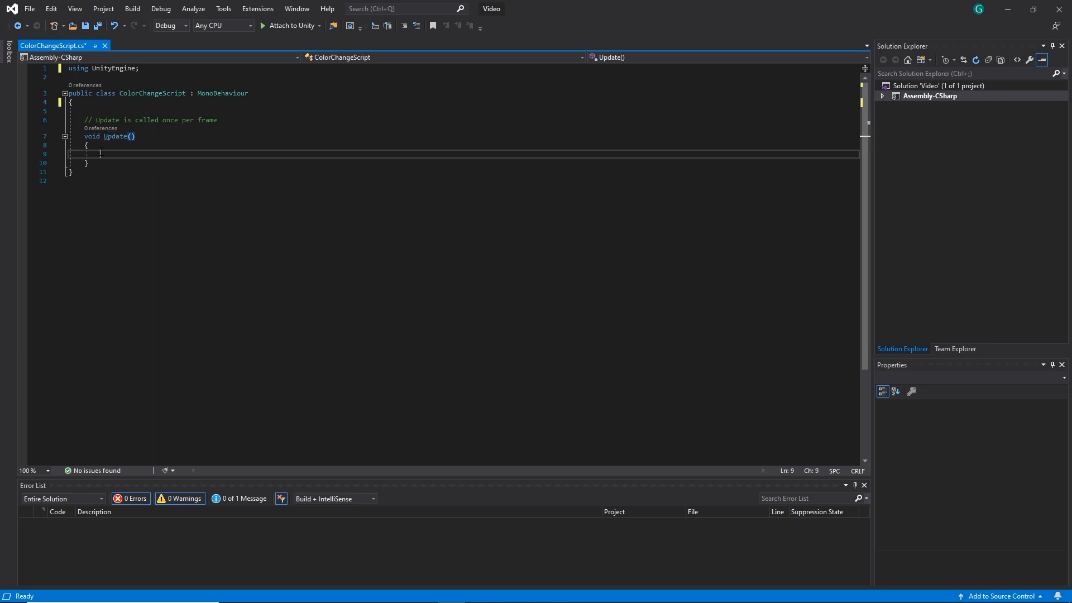
{"action": "left_click", "coordinate": [96, 148]}
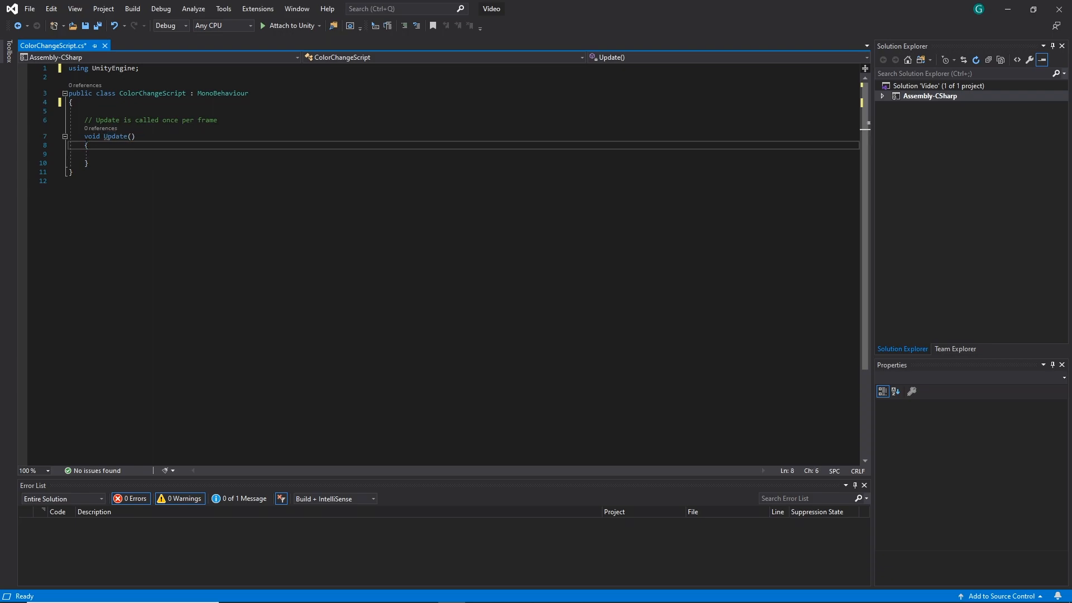
{"action": "left_click_drag", "start_coordinate": [85, 145], "coordinate": [101, 161]}
{"action": "left_click", "coordinate": [101, 154]}
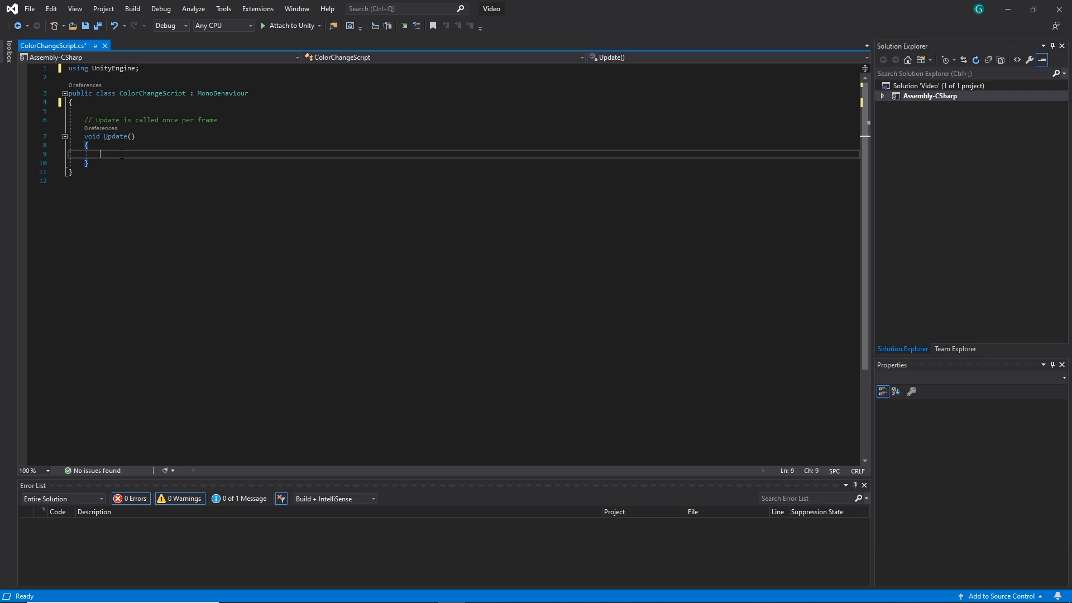
{"action": "mouse_move", "coordinate": [105, 140]}
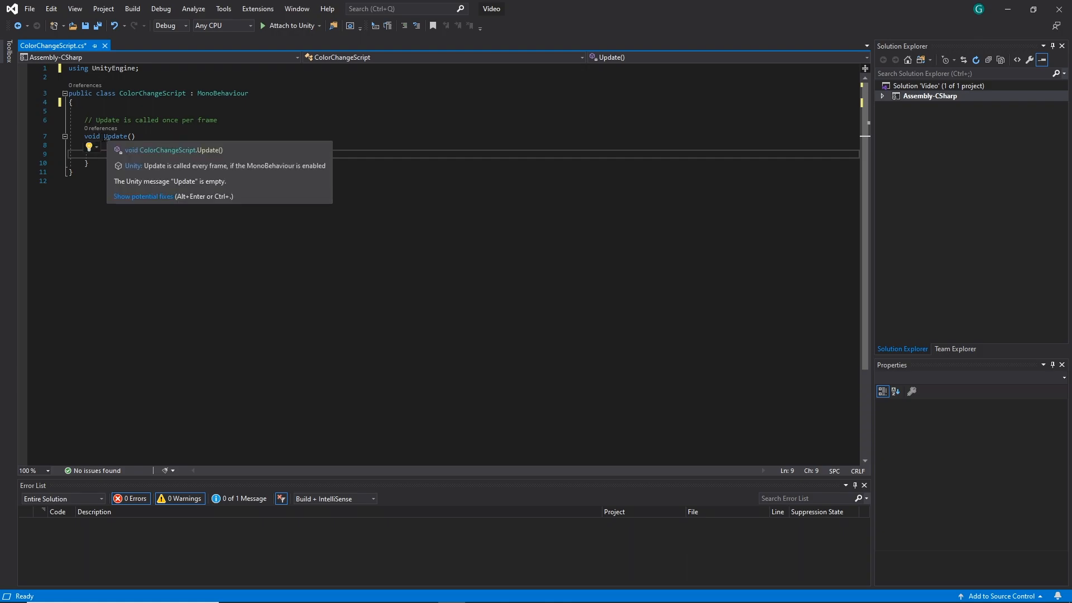
{"action": "left_click", "coordinate": [116, 137]}
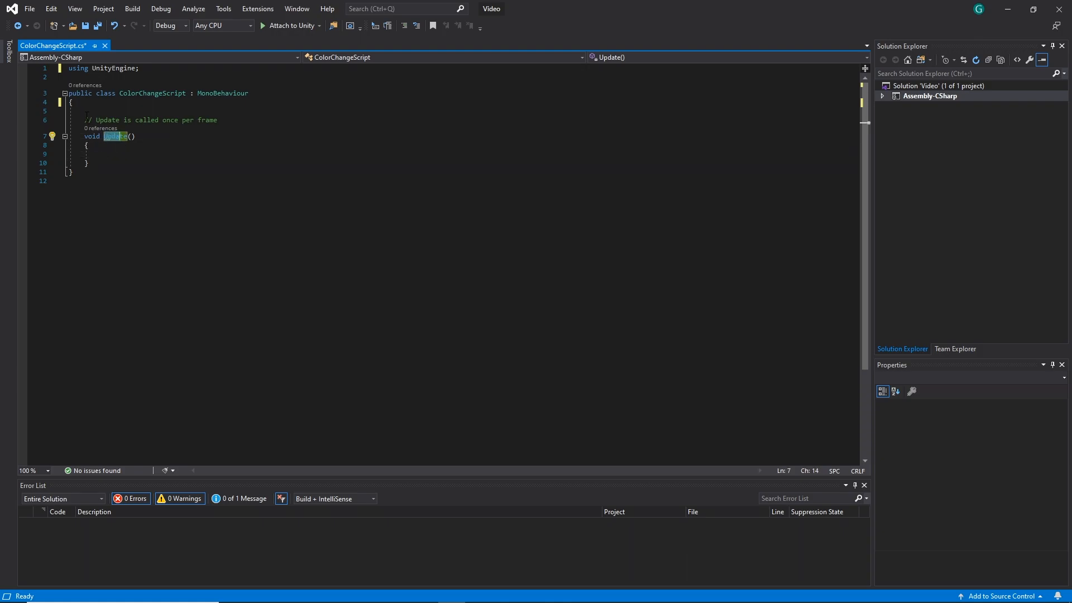
{"action": "mouse_move", "coordinate": [87, 115]}
{"action": "left_mouse_down"}
{"action": "mouse_move", "coordinate": [221, 120]}
{"action": "mouse_move", "coordinate": [104, 117]}
{"action": "left_mouse_up"}
{"action": "left_click", "coordinate": [104, 169]}
{"action": "left_click", "coordinate": [100, 161]}
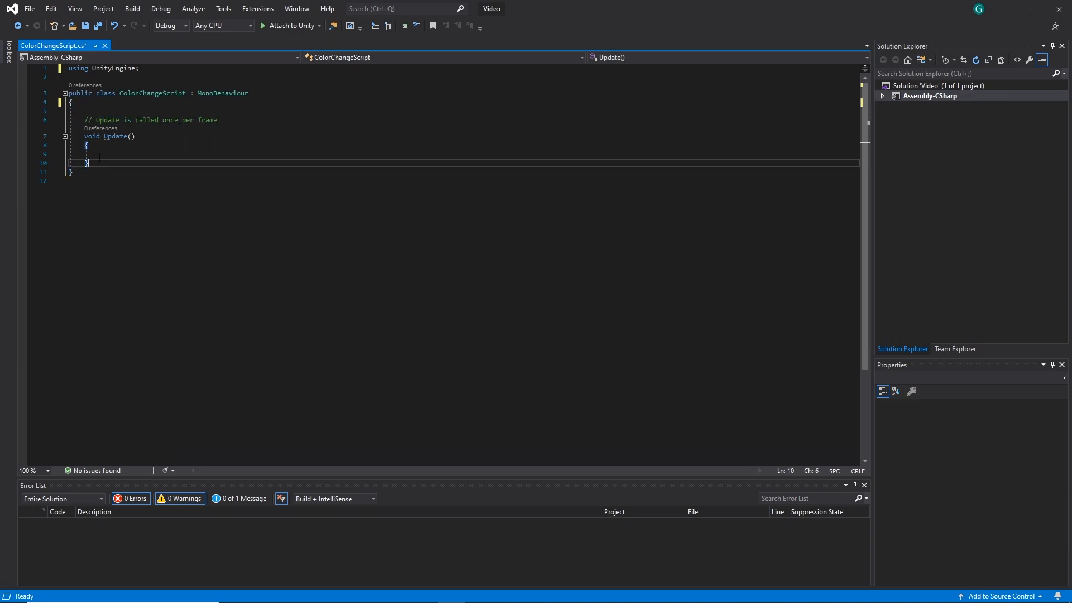
{"action": "key", "text": "Return"}
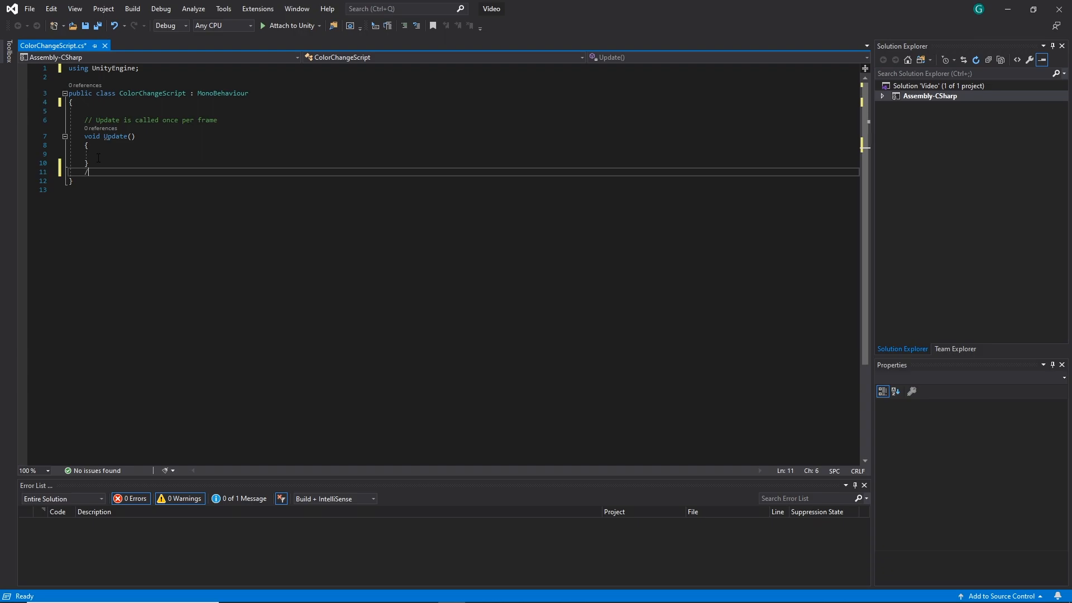
{"action": "type", "text": "// jasdbfgfha"}
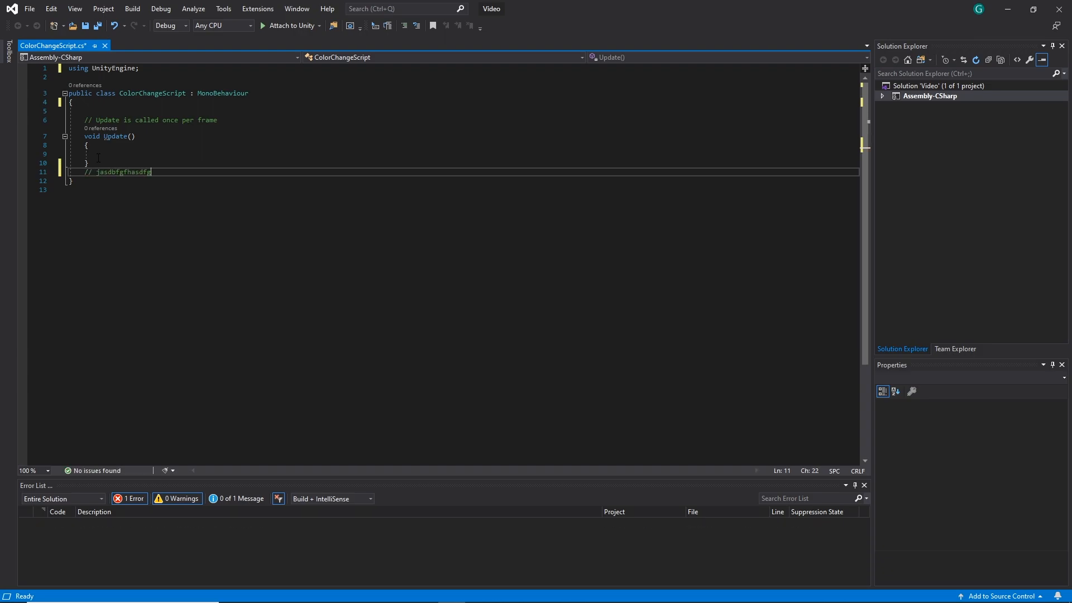
{"action": "type", "text": "sdf"}
{"action": "key", "text": "BackSpace"}
{"action": "key", "text": "BackSpace"}
{"action": "key", "text": "BackSpace"}
{"action": "key", "text": "BackSpace"}
{"action": "key", "text": "BackSpace"}
{"action": "key", "text": "BackSpace"}
{"action": "key", "text": "BackSpace"}
{"action": "key", "text": "BackSpace"}
{"action": "key", "text": "BackSpace"}
{"action": "key", "text": "BackSpace"}
{"action": "key", "text": "BackSpace"}
{"action": "key", "text": "BackSpace"}
{"action": "key", "text": "BackSpace"}
{"action": "key", "text": "BackSpace"}
{"action": "key", "text": "BackSpace"}
{"action": "key", "text": "BackSpace"}
{"action": "key", "text": "BackSpace"}
{"action": "key", "text": "BackSpace"}
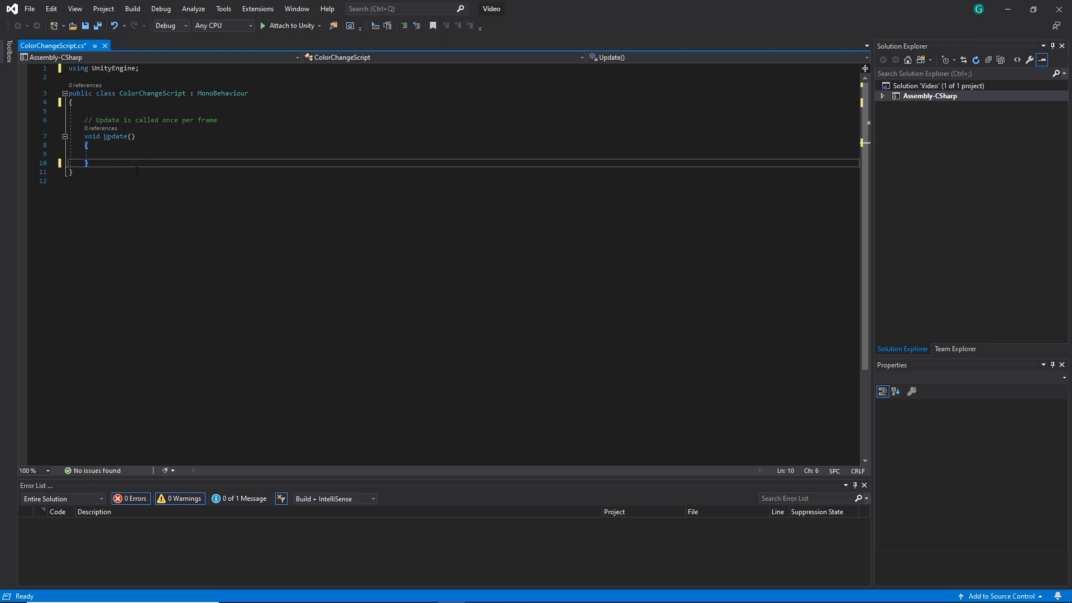
Delete the Update method with its comment and add blank lines inside the empty ColorChangeScript class
{"action": "left_click_drag", "start_coordinate": [105, 163], "coordinate": [23, 123]}
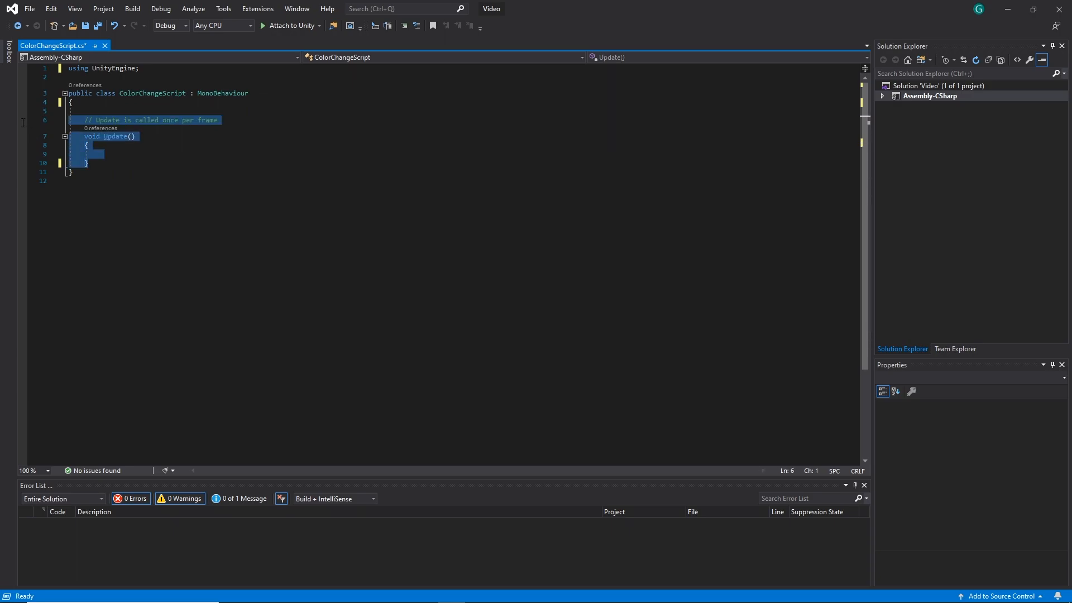
{"action": "key", "text": "BackSpace"}
{"action": "key", "text": "BackSpace"}
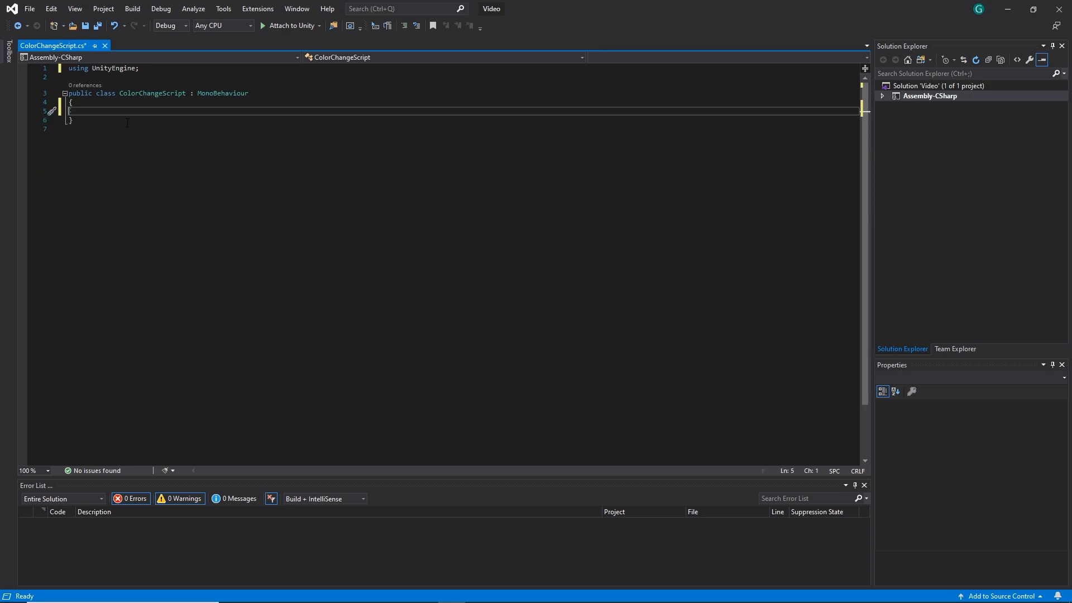
{"action": "key", "text": "Return"}
{"action": "key", "text": "Return"}
{"action": "key", "text": "Up"}
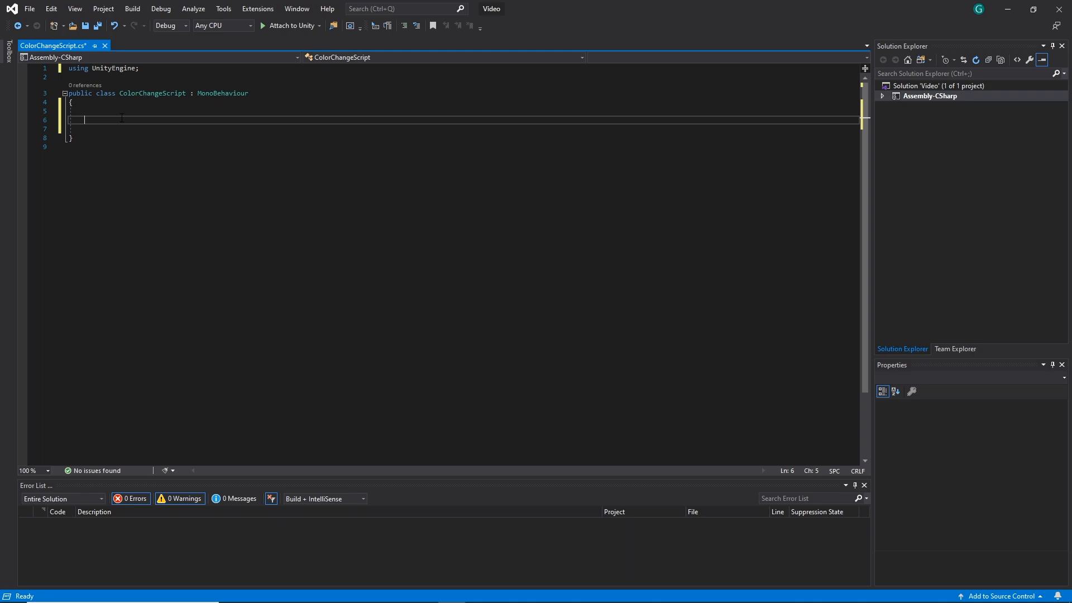
Declare an empty public void method named bluePress() with its braces inside the ColorChangeScript class
{"action": "left_click", "coordinate": [1008, 9]}
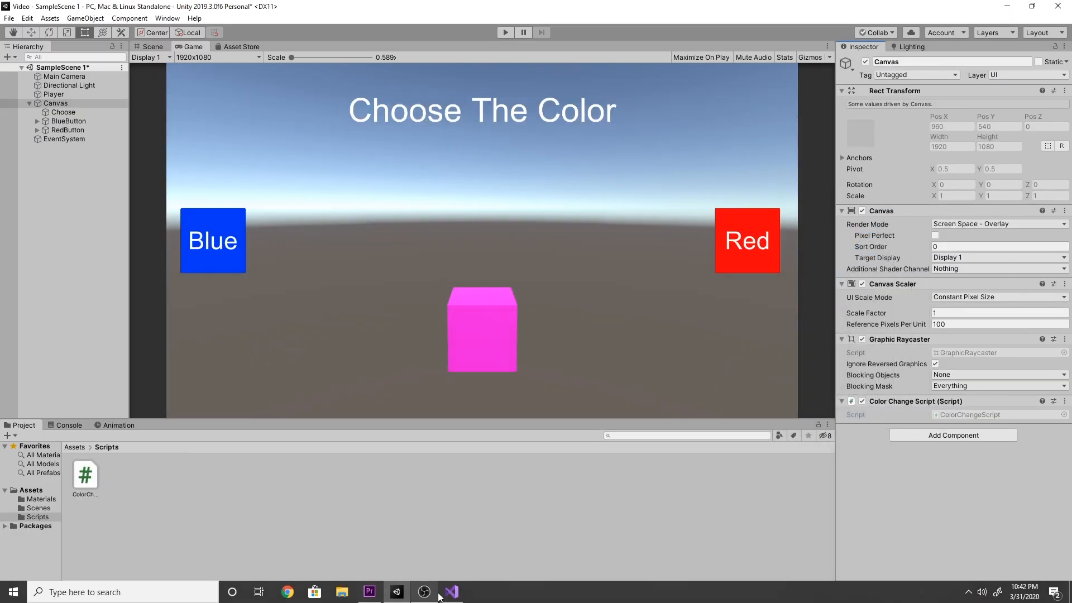
{"action": "mouse_move", "coordinate": [459, 582]}
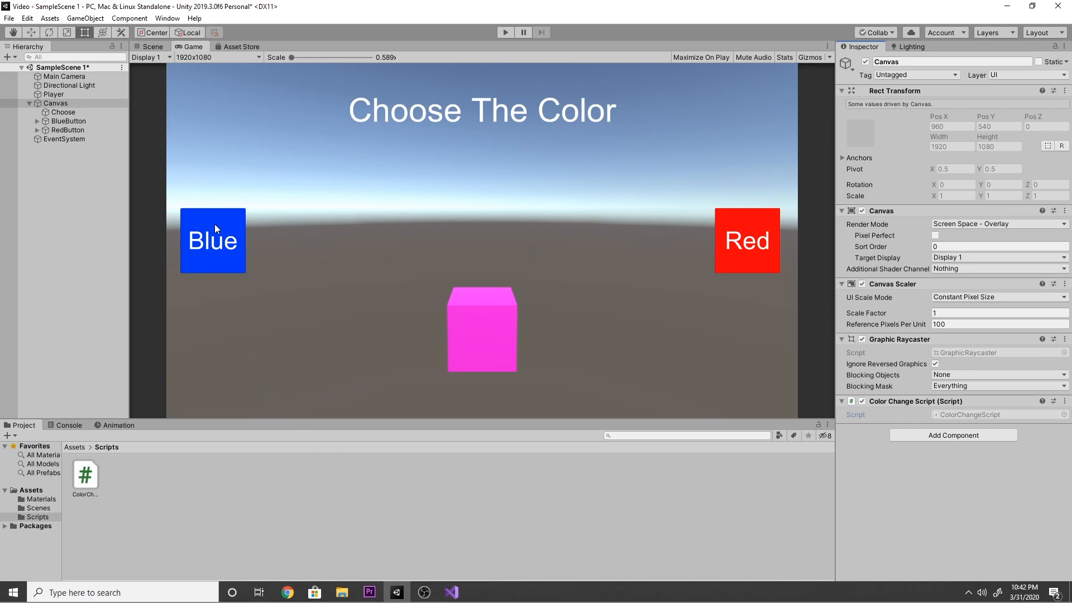
{"action": "left_click", "coordinate": [452, 595]}
{"action": "type", "text": "public"}
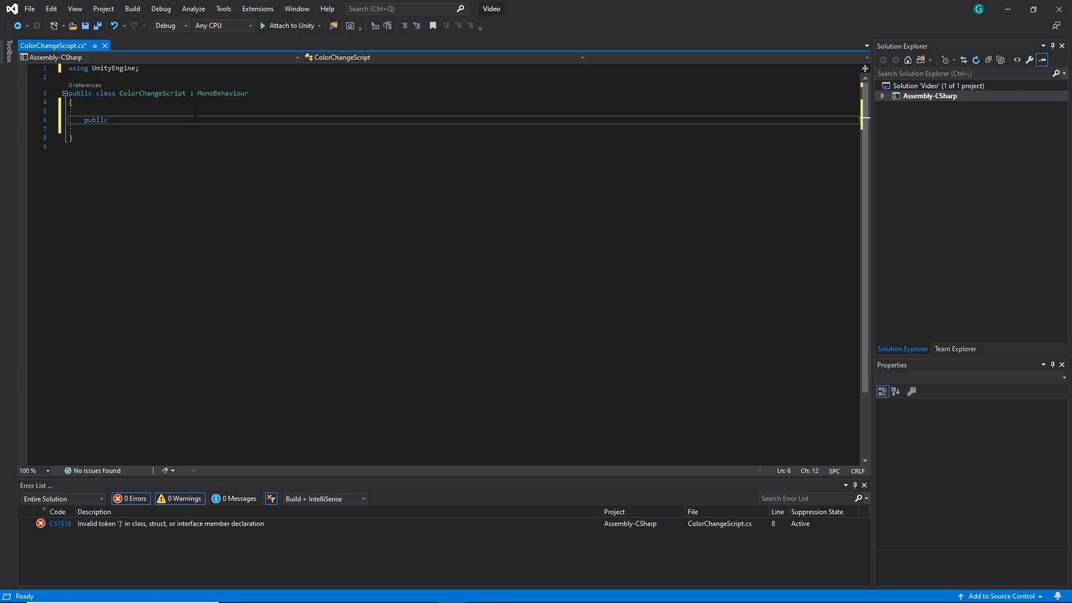
{"action": "type", "text": " void Bl"}
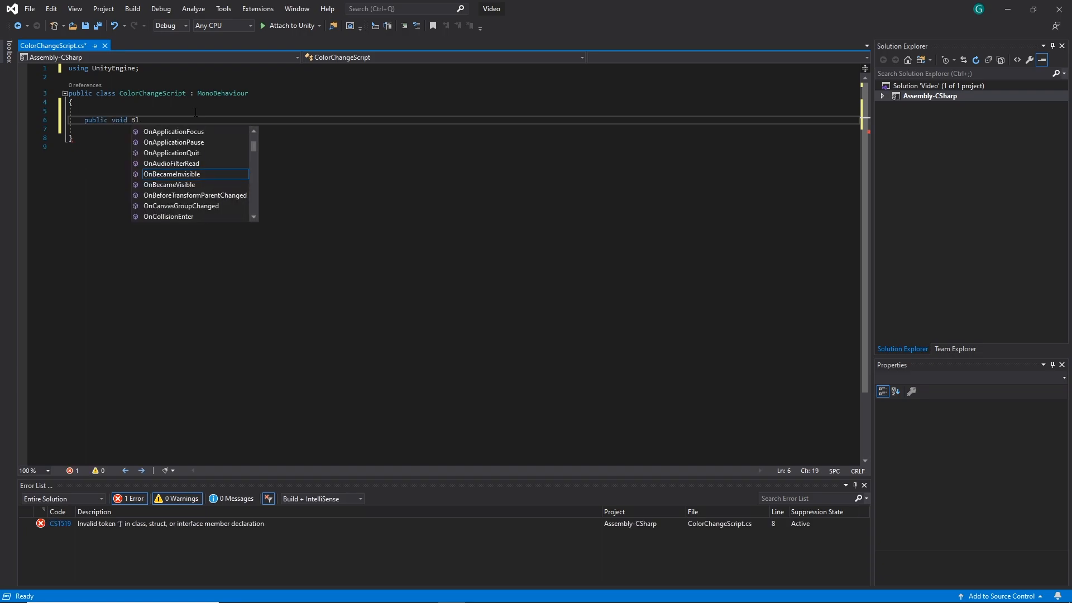
{"action": "type", "text": "=blue"}
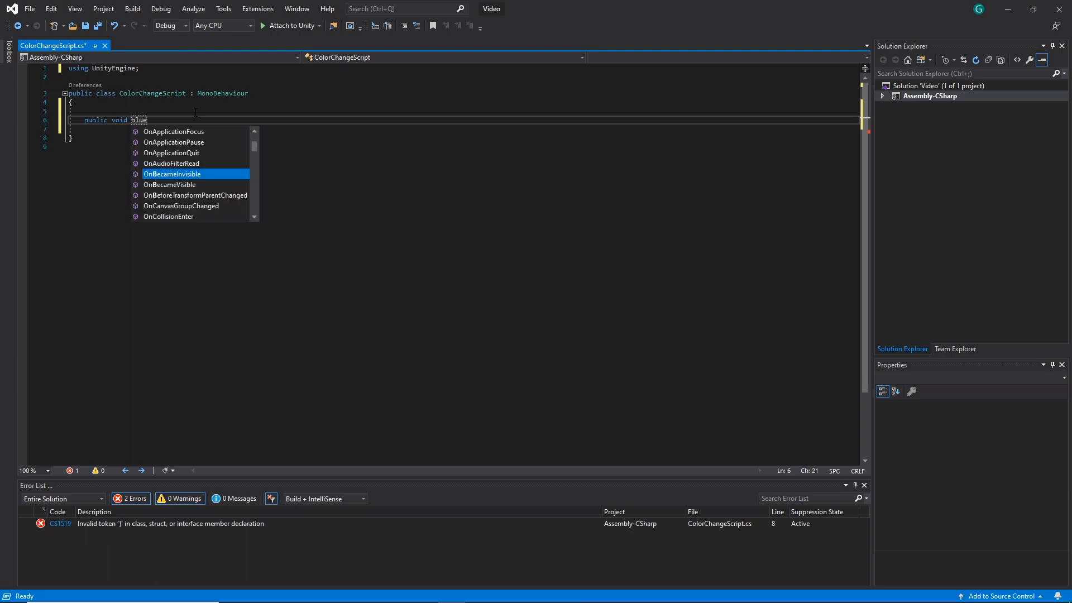
{"action": "type", "text": "Press"}
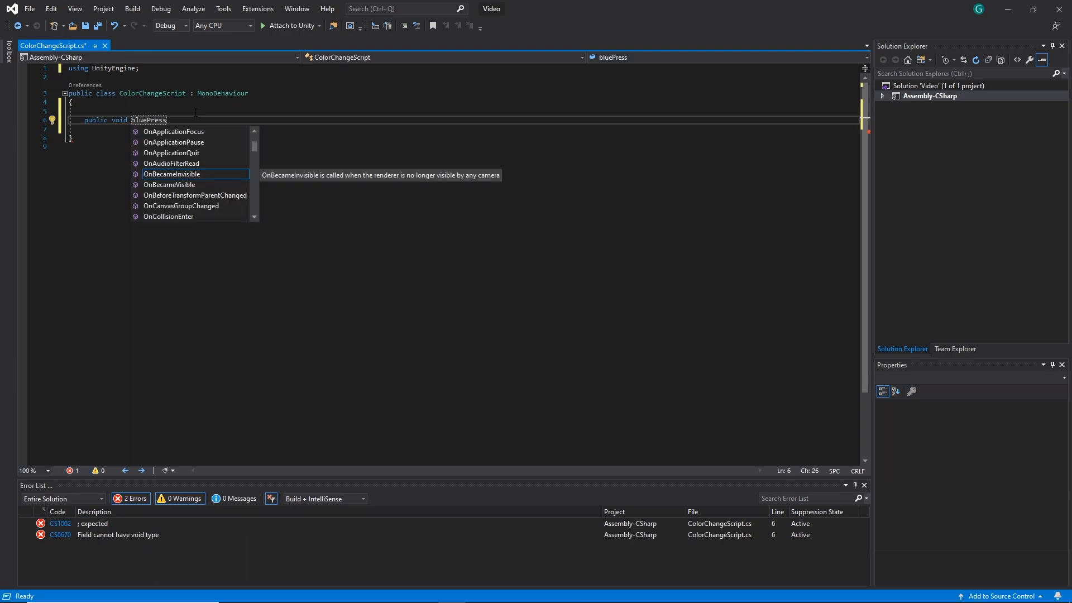
{"action": "type", "text": "("}
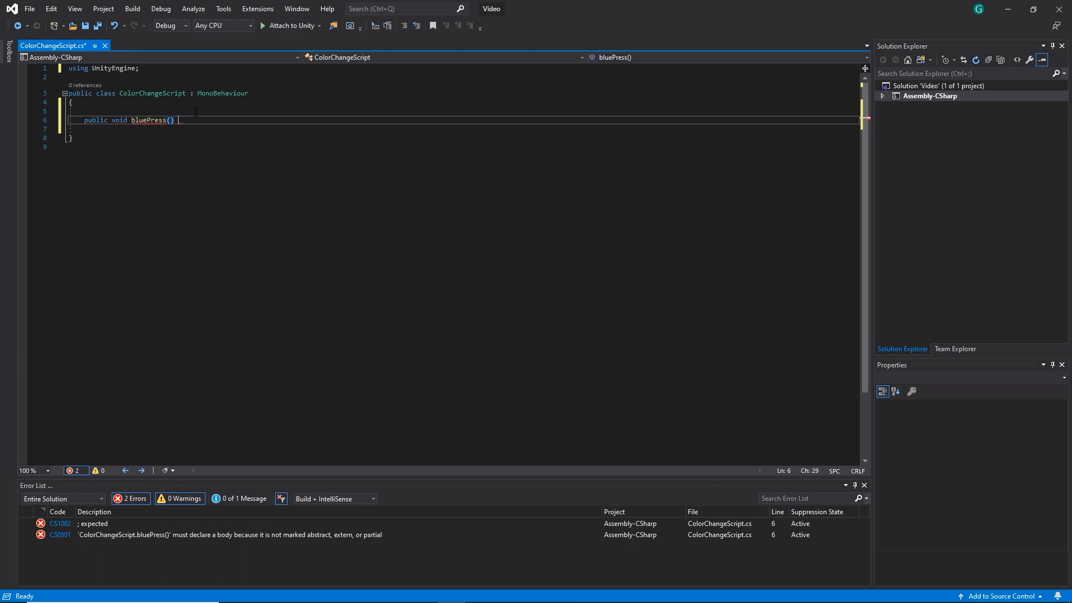
{"action": "type", "text": "{"}
{"action": "key", "text": "Return"}
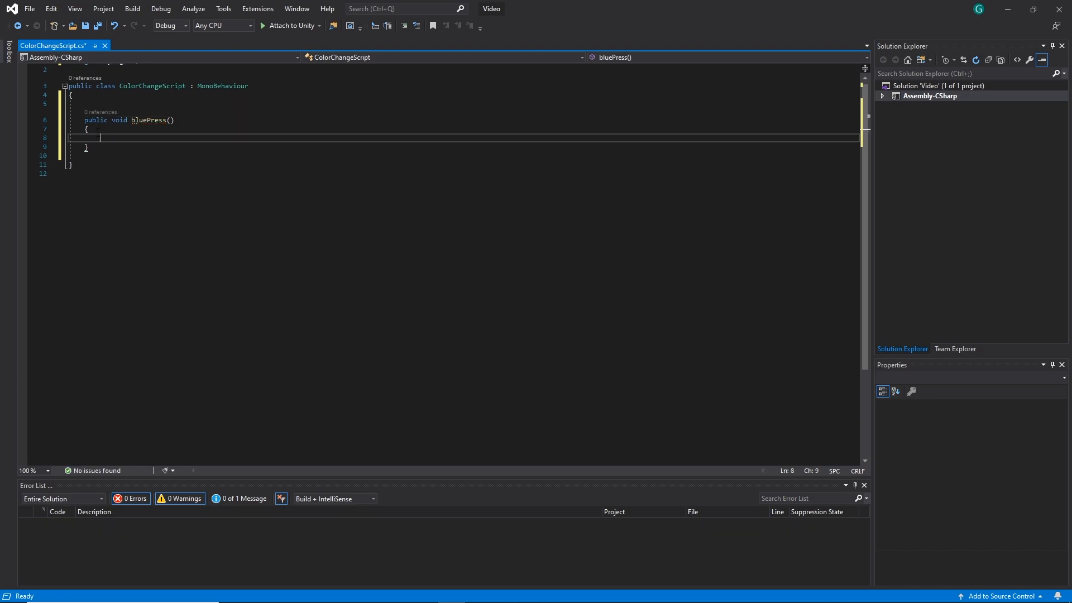
{"action": "scroll", "coordinate": [121, 137], "scroll_direction": "down", "scroll_amount": 1}
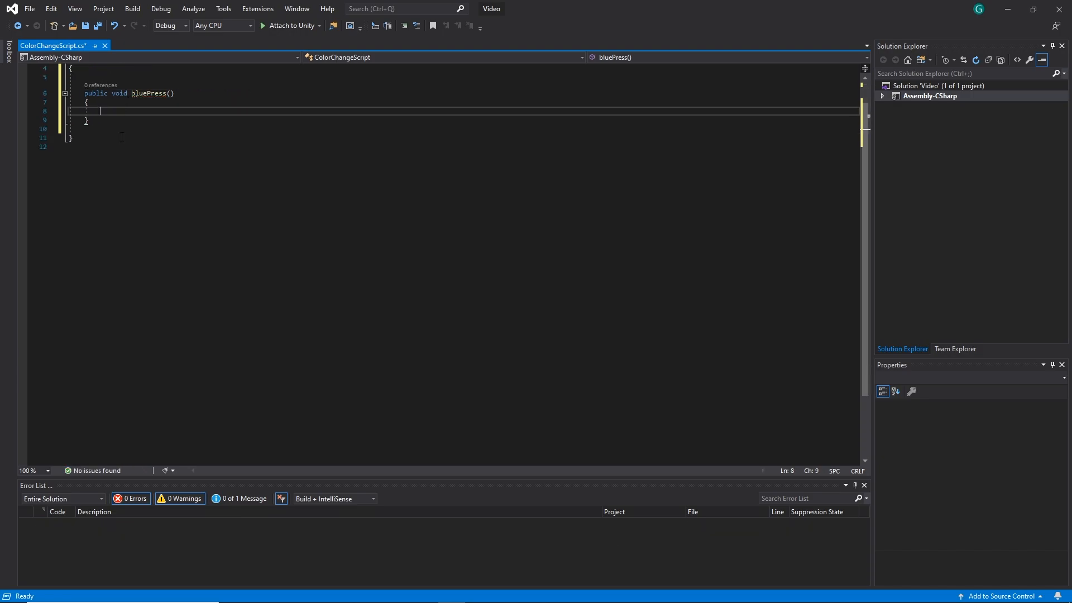
{"action": "scroll", "coordinate": [113, 110], "scroll_direction": "up", "scroll_amount": 1}
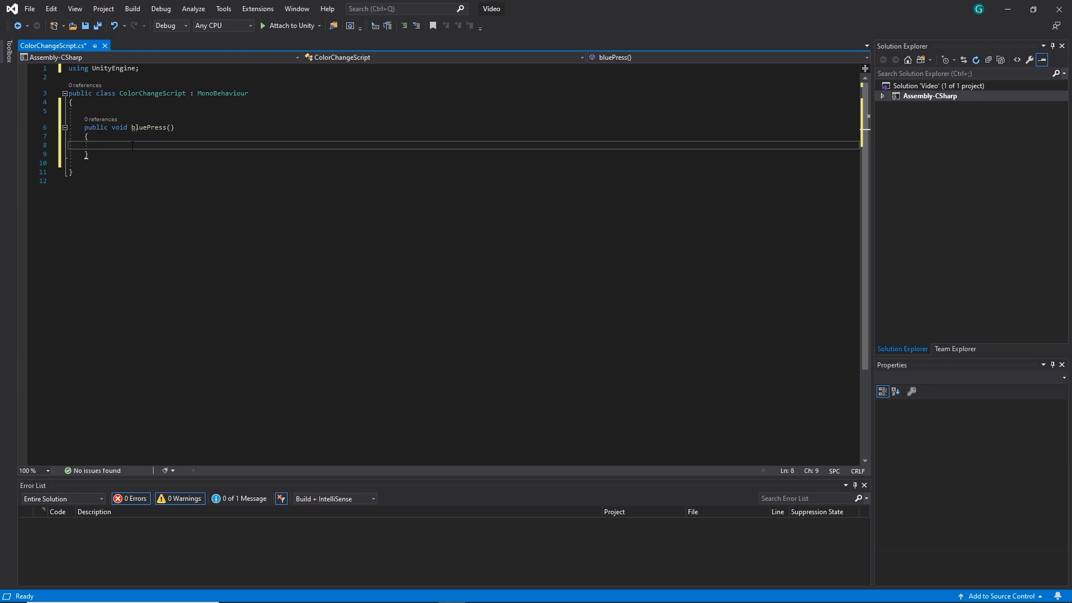
{"action": "left_click", "coordinate": [1009, 9]}
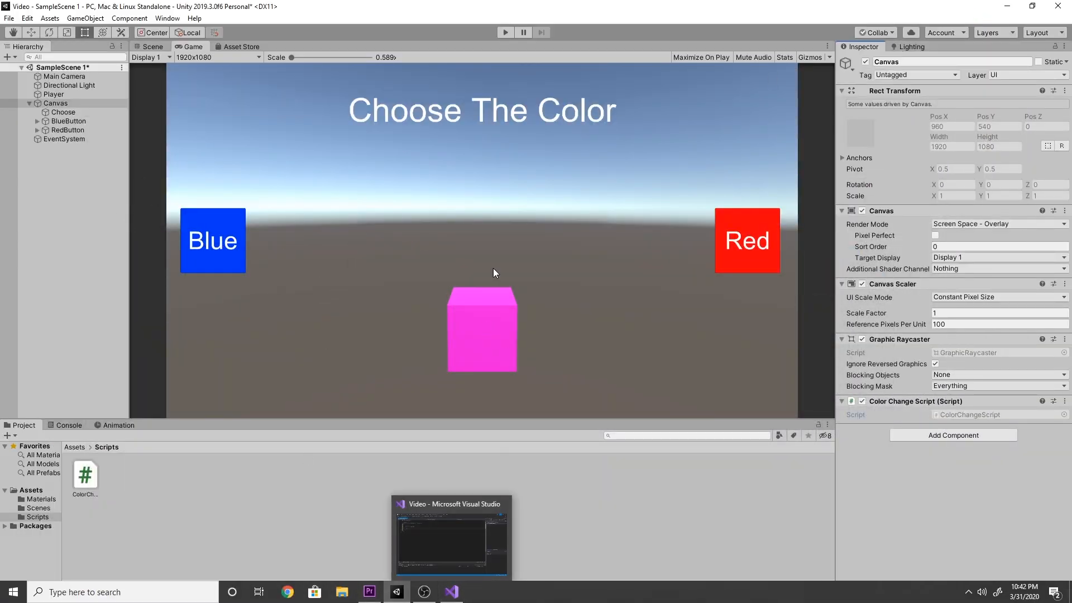
{"action": "left_click", "coordinate": [453, 600]}
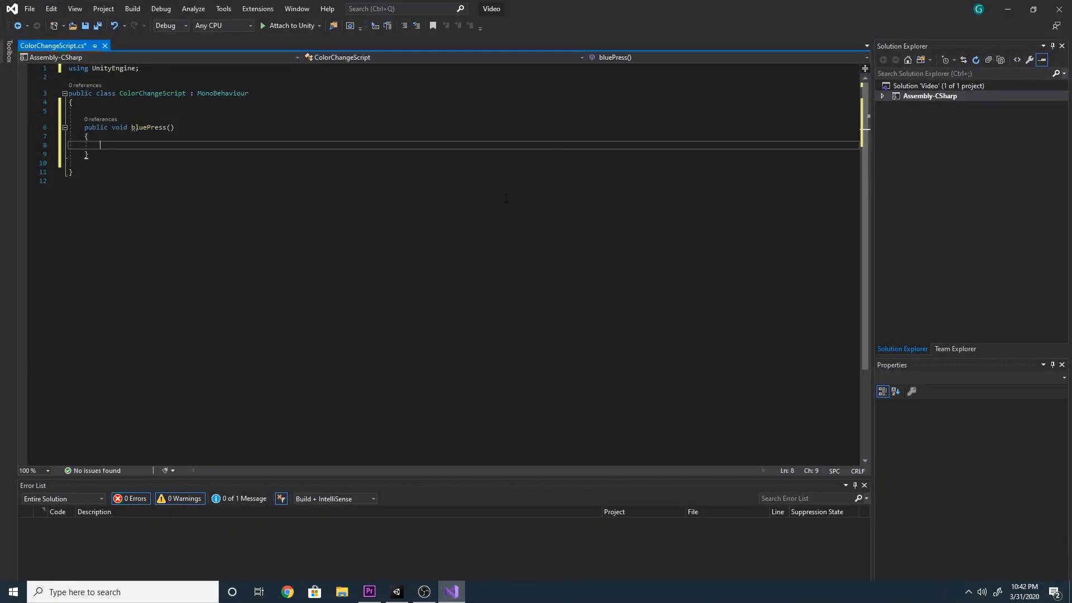
{"action": "left_click", "coordinate": [1009, 7]}
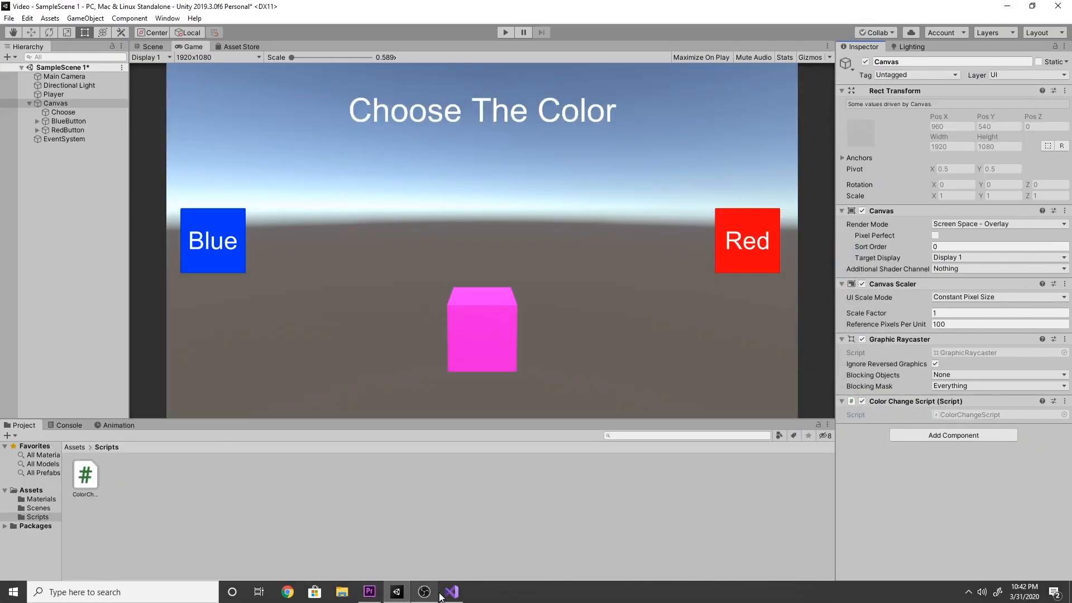
{"action": "left_click", "coordinate": [452, 596]}
Declare a public Material variable named playerMat on the line above the bluePress method
{"action": "left_click", "coordinate": [109, 111]}
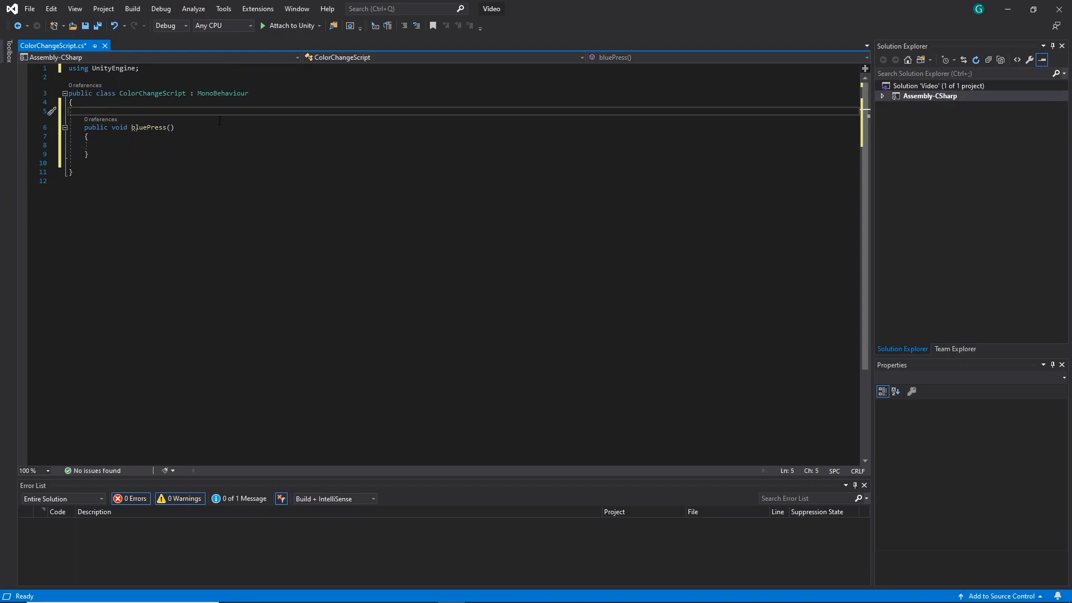
{"action": "type", "text": "public "}
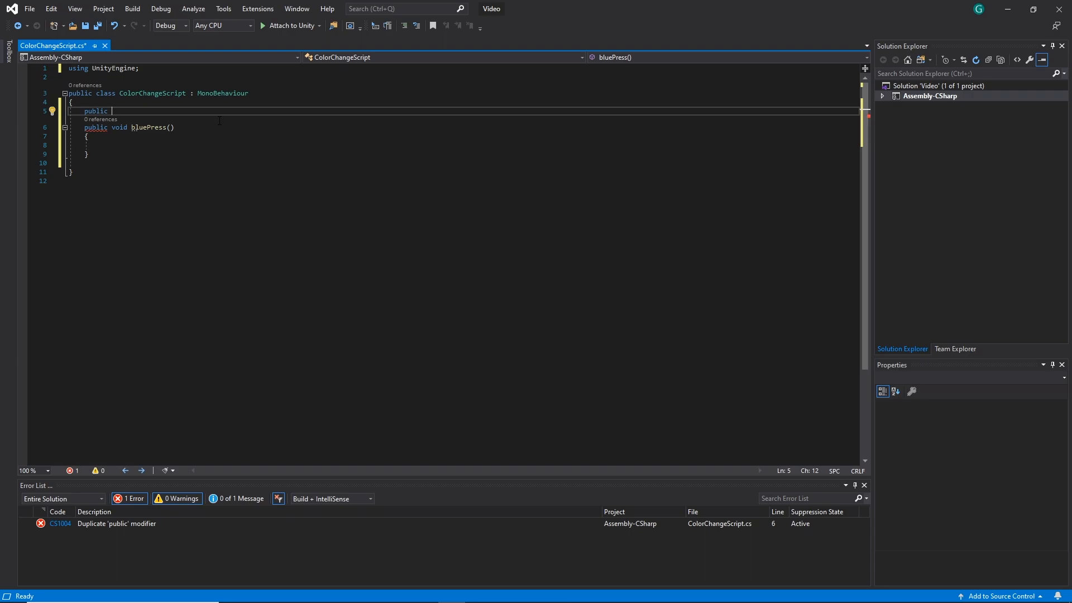
{"action": "type", "text": "Materp"}
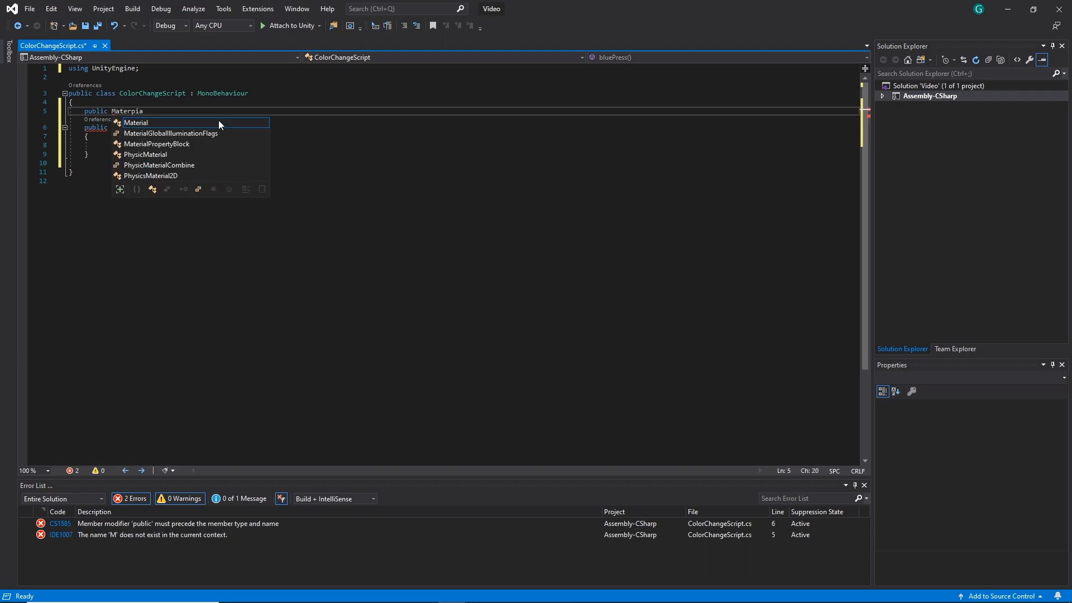
{"action": "key", "text": "BackSpace"}
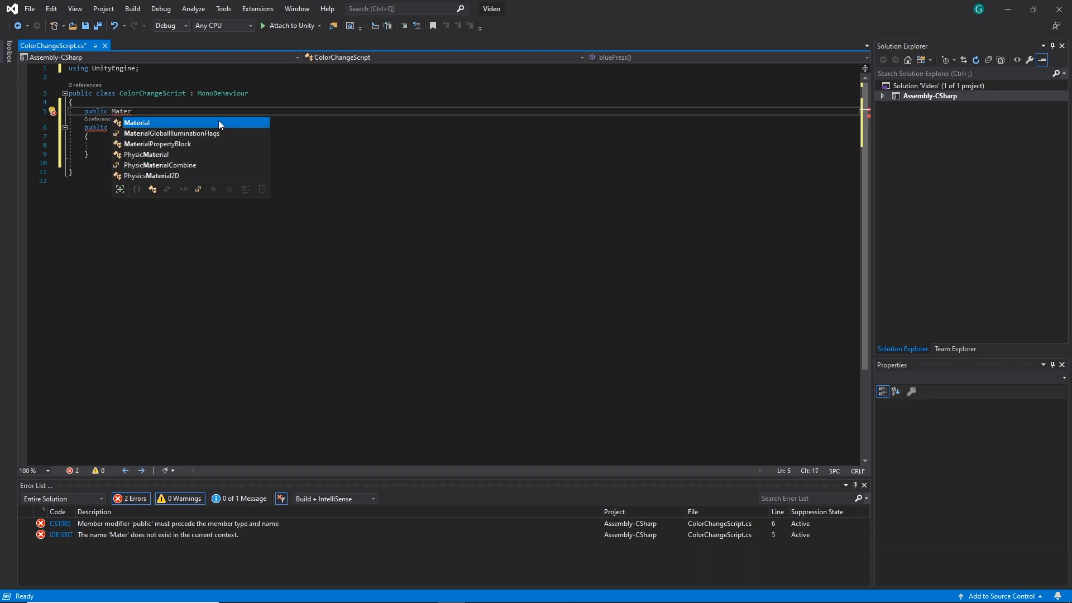
{"action": "key", "text": "Tab"}
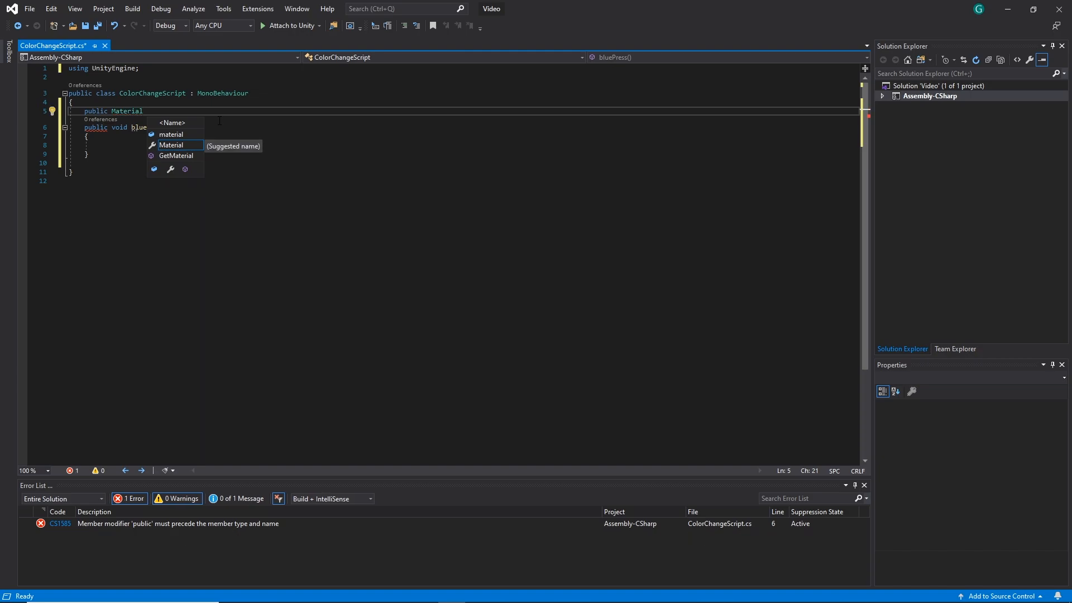
{"action": "type", "text": "playerM"}
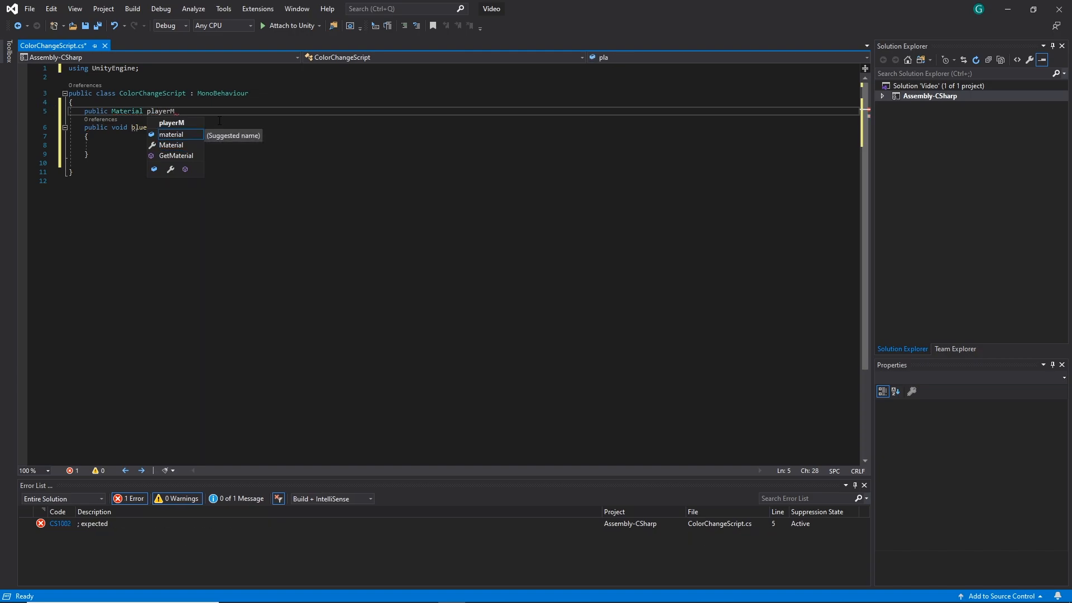
{"action": "type", "text": "at;"}
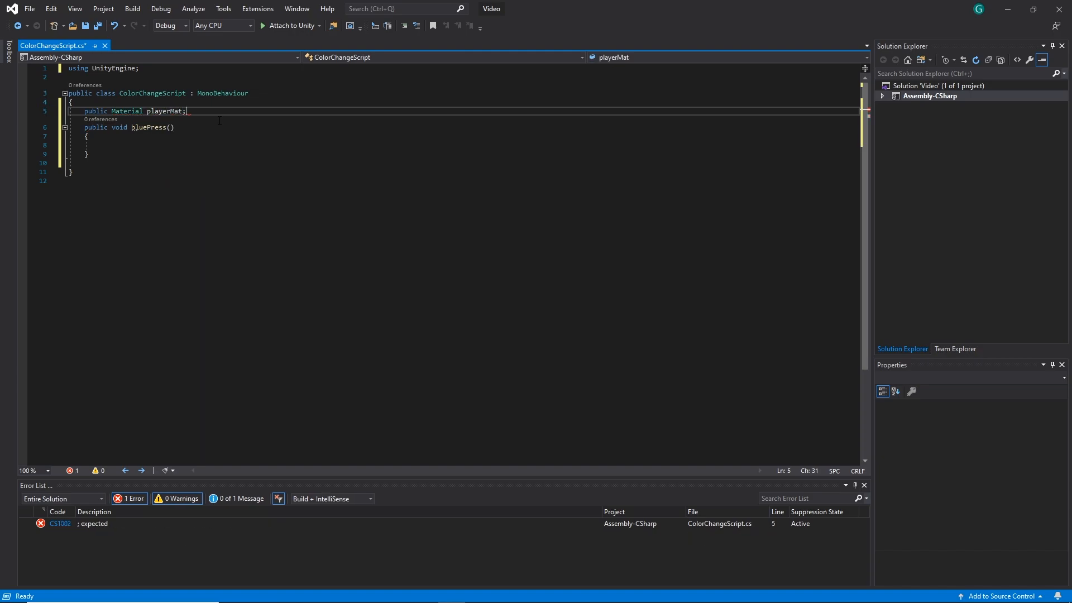
Replace the public modifier of the playerMat declaration with the [SerializeField] attribute
{"action": "left_click_drag", "start_coordinate": [102, 111], "coordinate": [84, 111]}
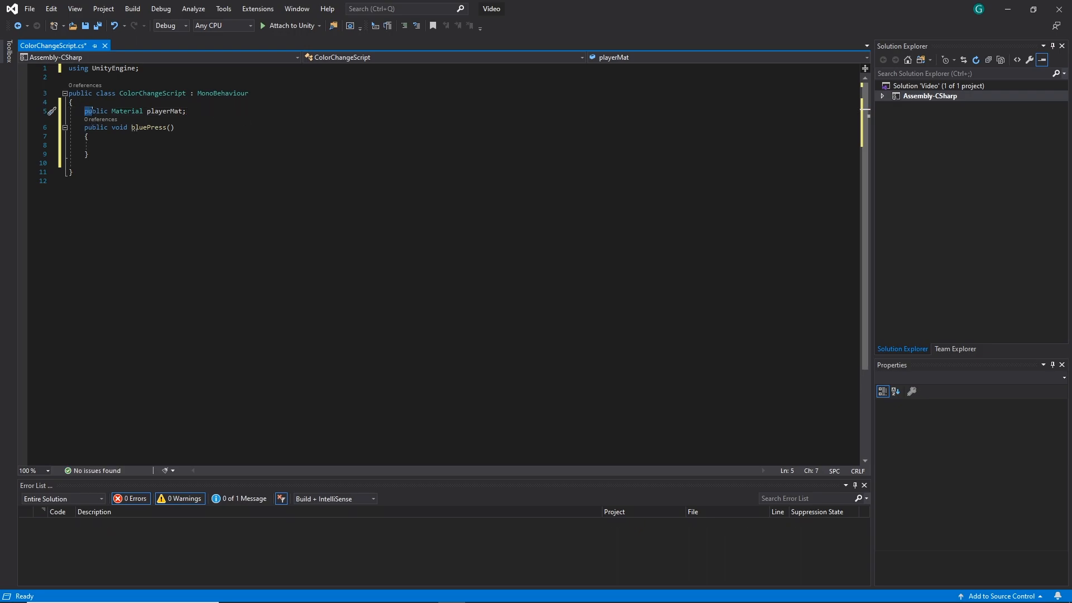
{"action": "left_click", "coordinate": [1007, 8]}
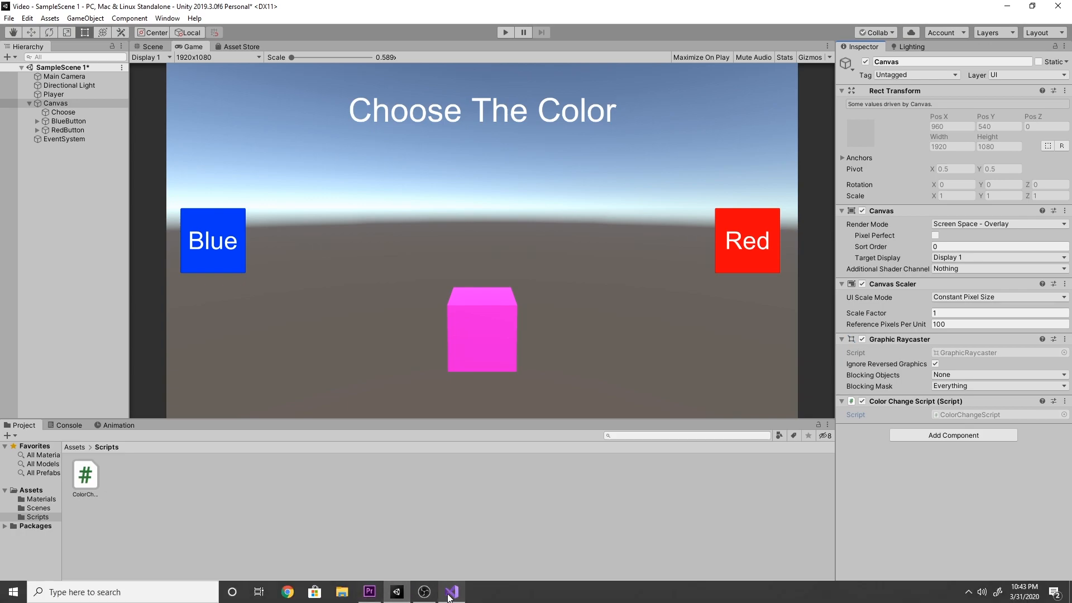
{"action": "left_click", "coordinate": [454, 595]}
{"action": "left_click_drag", "start_coordinate": [108, 111], "coordinate": [88, 112]}
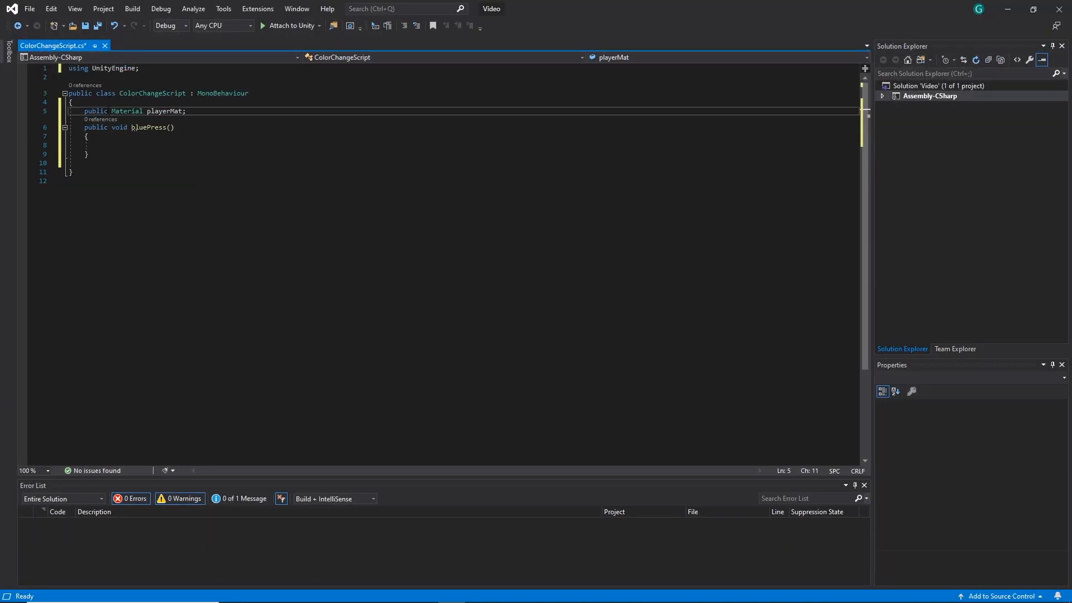
{"action": "type", "text": "[Ser"}
{"action": "key", "text": "Tab"}
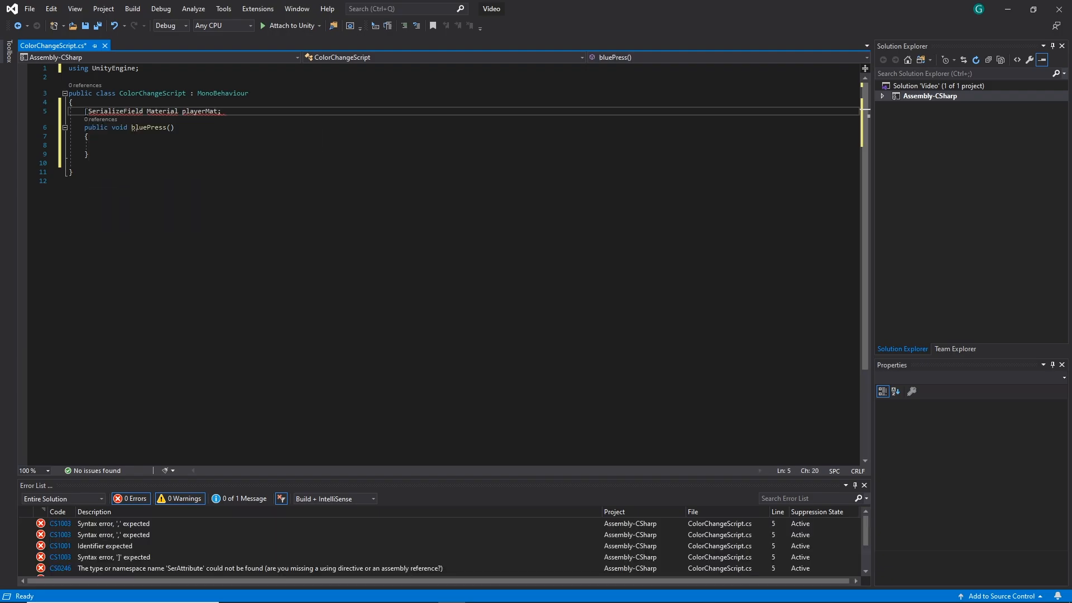
{"action": "type", "text": "]"}
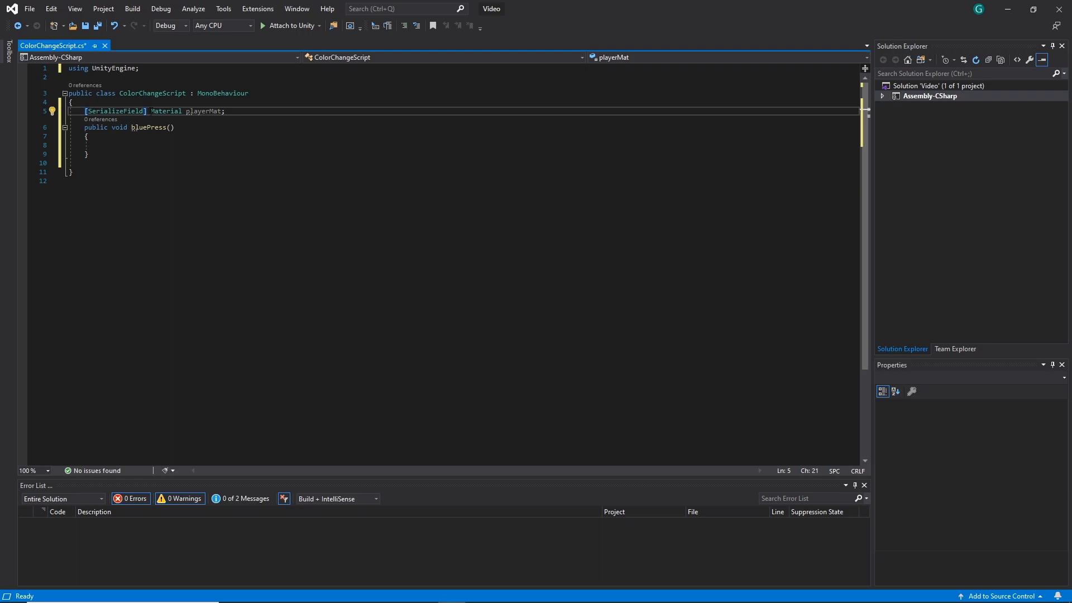
Remove the [SerializeField] attribute from the playerMat declaration and restore the public modifier
{"action": "key", "text": "BackSpace"}
{"action": "key", "text": "BackSpace"}
{"action": "key", "text": "BackSpace"}
{"action": "key", "text": "BackSpace"}
{"action": "key", "text": "BackSpace"}
{"action": "key", "text": "BackSpace"}
{"action": "key", "text": "BackSpace"}
{"action": "key", "text": "BackSpace"}
{"action": "key", "text": "BackSpace"}
{"action": "key", "text": "BackSpace"}
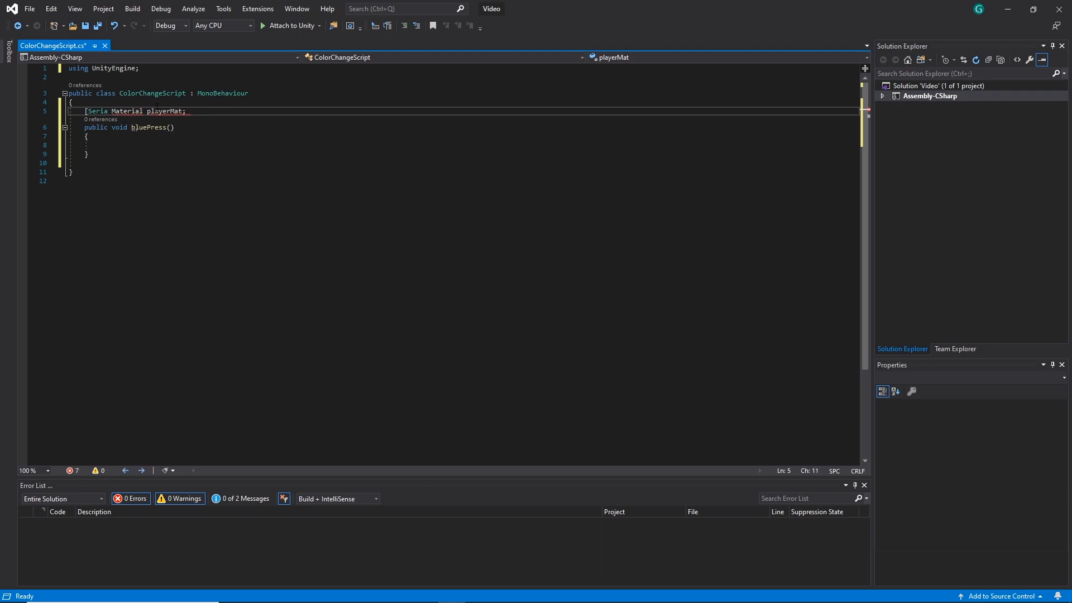
{"action": "key", "text": "BackSpace"}
{"action": "key", "text": "BackSpace"}
{"action": "key", "text": "BackSpace"}
{"action": "key", "text": "BackSpace"}
{"action": "key", "text": "BackSpace"}
{"action": "key", "text": "BackSpace"}
{"action": "type", "text": "publ"}
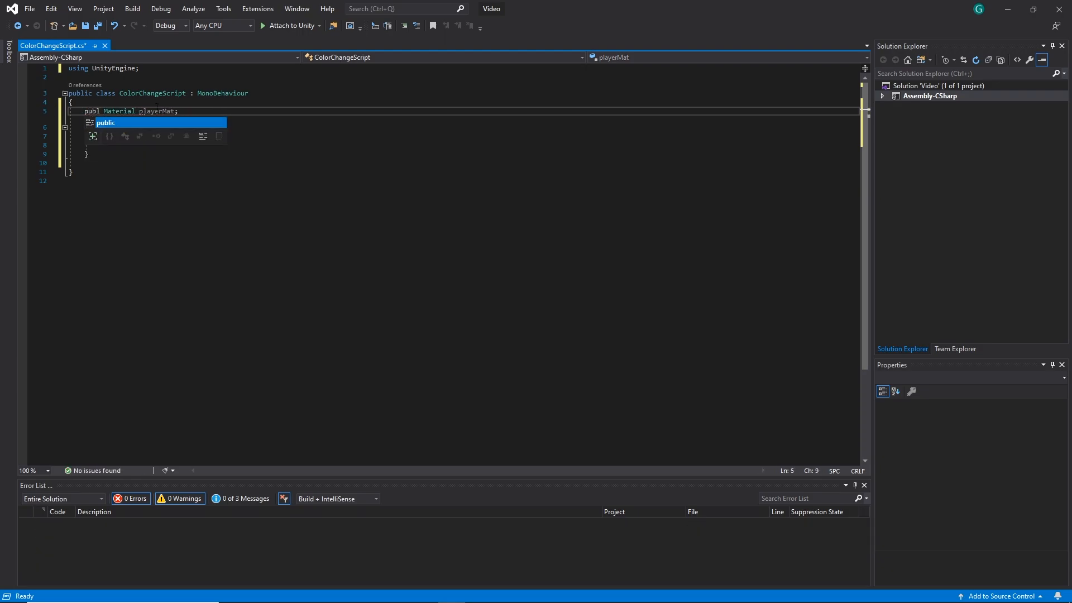
{"action": "type", "text": "ic"}
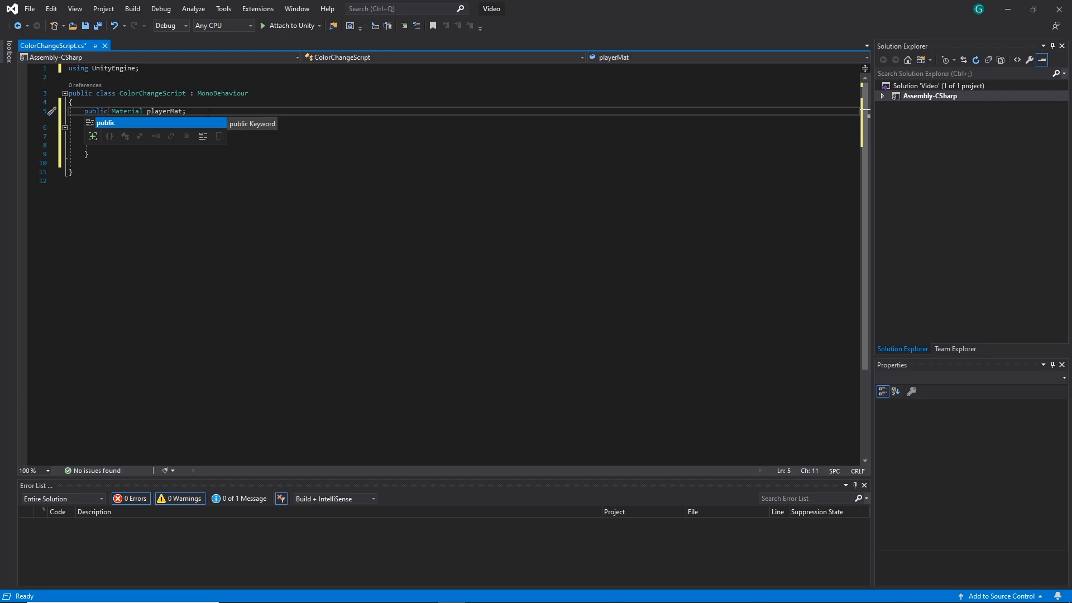
Review the playerMat declaration and the bluePress method name, and save ColorChangeScript
{"action": "left_click_drag", "start_coordinate": [112, 111], "coordinate": [180, 111]}
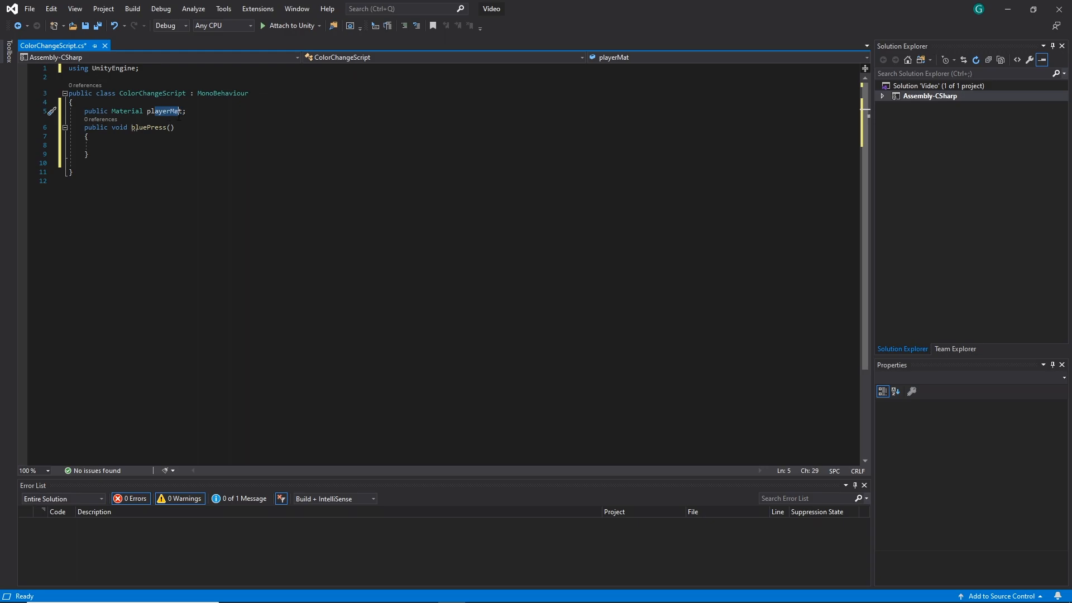
{"action": "left_click", "coordinate": [180, 112]}
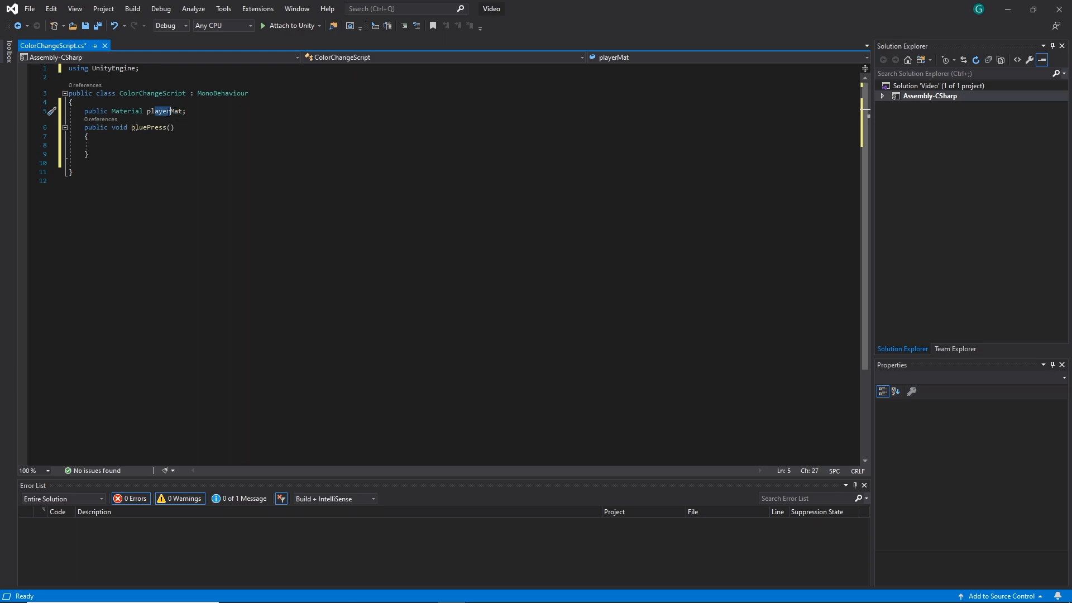
{"action": "double_click", "coordinate": [140, 128]}
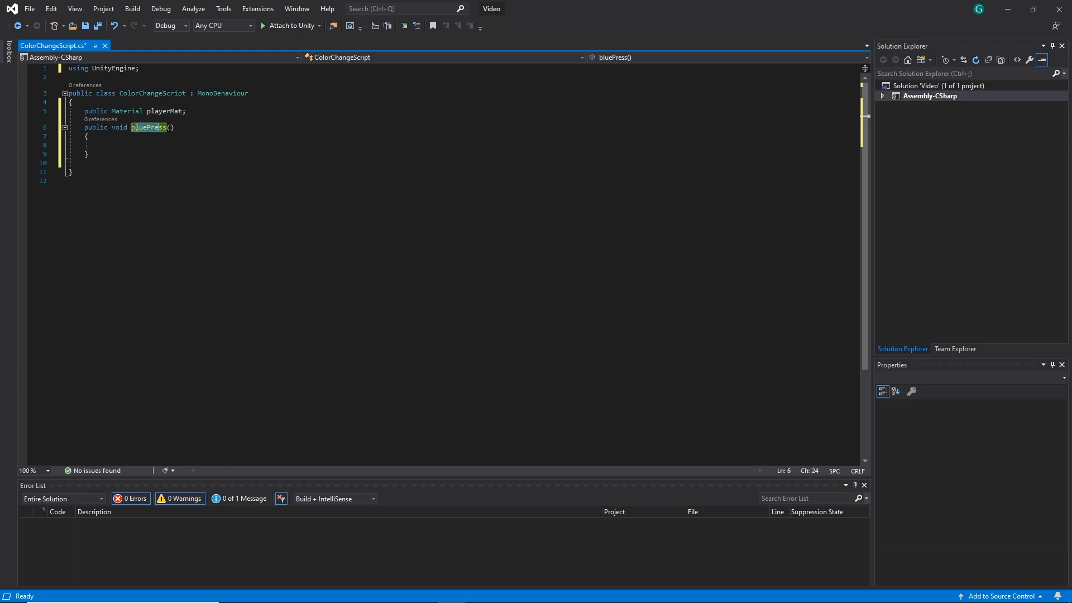
{"action": "left_click", "coordinate": [192, 128]}
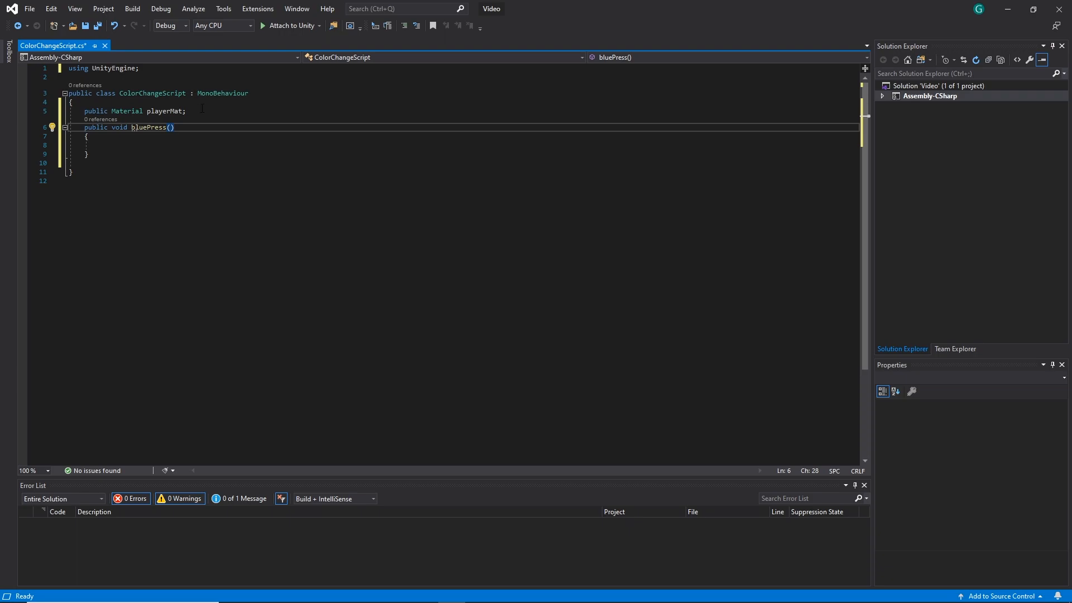
{"action": "left_click", "coordinate": [204, 111]}
{"action": "key", "text": "ctrl+s"}
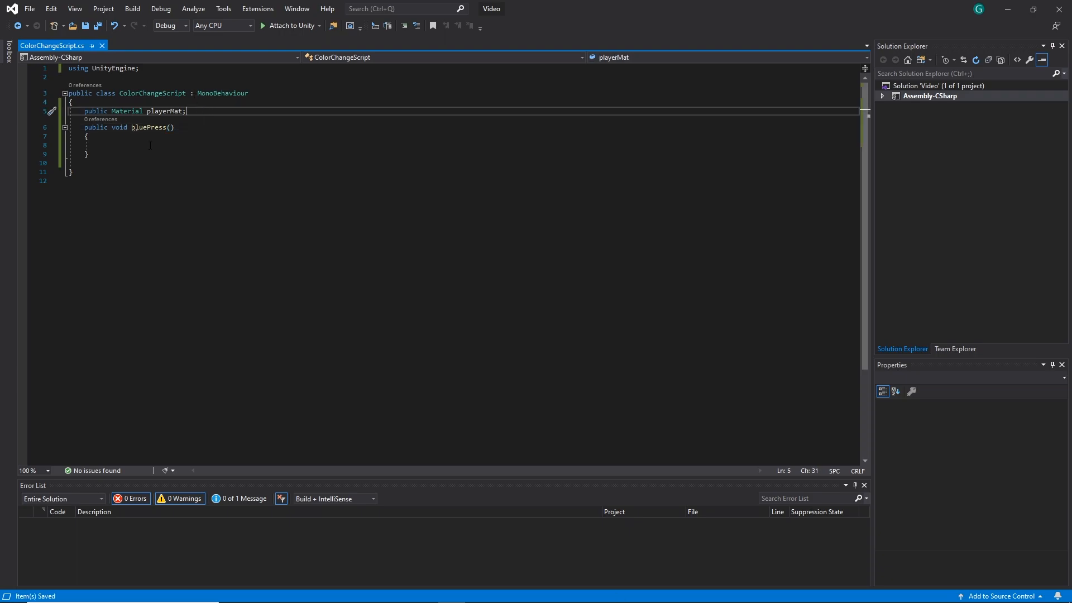
Check the Player Mat field on the Canvas's Color Change Script component in Unity against its Material type in the script
{"action": "left_click", "coordinate": [1008, 10]}
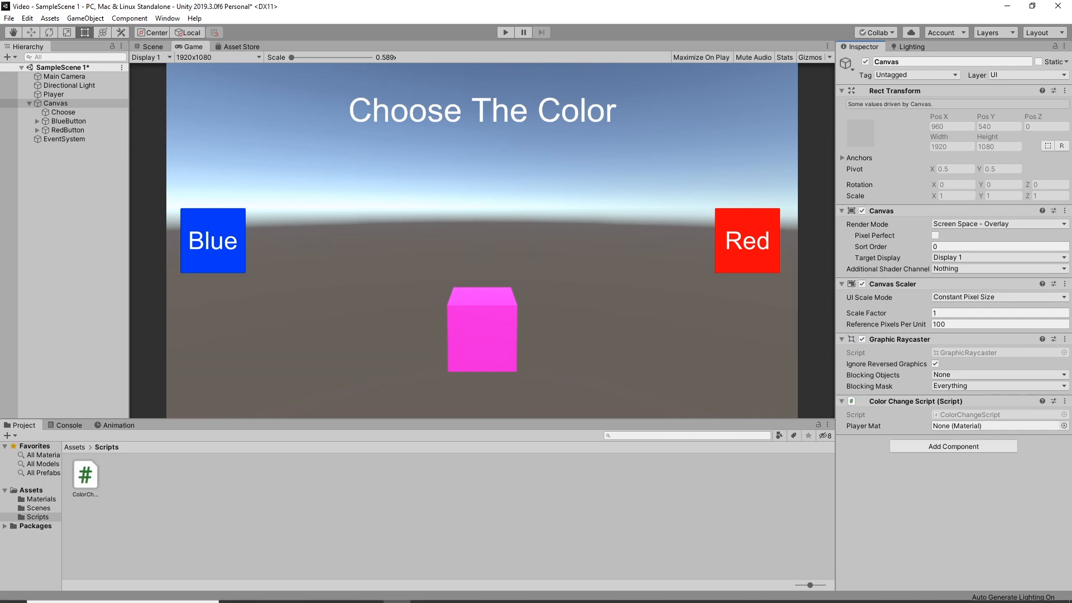
{"action": "left_click", "coordinate": [454, 592]}
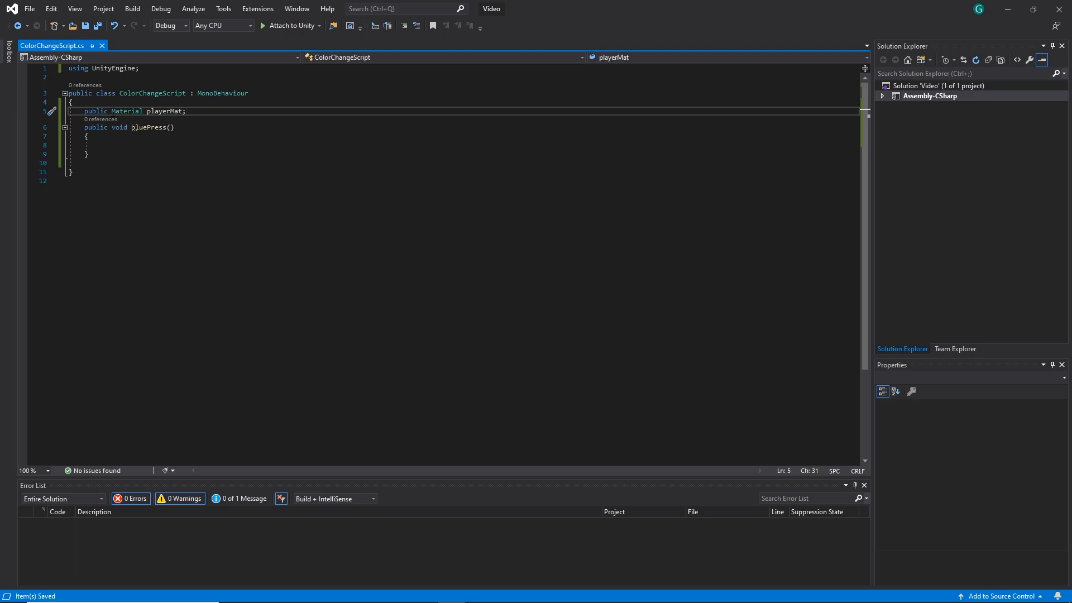
{"action": "double_click", "coordinate": [139, 112]}
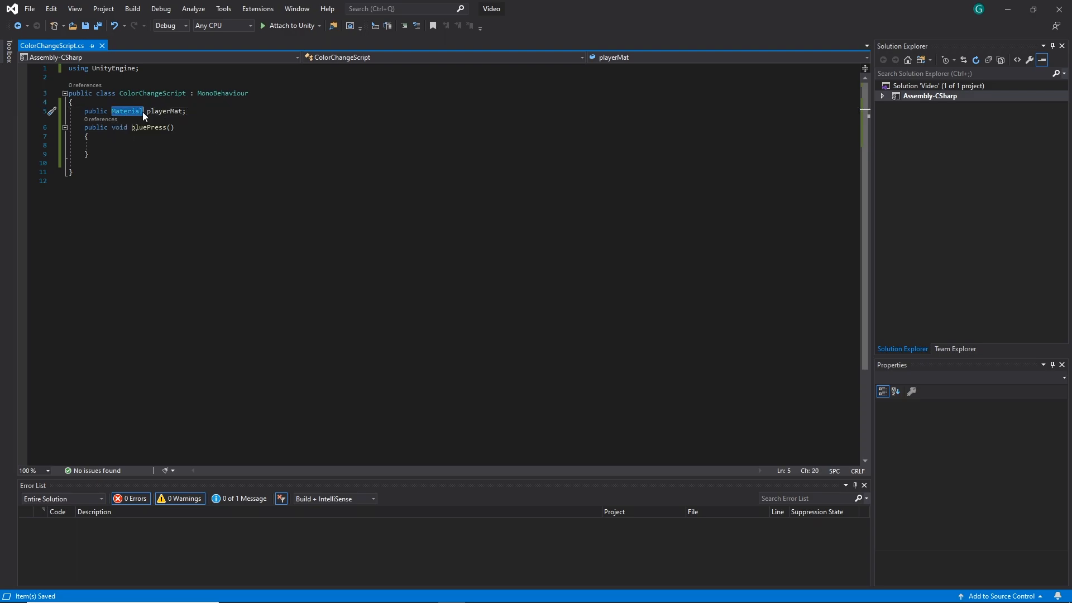
In Unity, assign the PlayerMaterial asset from the Materials folder to the Player Mat field of the Canvas's Color Change Script
{"action": "left_click_drag", "start_coordinate": [159, 112], "coordinate": [186, 112]}
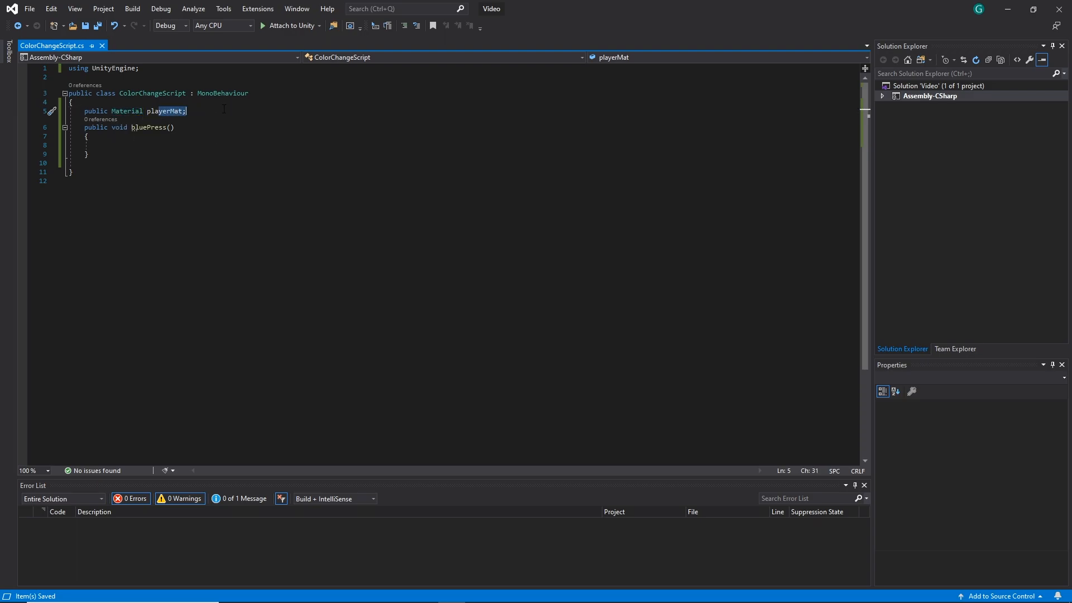
{"action": "left_click", "coordinate": [1008, 9]}
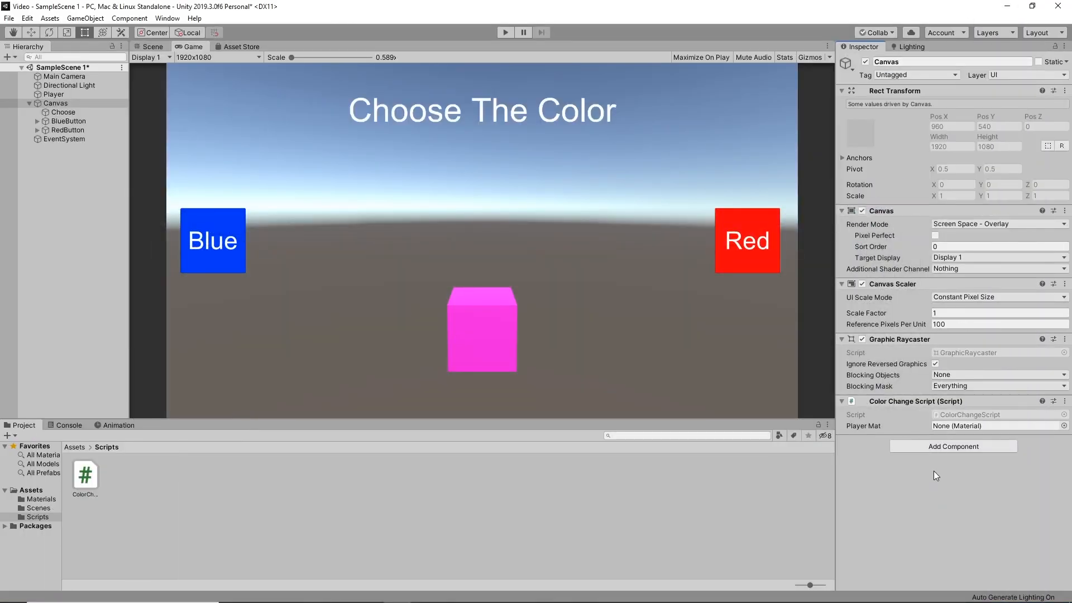
{"action": "left_click", "coordinate": [72, 447]}
{"action": "double_click", "coordinate": [86, 475]}
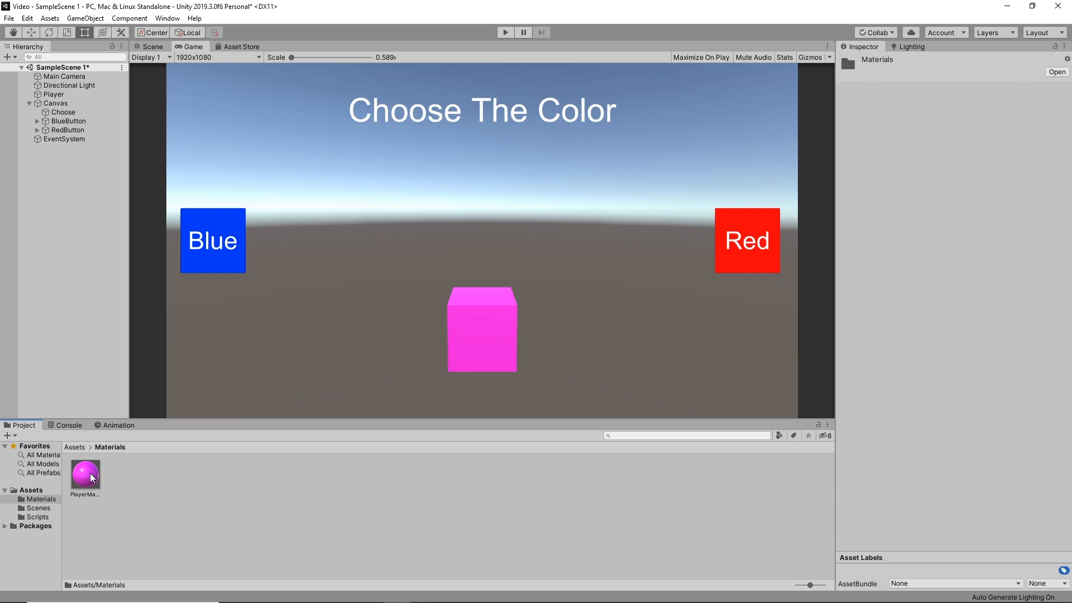
{"action": "left_click", "coordinate": [56, 104]}
{"action": "left_click_drag", "start_coordinate": [95, 481], "coordinate": [967, 425]}
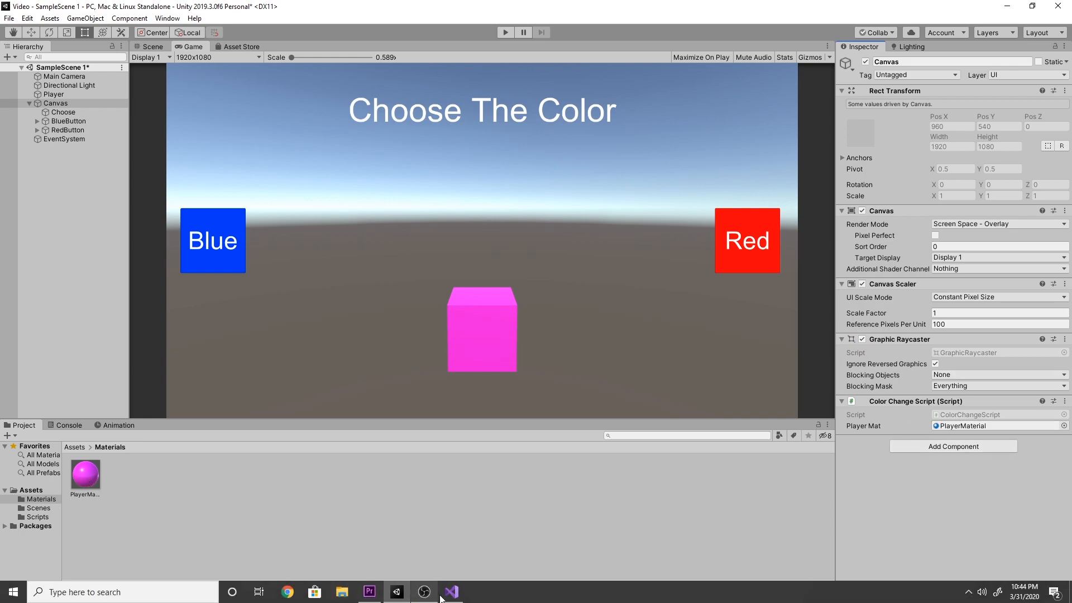
Compare the playerMat variable in ColorChangeScript with the PlayerMaterial asset in Unity, and review the bluePress method in Visual Studio
{"action": "left_click", "coordinate": [446, 595]}
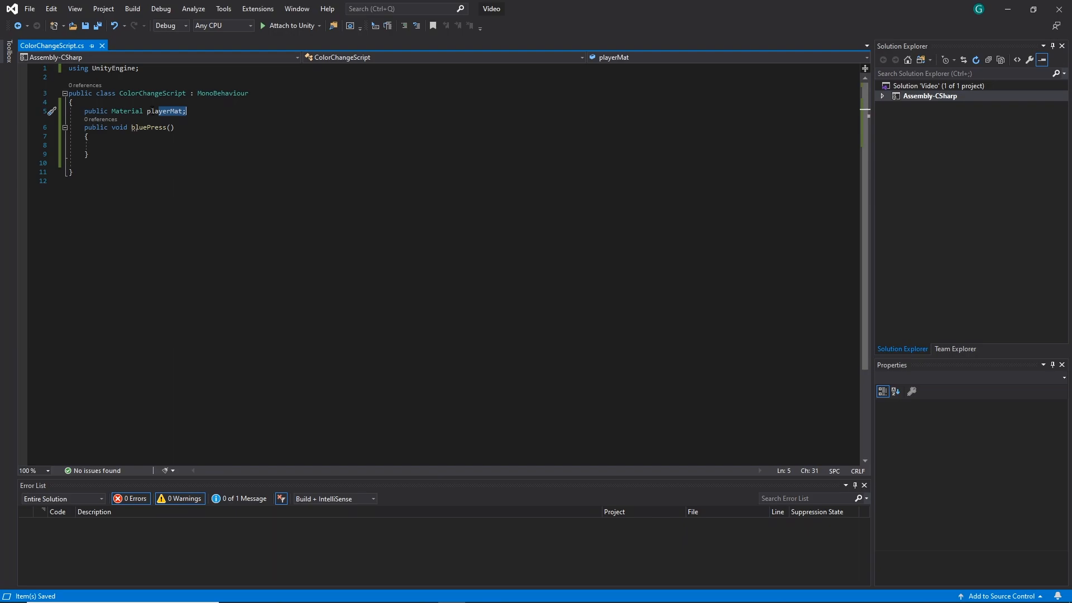
{"action": "left_click_drag", "start_coordinate": [146, 111], "coordinate": [190, 112]}
{"action": "left_click", "coordinate": [1008, 9]}
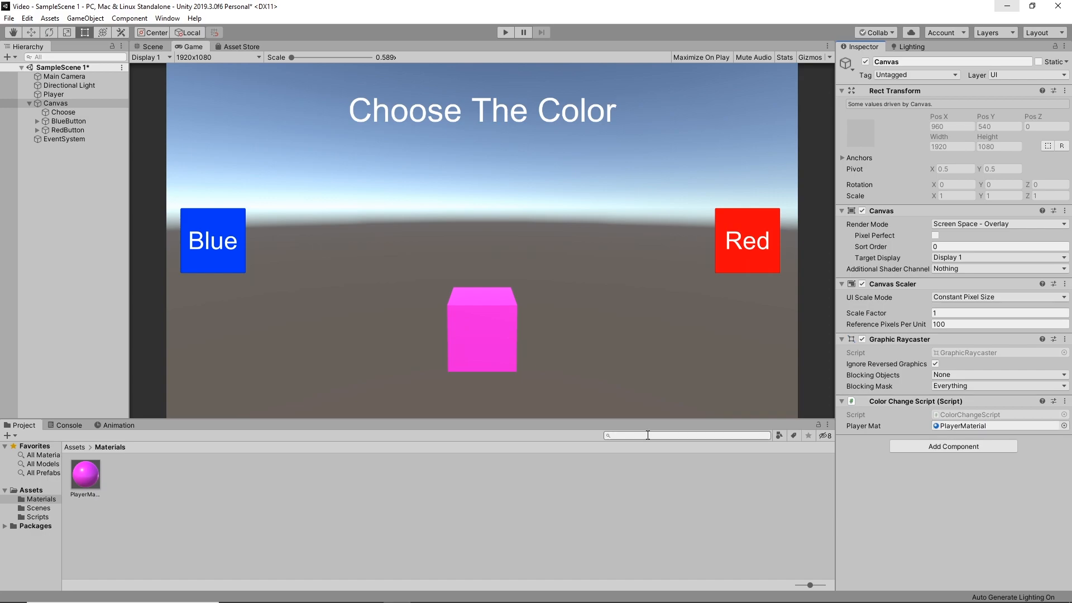
{"action": "left_click", "coordinate": [92, 474]}
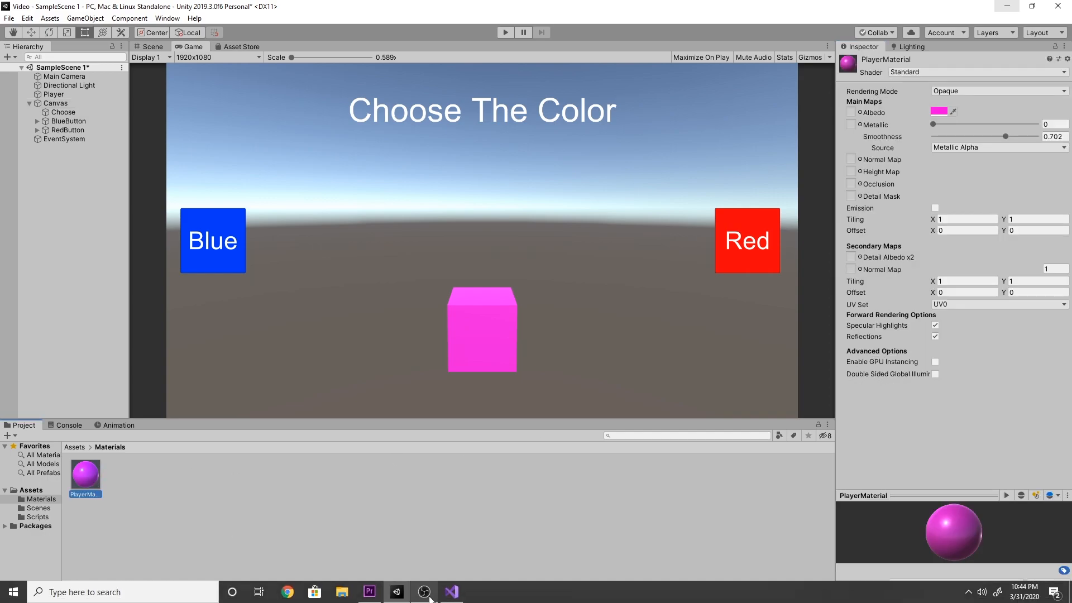
{"action": "left_click", "coordinate": [462, 595]}
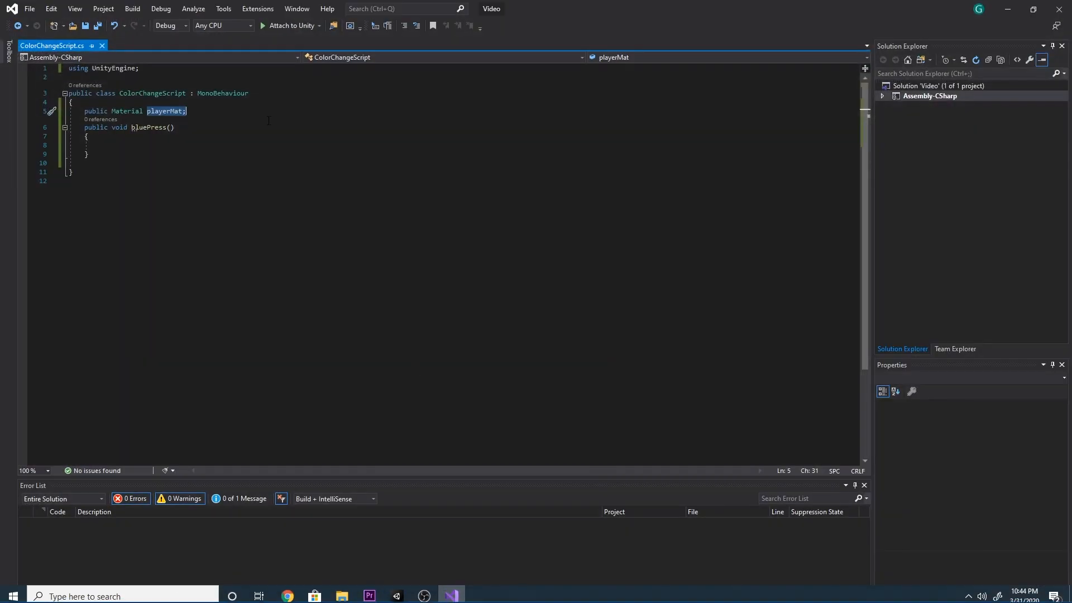
{"action": "left_click", "coordinate": [145, 147]}
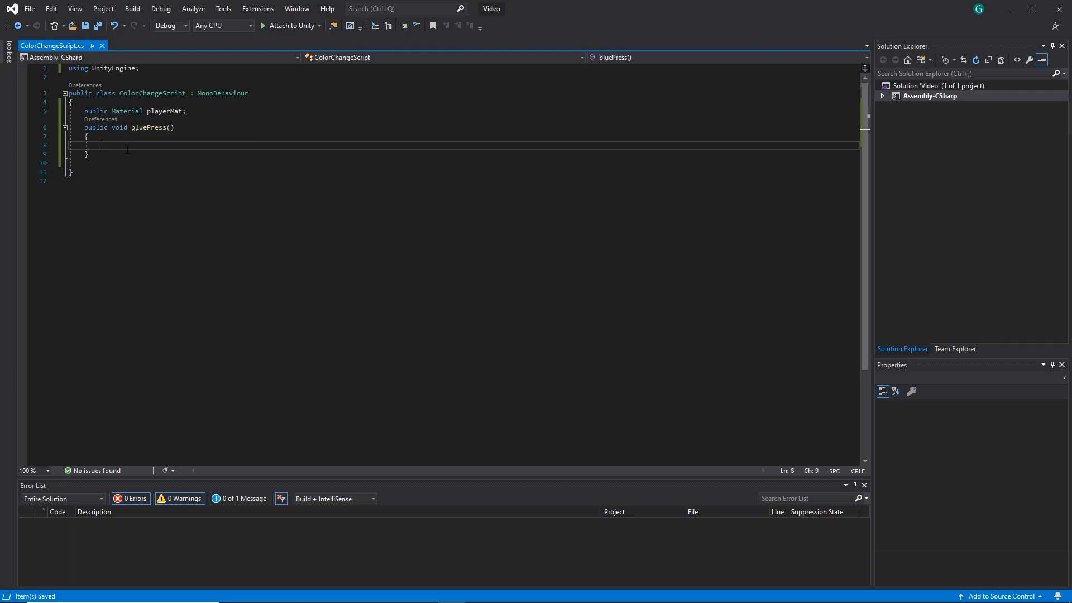
{"action": "mouse_move", "coordinate": [135, 132]}
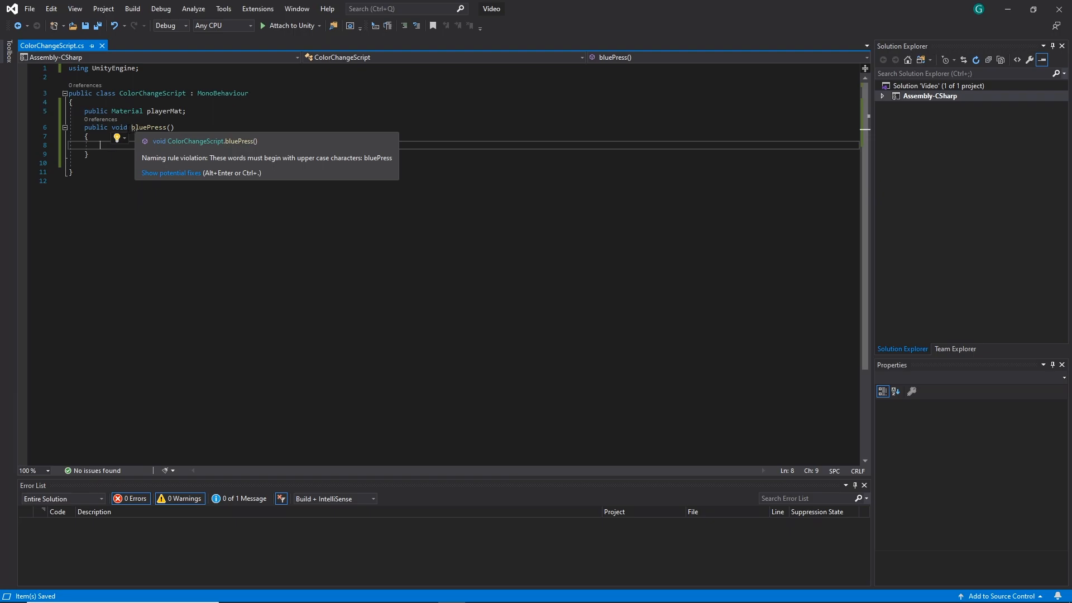
{"action": "left_click_drag", "start_coordinate": [112, 127], "coordinate": [175, 127]}
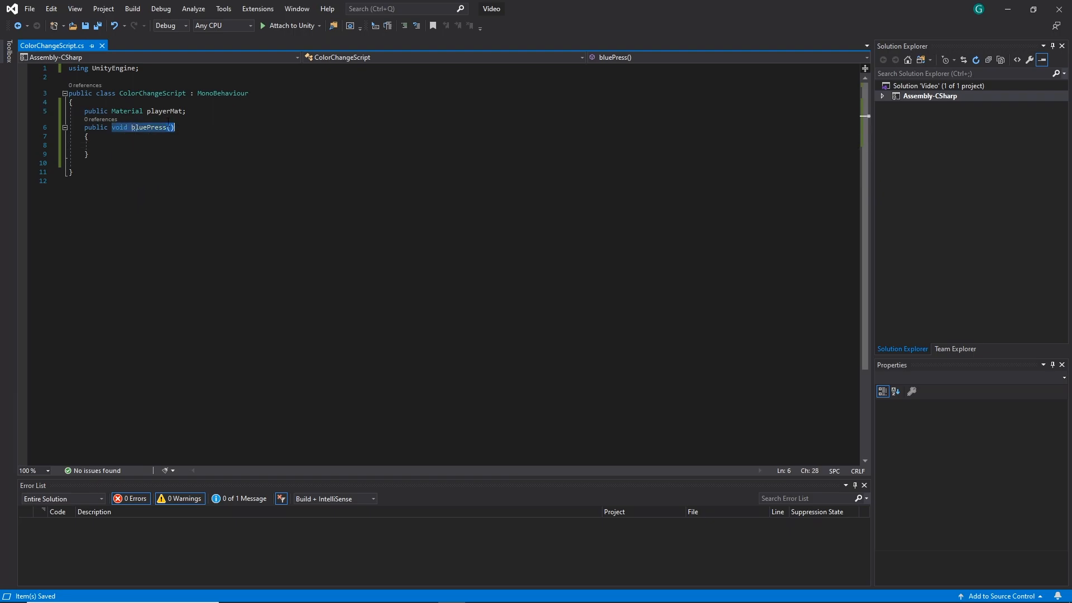
Add the statement playerMat.color = Color.blue; to the body of the bluePress method and save ColorChangeScript
{"action": "left_click", "coordinate": [116, 144]}
{"action": "type", "text": "playerMat"}
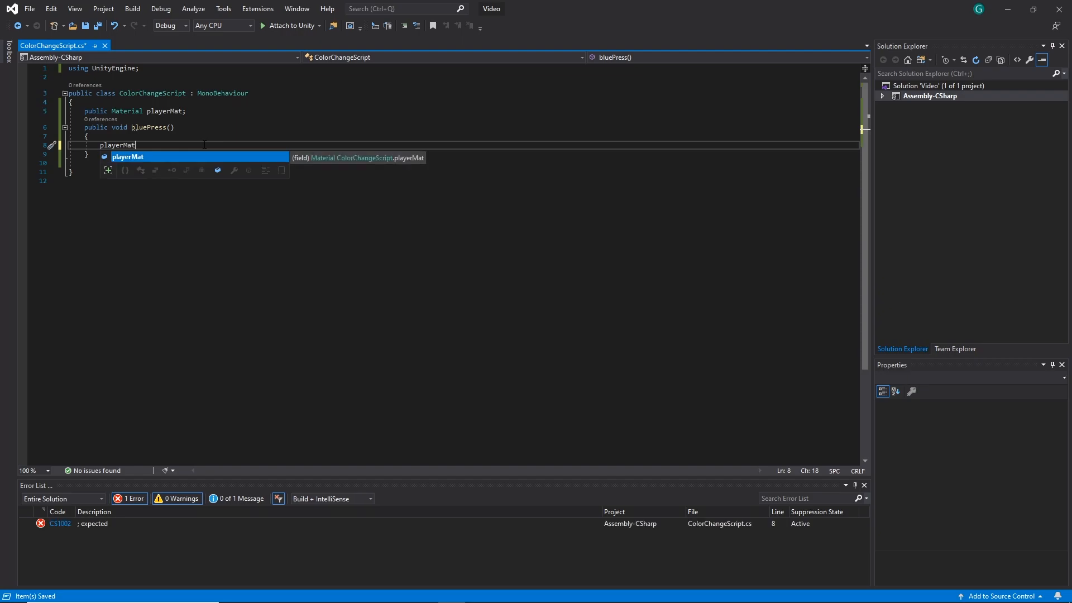
{"action": "type", "text": ".color "}
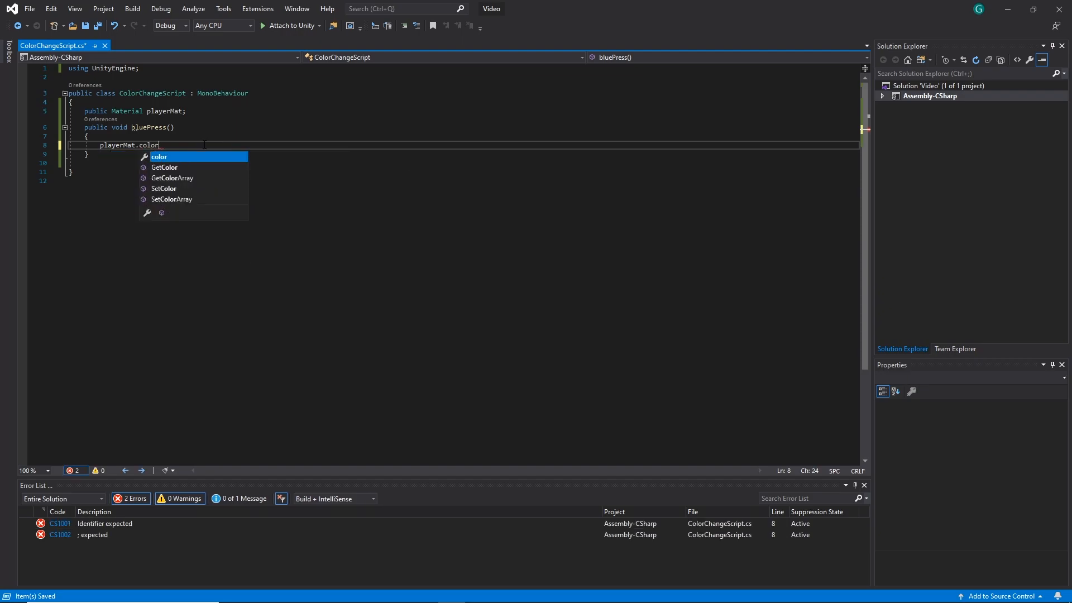
{"action": "type", "text": "= "}
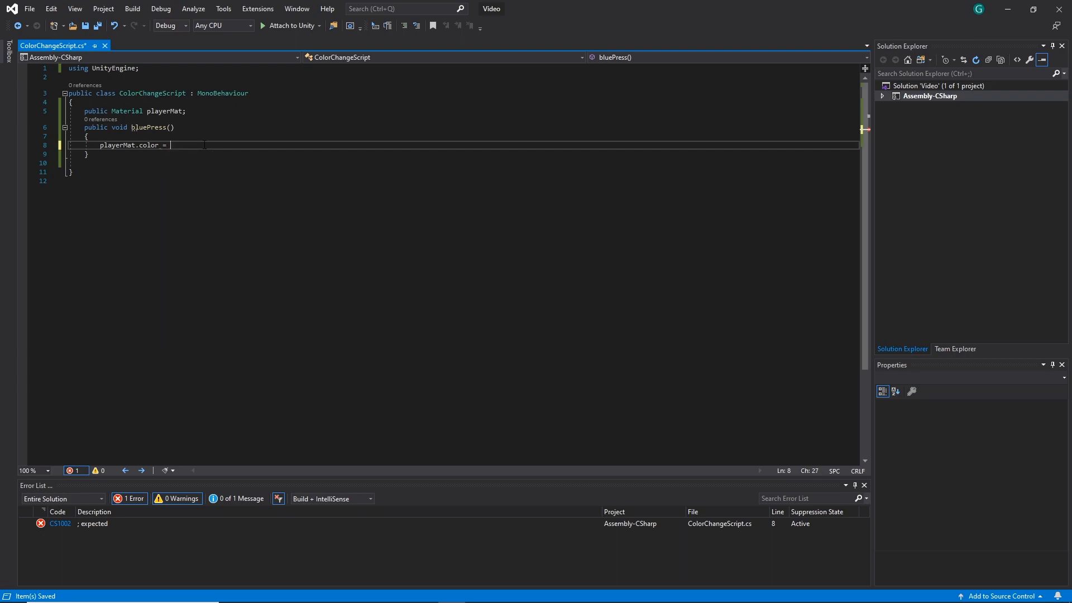
{"action": "type", "text": "Color"}
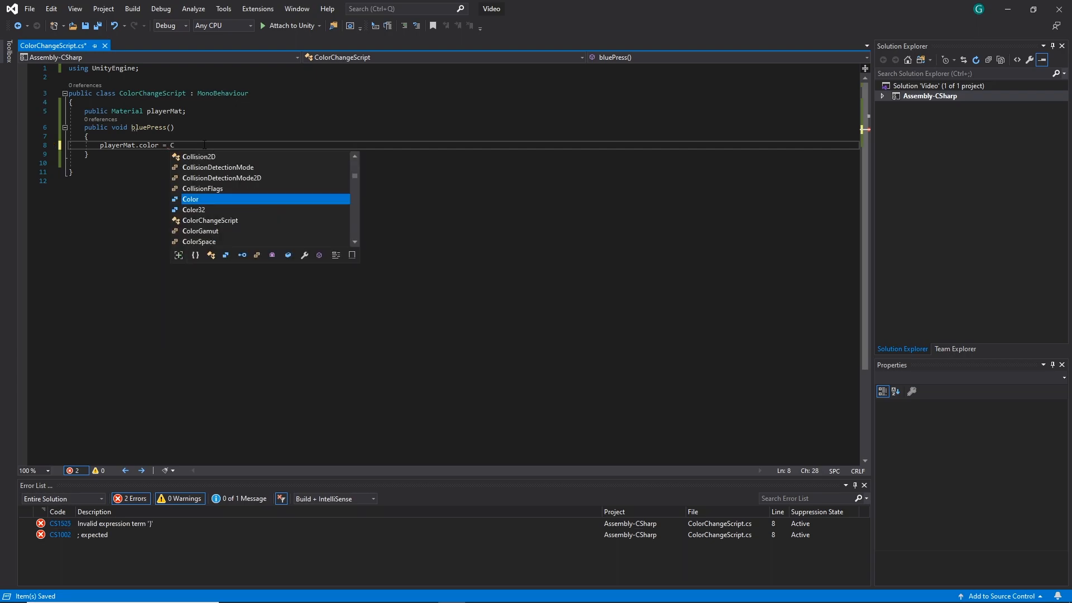
{"action": "type", "text": "."}
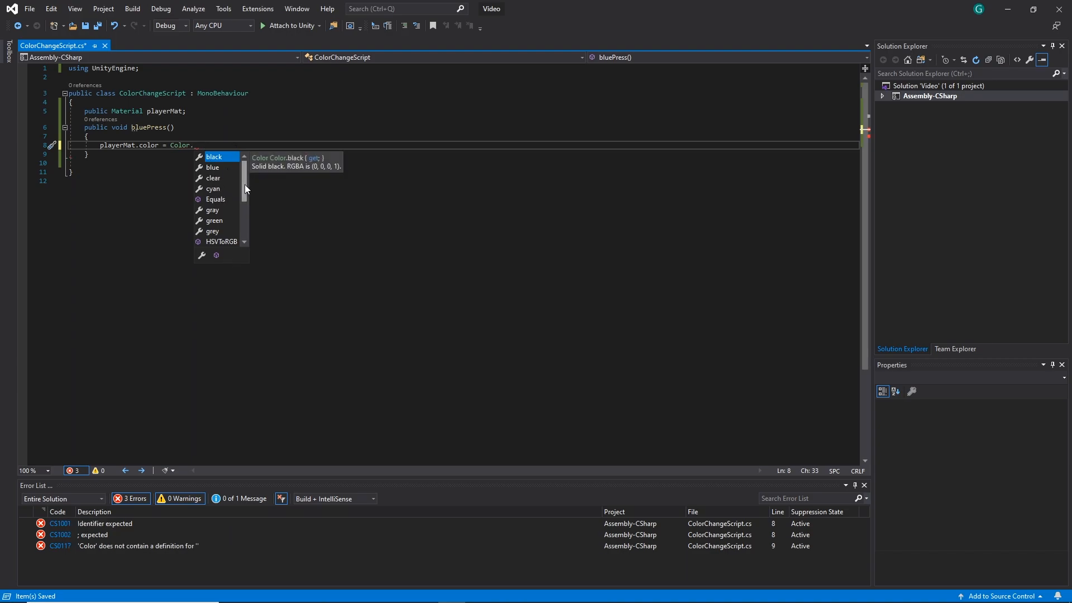
{"action": "scroll", "coordinate": [244, 194], "scroll_direction": "down", "scroll_amount": 3}
{"action": "scroll", "coordinate": [246, 184], "scroll_direction": "up", "scroll_amount": 3}
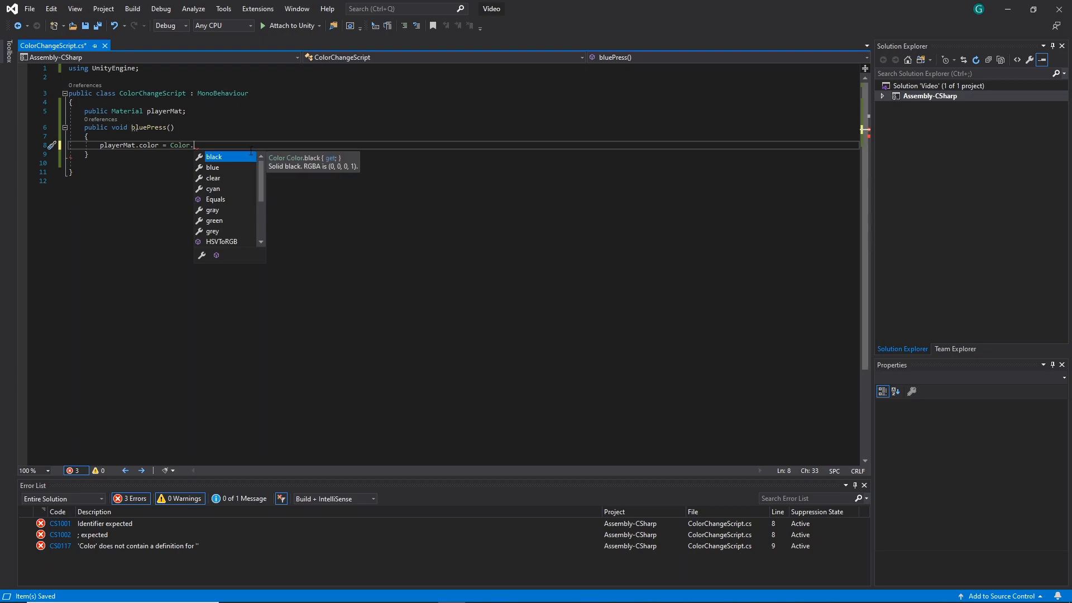
{"action": "left_click", "coordinate": [220, 167]}
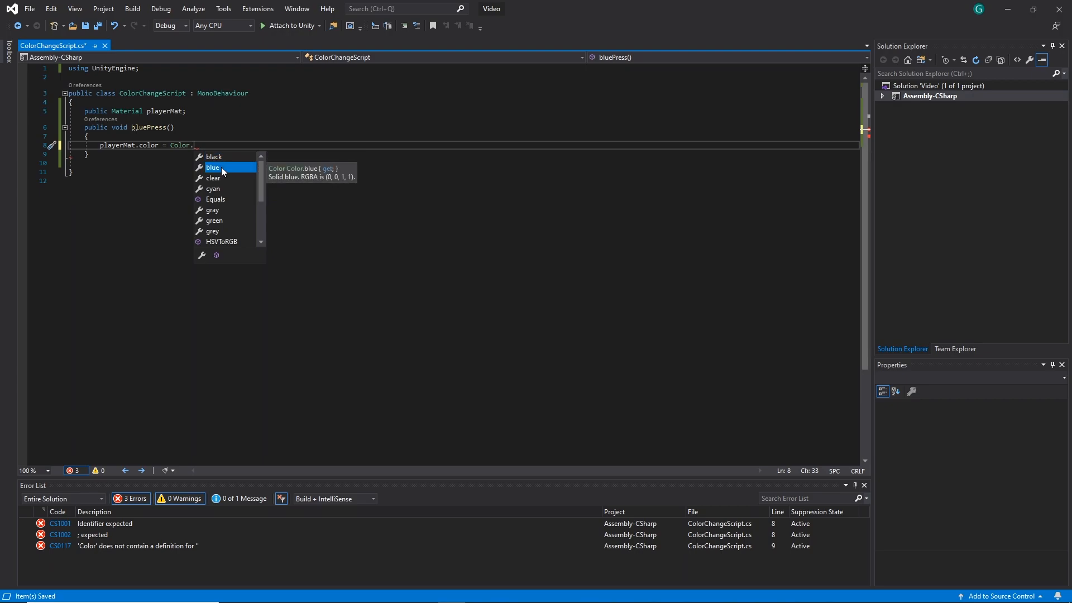
{"action": "type", "text": "blue;"}
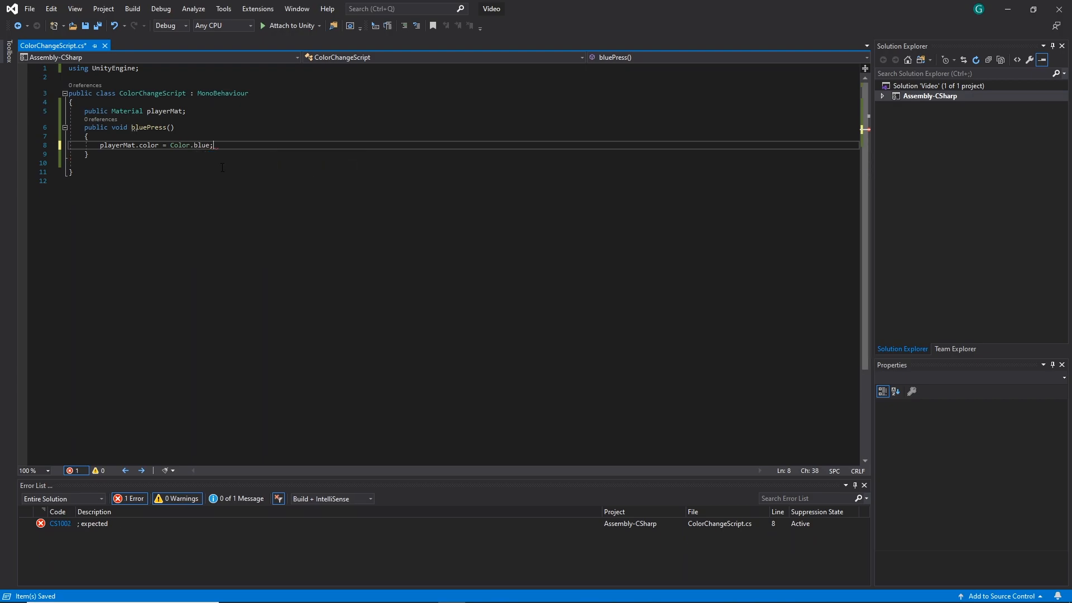
{"action": "left_click", "coordinate": [101, 145]}
{"action": "left_click_drag", "start_coordinate": [100, 146], "coordinate": [237, 142]}
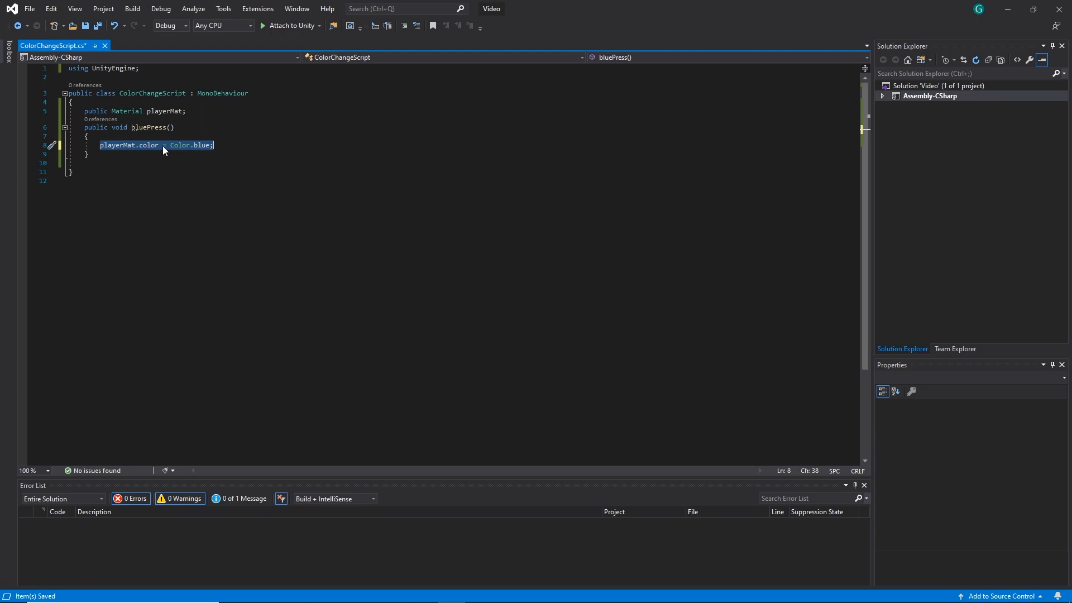
{"action": "left_click", "coordinate": [225, 145]}
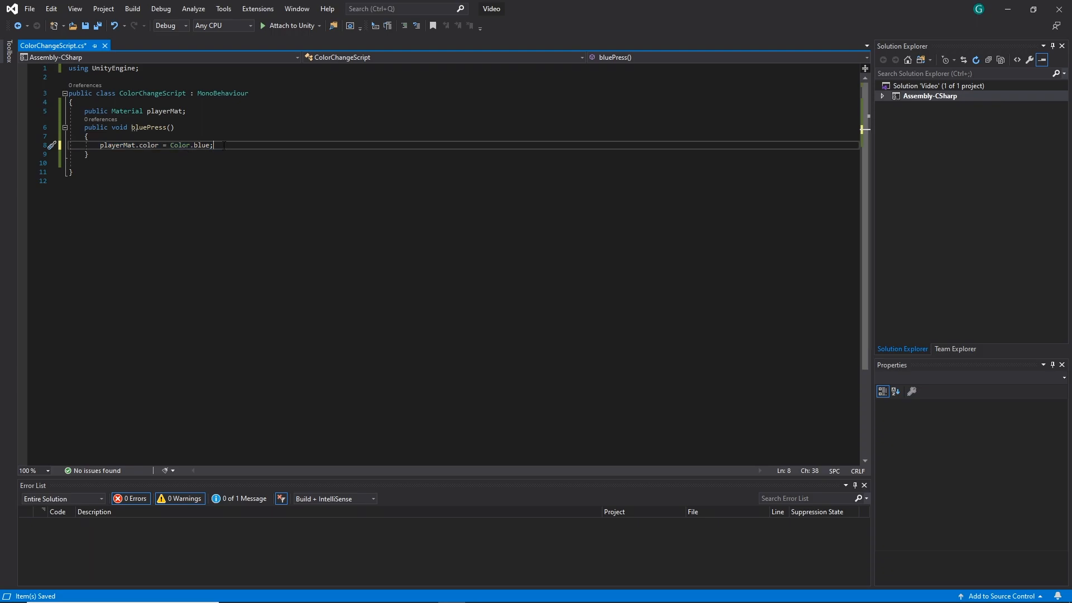
{"action": "key", "text": "ctrl+s"}
Duplicate the whole bluePress method below the original, leaving a blank line between the two
{"action": "left_click_drag", "start_coordinate": [85, 128], "coordinate": [105, 154]}
{"action": "key", "text": "ctrl+c"}
{"action": "left_click", "coordinate": [105, 155]}
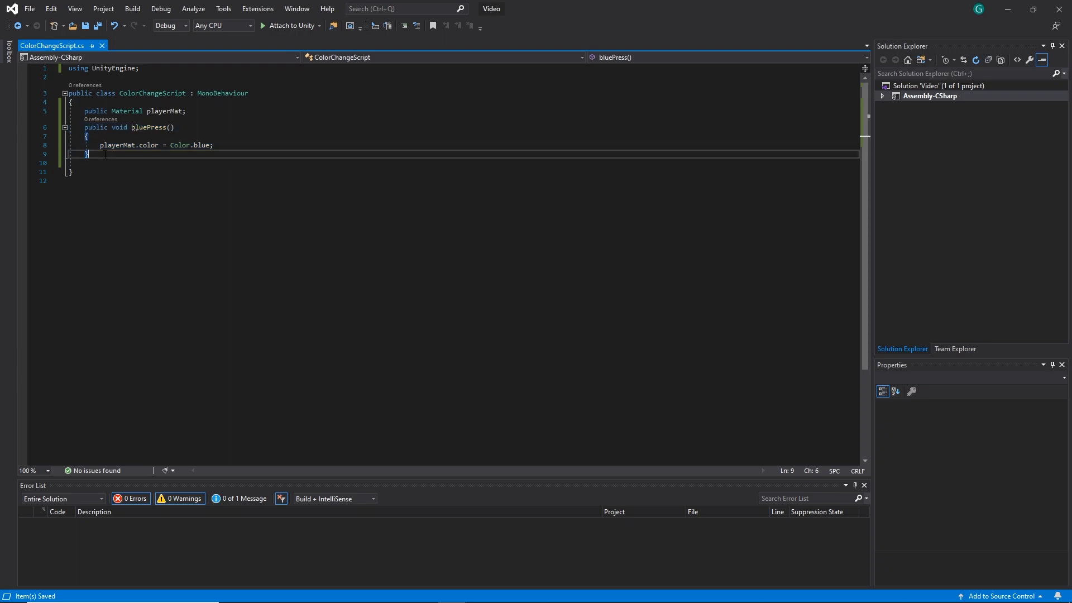
{"action": "key", "text": "Return"}
{"action": "key", "text": "Return"}
{"action": "key", "text": "ctrl+v"}
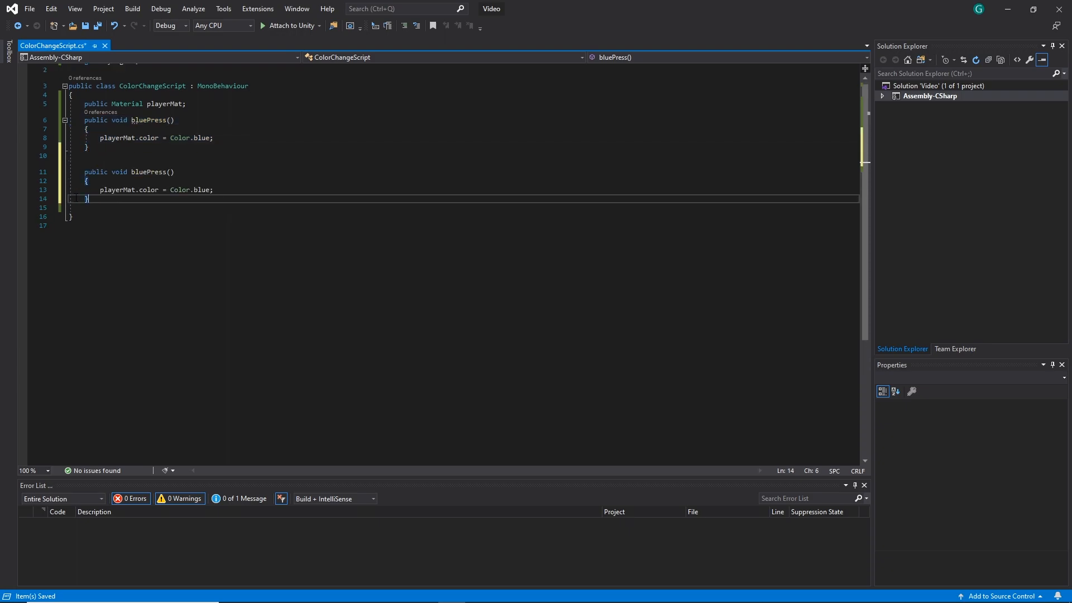
Rename the copied method redPress, make it assign Color.red to playerMat.color, and save ColorChangeScript
{"action": "left_click_drag", "start_coordinate": [131, 172], "coordinate": [146, 172]}
{"action": "type", "text": "red"}
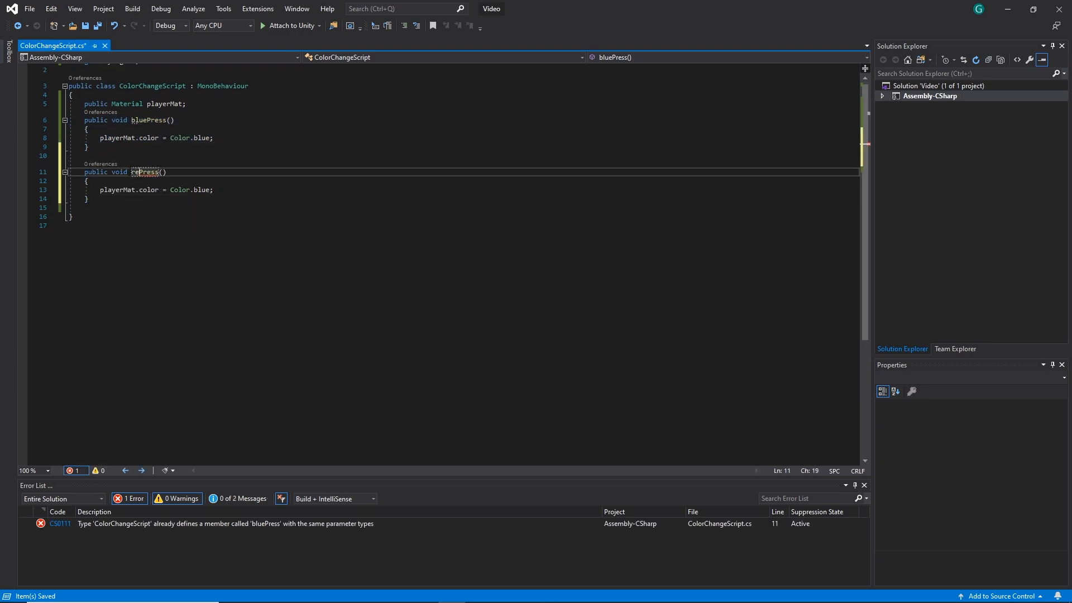
{"action": "left_click_drag", "start_coordinate": [206, 191], "coordinate": [194, 191]}
{"action": "type", "text": "r."}
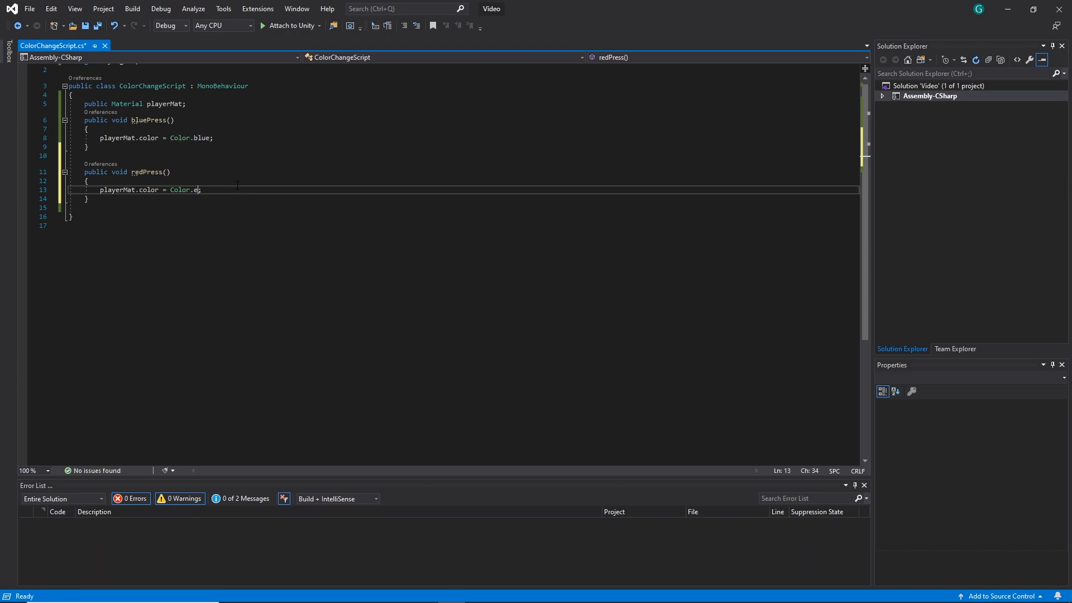
{"action": "type", "text": "red"}
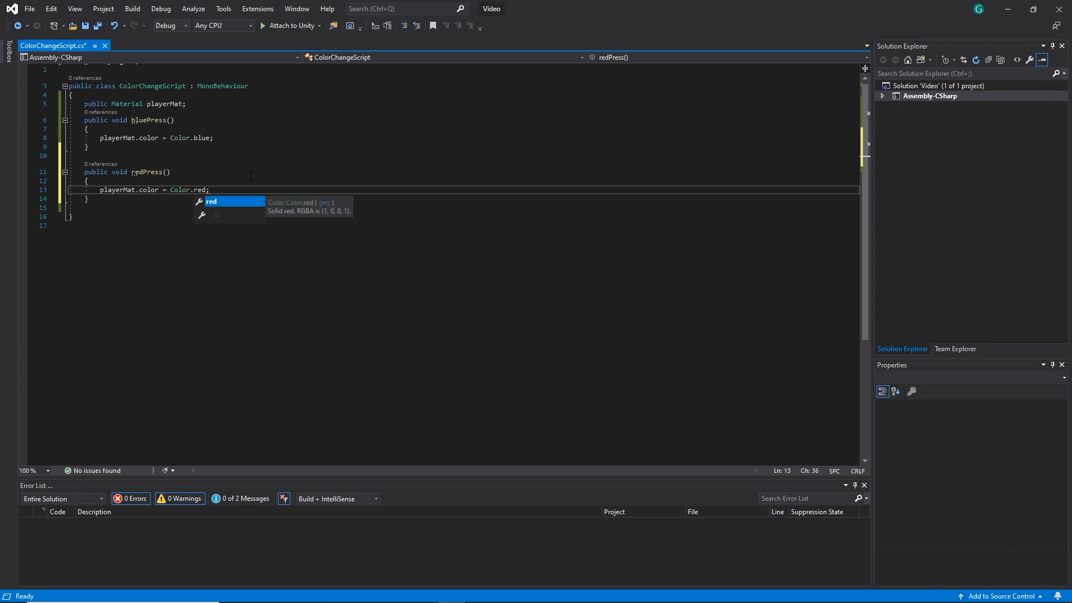
{"action": "key", "text": "Tab"}
{"action": "key", "text": "ctrl+s"}
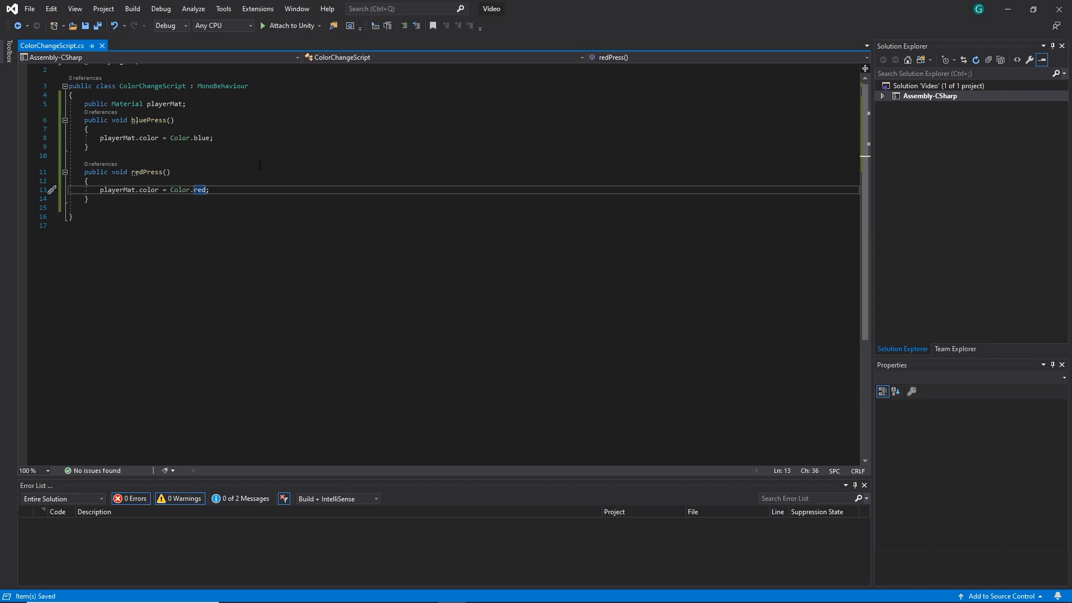
Run the scene briefly in Unity's Play mode, stop it, and glance back at the color methods in ColorChangeScript
{"action": "left_click", "coordinate": [1008, 9]}
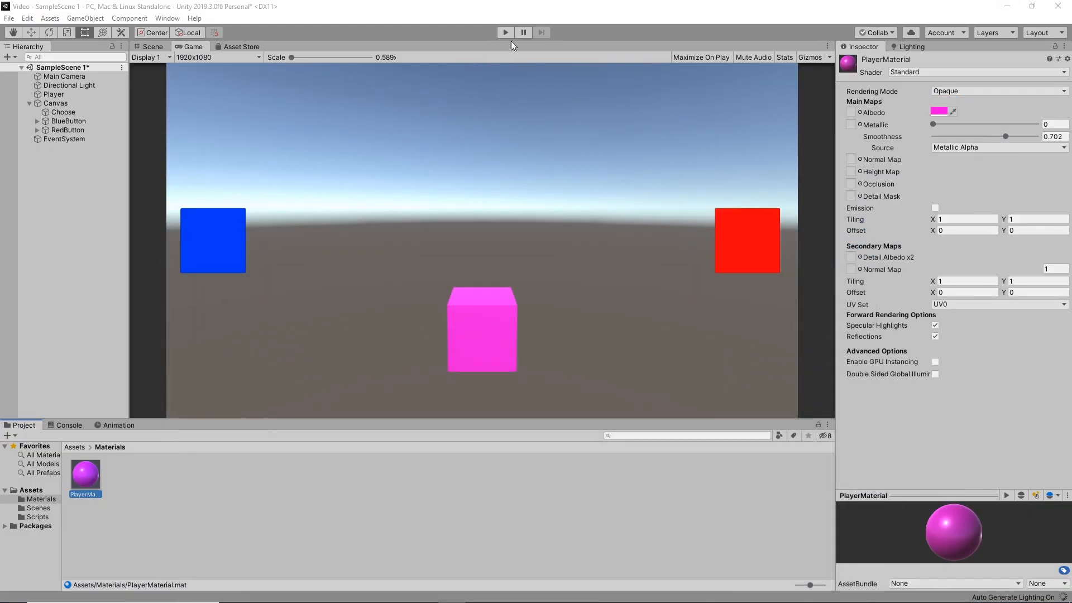
{"action": "left_click", "coordinate": [505, 32]}
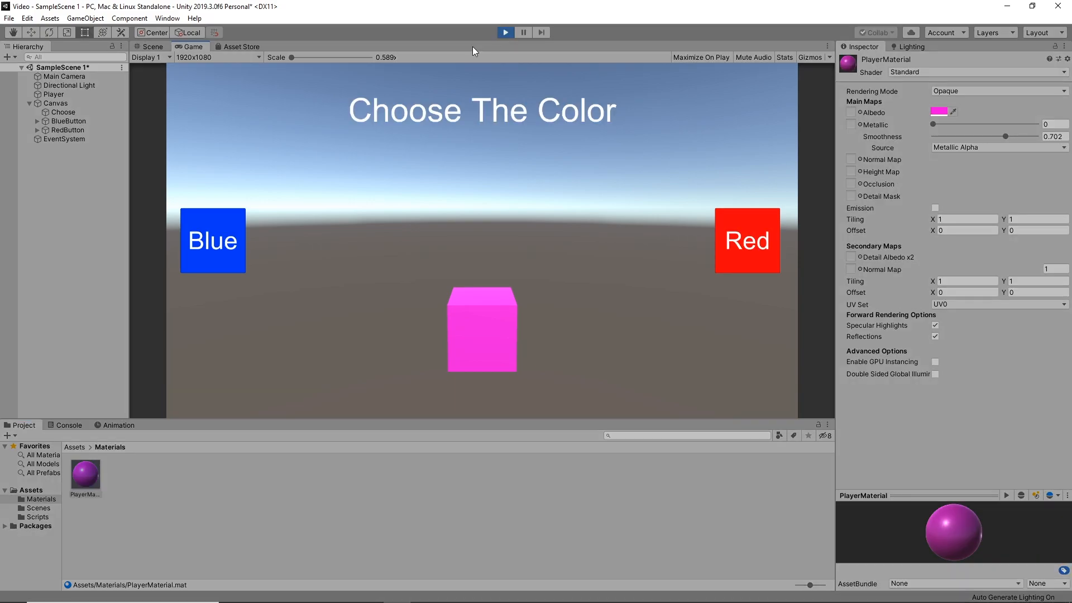
{"action": "left_click", "coordinate": [510, 32]}
{"action": "left_click", "coordinate": [450, 592]}
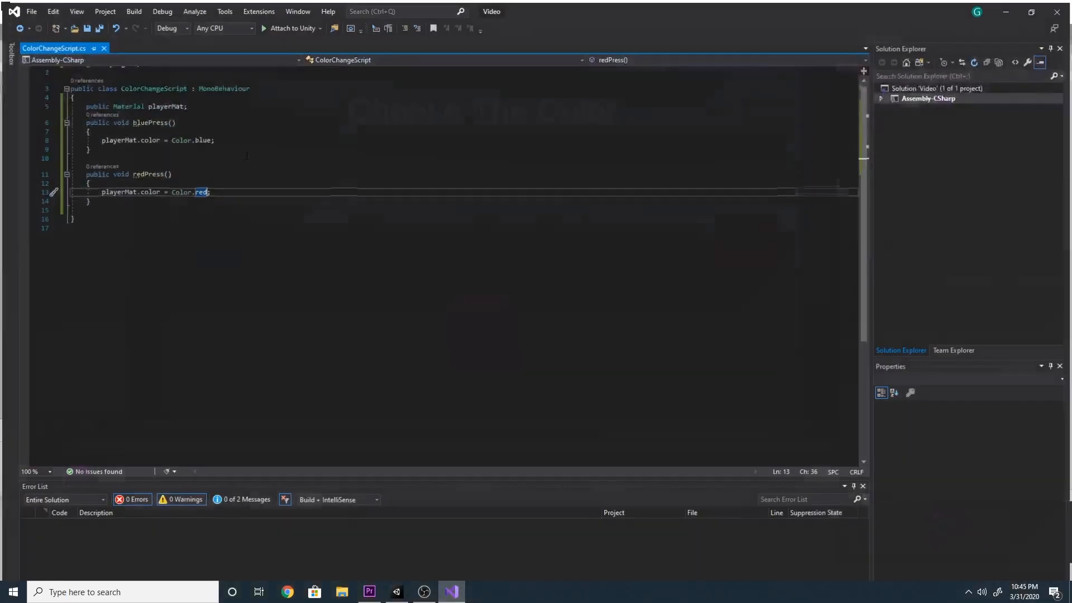
{"action": "left_click", "coordinate": [1008, 9]}
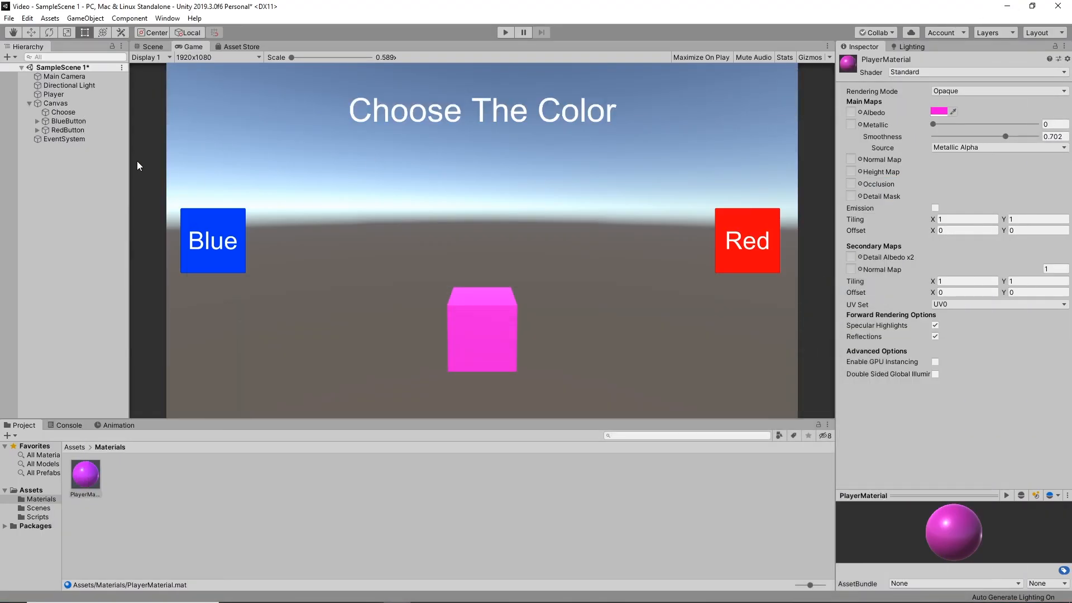
Add an empty On Click () entry to BlueButton's Button component and check the Color Change Script on the Canvas
{"action": "left_click", "coordinate": [63, 122]}
{"action": "scroll", "coordinate": [934, 362], "scroll_direction": "down", "scroll_amount": 5}
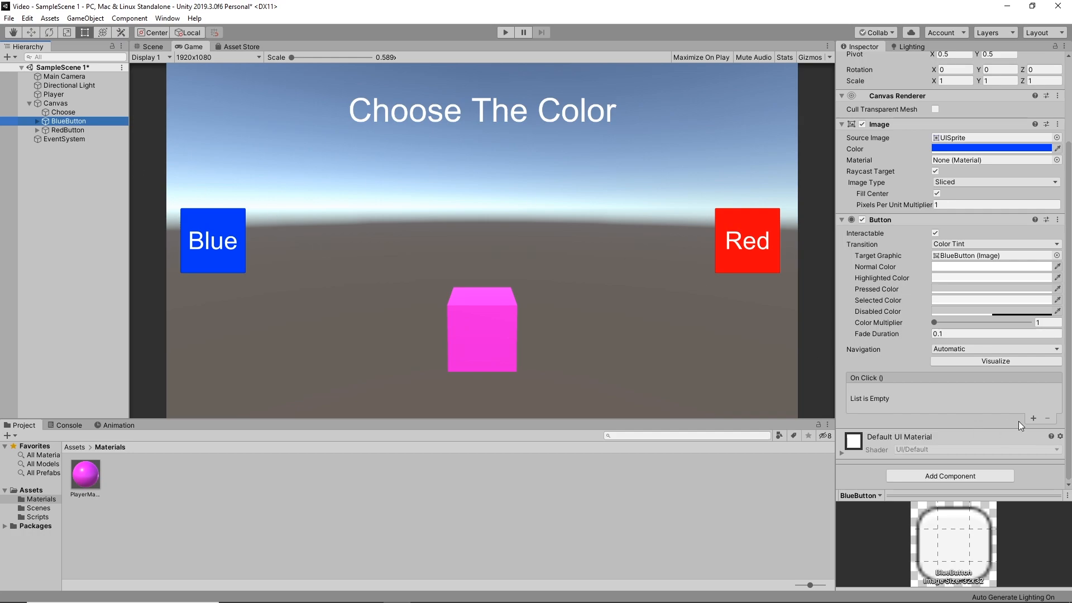
{"action": "left_click", "coordinate": [1033, 420]}
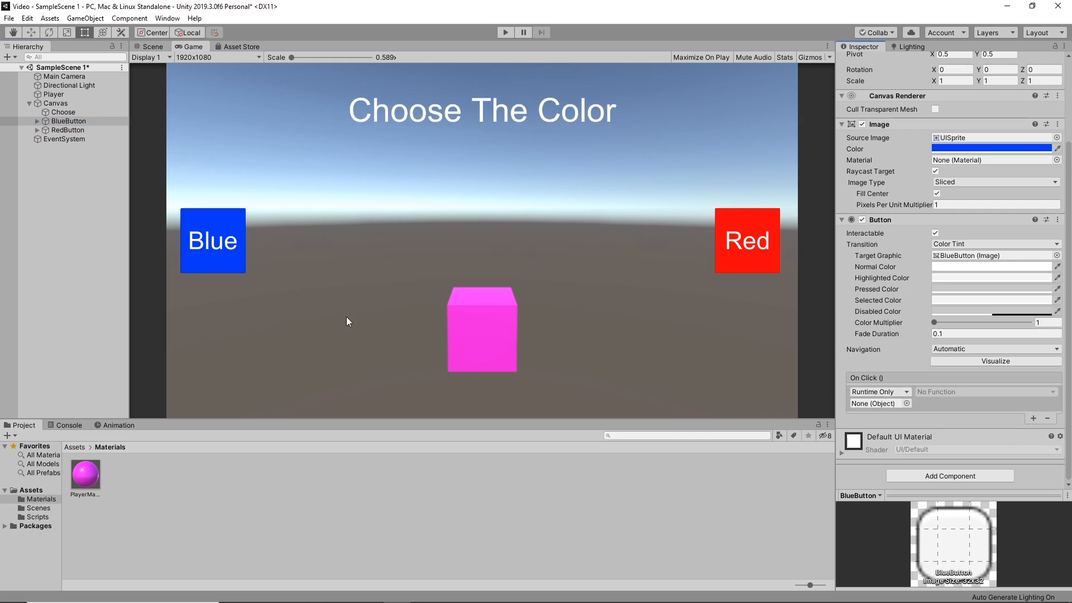
{"action": "left_click", "coordinate": [60, 105]}
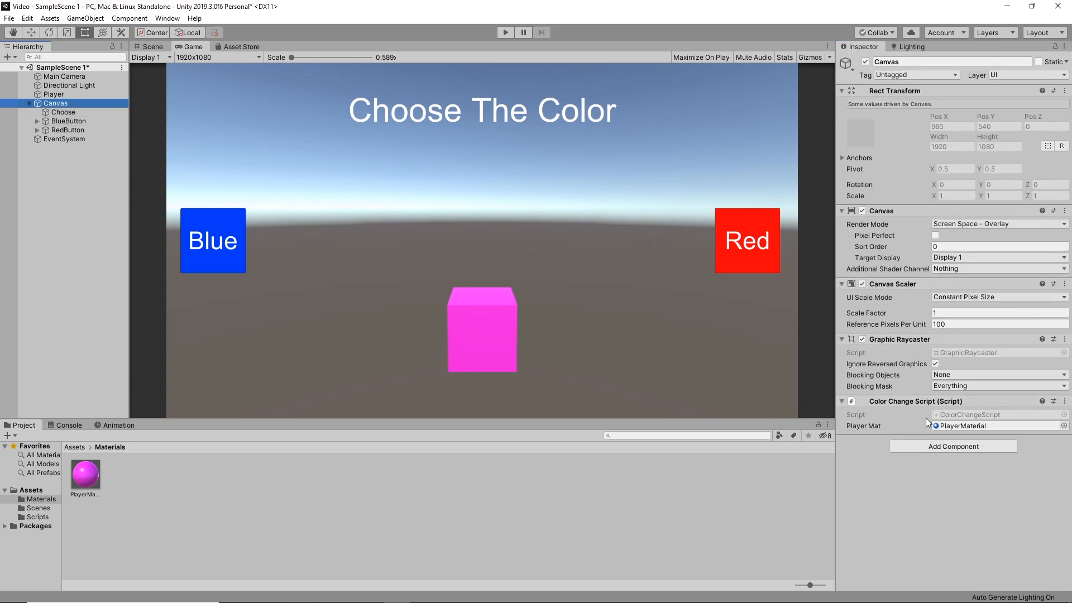
{"action": "left_click", "coordinate": [67, 122]}
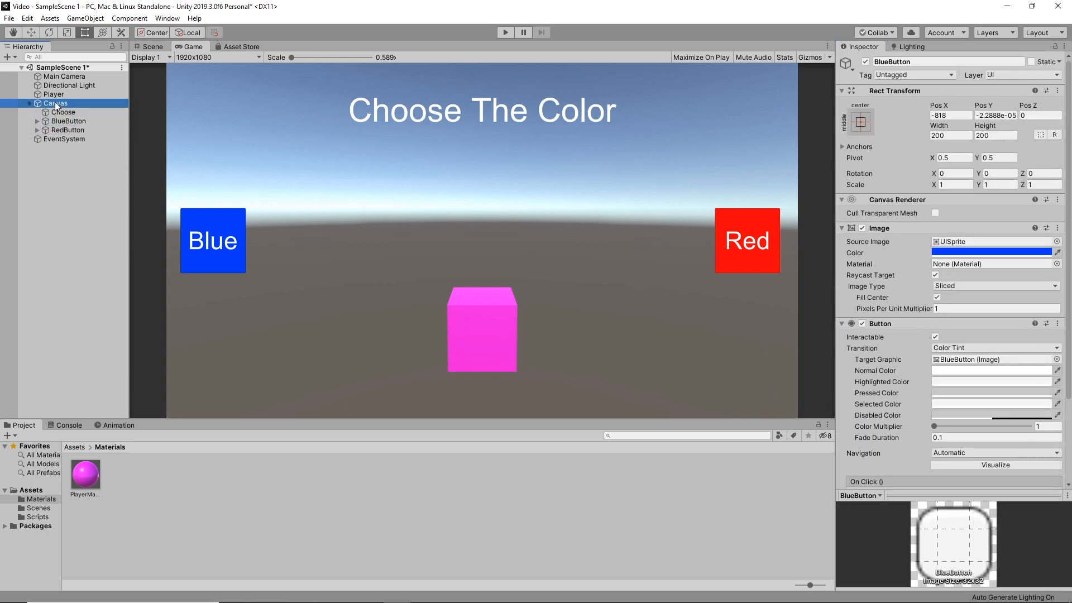
Assign the Canvas to BlueButton's On Click () entry and set its function to ColorChangeScript.bluePress
{"action": "left_click_drag", "start_coordinate": [55, 103], "coordinate": [885, 444]}
{"action": "scroll", "coordinate": [958, 473], "scroll_direction": "down", "scroll_amount": 2}
{"action": "left_click", "coordinate": [980, 429]}
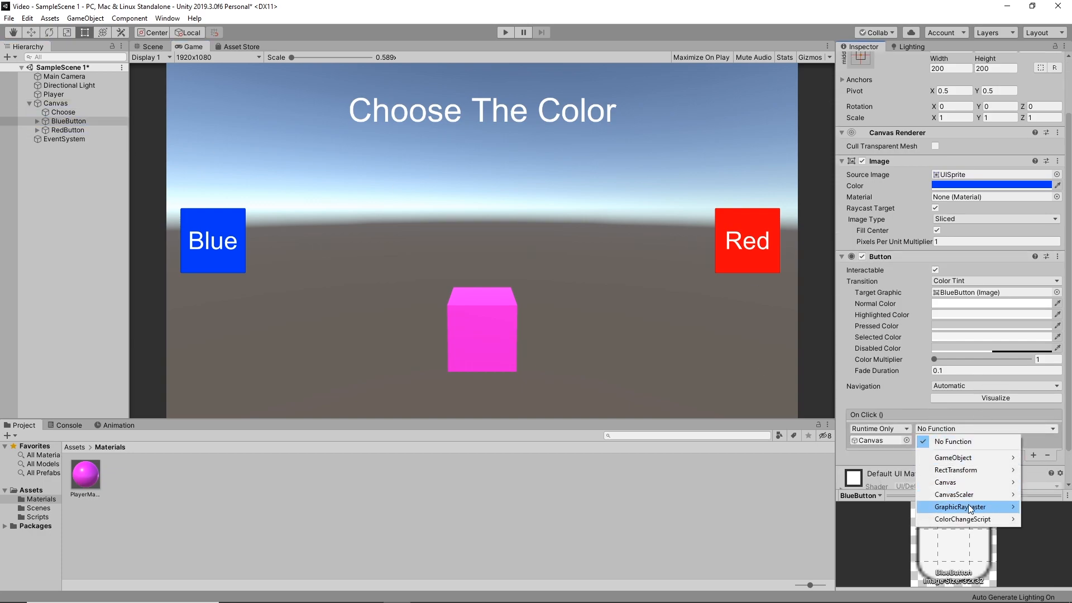
{"action": "mouse_move", "coordinate": [964, 524]}
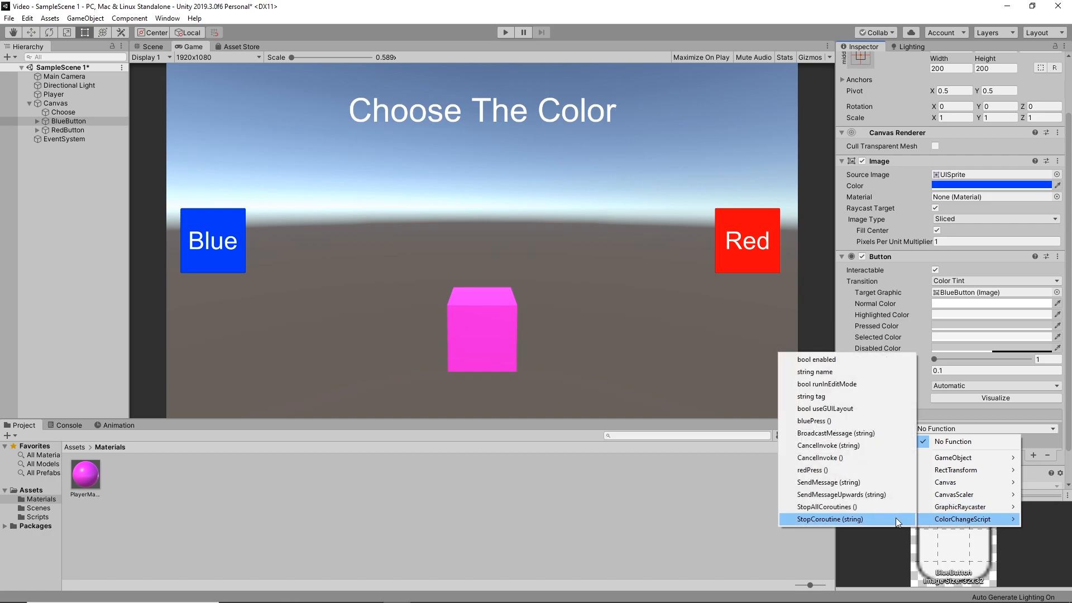
{"action": "left_click", "coordinate": [824, 421]}
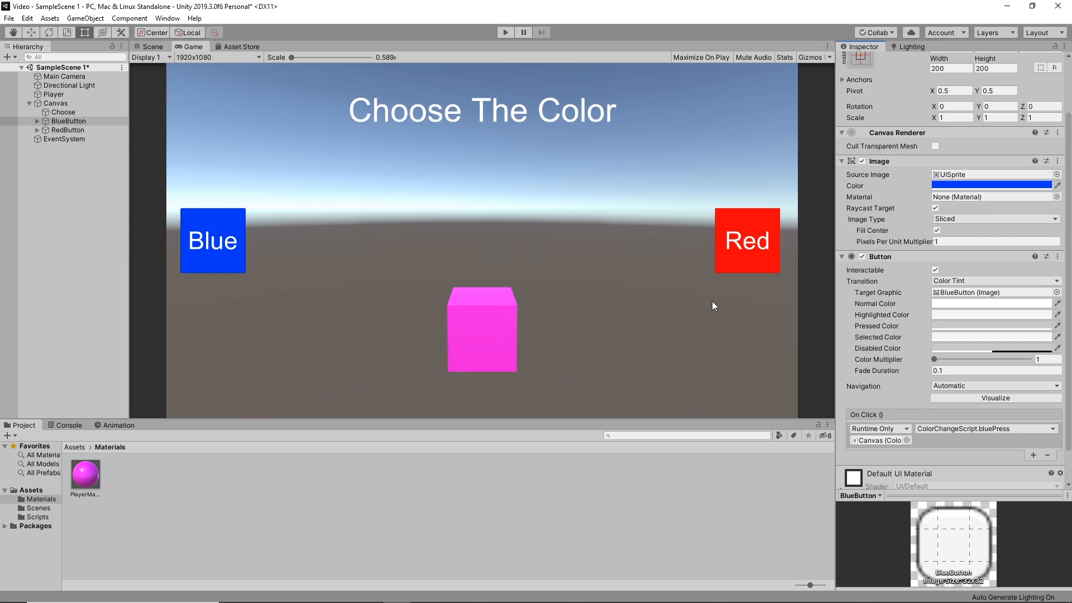
Add an On Click () entry to RedButton, assign the Canvas to it, and set its function to ColorChangeScript.redPress
{"action": "left_click", "coordinate": [65, 130]}
{"action": "left_click", "coordinate": [1034, 456]}
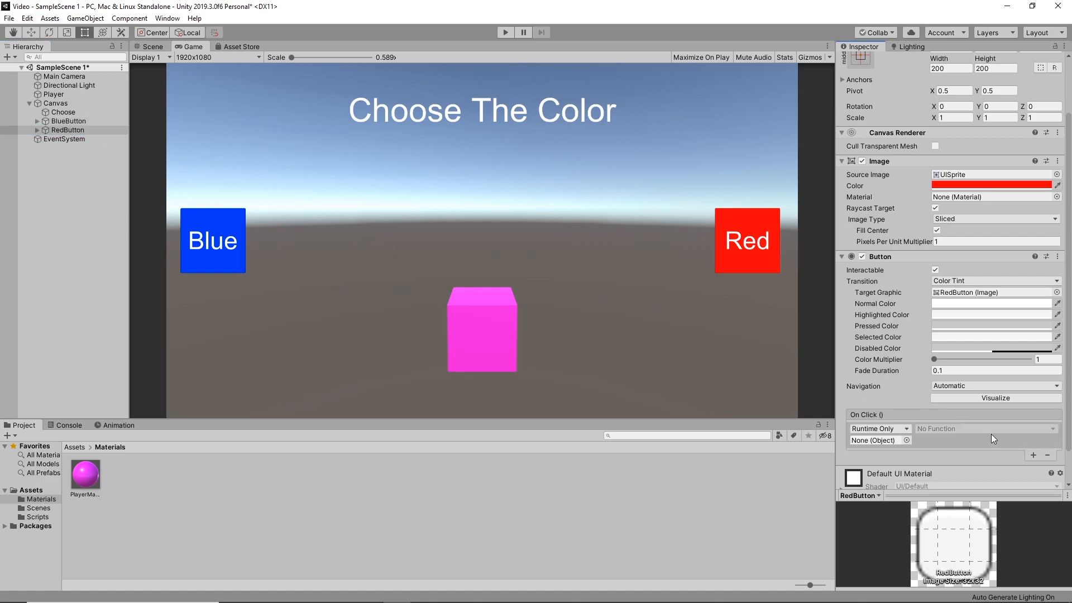
{"action": "left_click_drag", "start_coordinate": [56, 103], "coordinate": [882, 441]}
{"action": "left_click", "coordinate": [981, 430]}
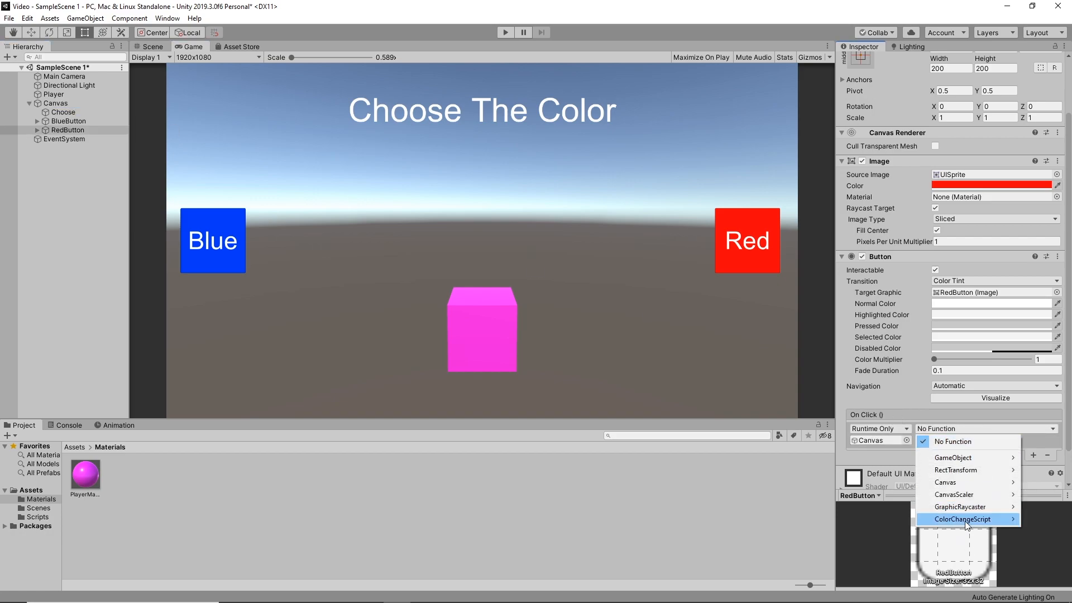
{"action": "mouse_move", "coordinate": [957, 520]}
{"action": "left_click", "coordinate": [831, 470]}
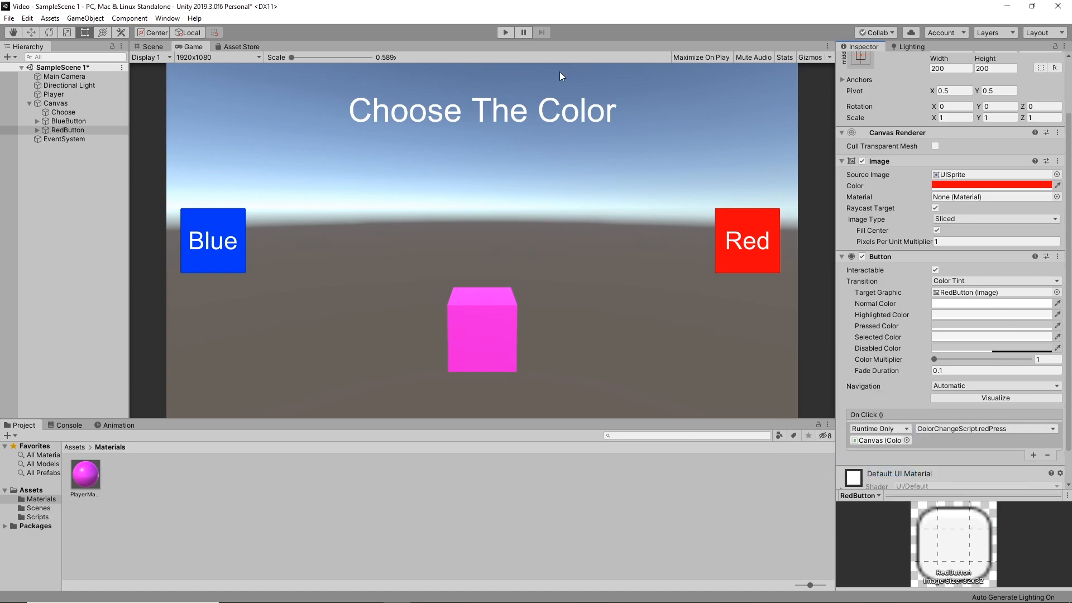
Test the scene in Play mode by alternating between the Blue and Red buttons several times, ending on Blue, and stop it
{"action": "left_click", "coordinate": [504, 32]}
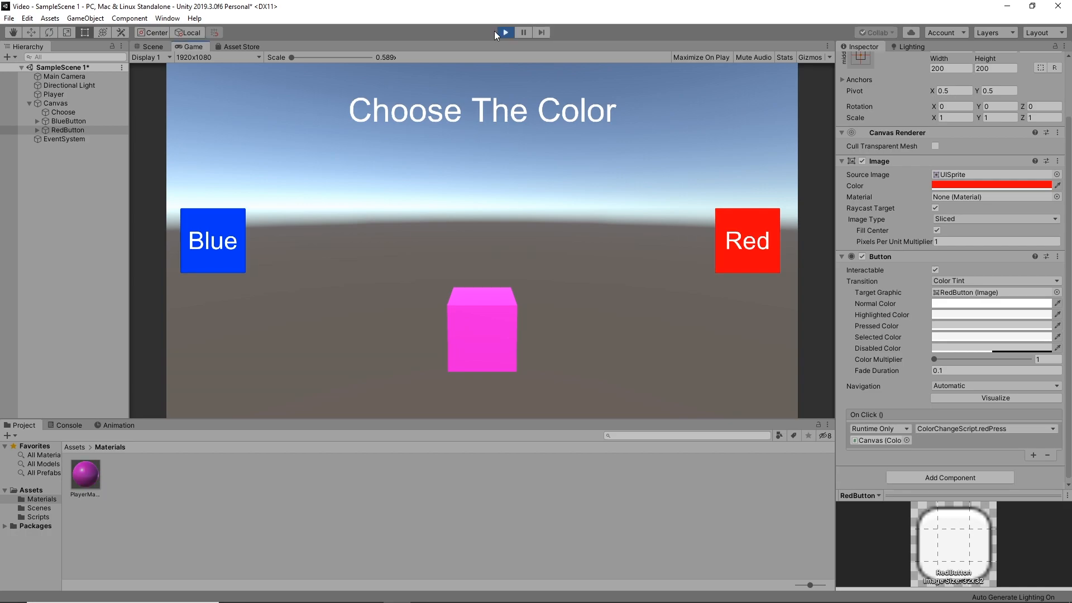
{"action": "left_click", "coordinate": [219, 242]}
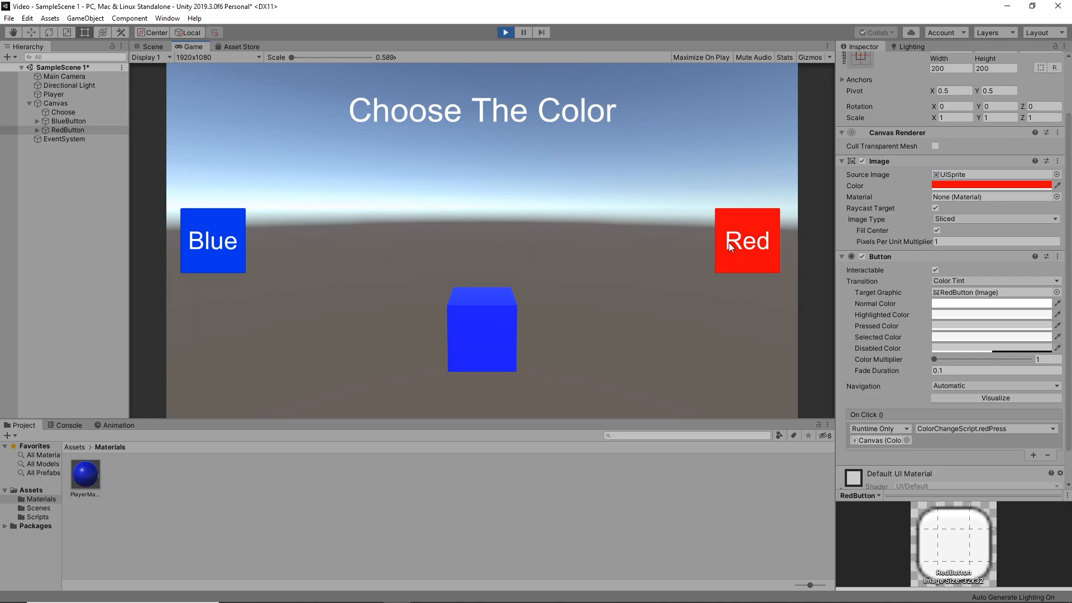
{"action": "left_click", "coordinate": [752, 244]}
{"action": "left_click", "coordinate": [224, 242]}
{"action": "left_click", "coordinate": [734, 244]}
{"action": "left_click", "coordinate": [208, 239]}
{"action": "left_click", "coordinate": [737, 242]}
{"action": "left_click", "coordinate": [223, 240]}
{"action": "left_click", "coordinate": [722, 242]}
{"action": "left_click", "coordinate": [223, 237]}
{"action": "left_click", "coordinate": [509, 32]}
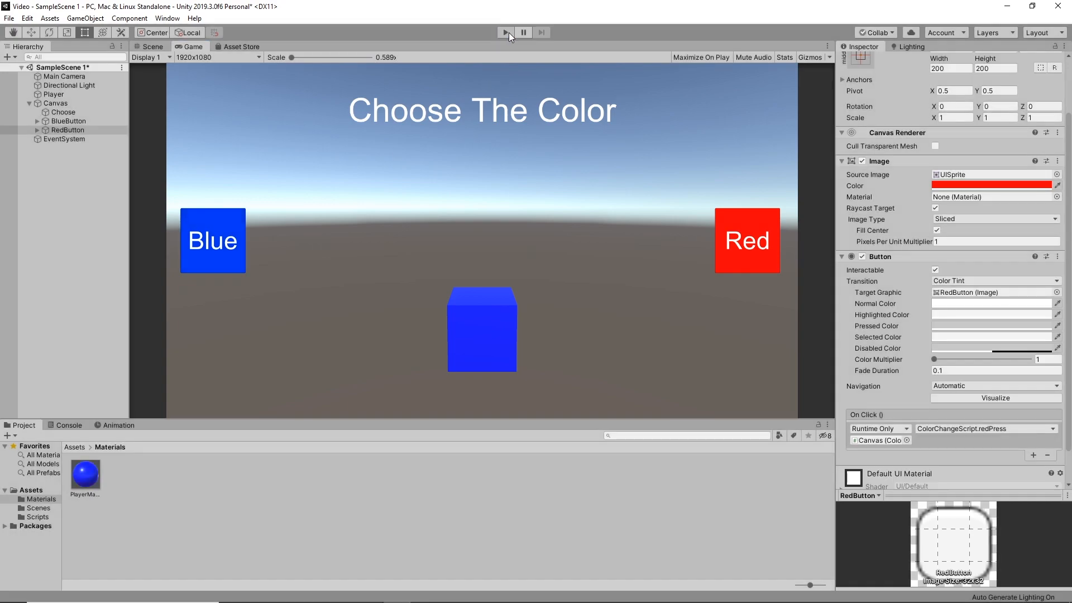